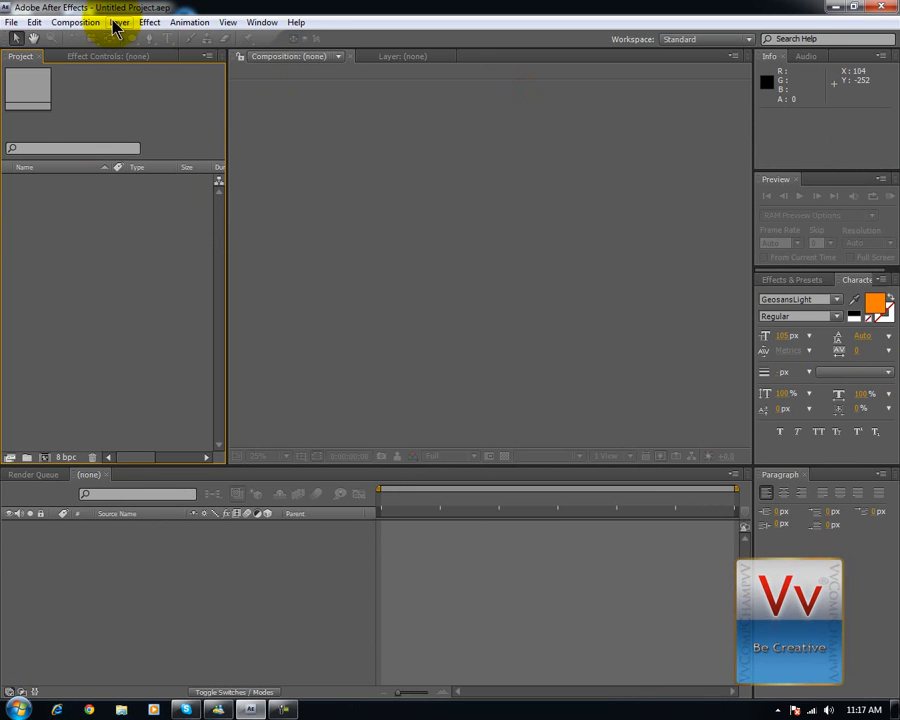
# Start a new composition and name it Intro.
pyautogui.click(34, 24)
pyautogui.moveTo(32, 40)
pyautogui.click(292, 40)
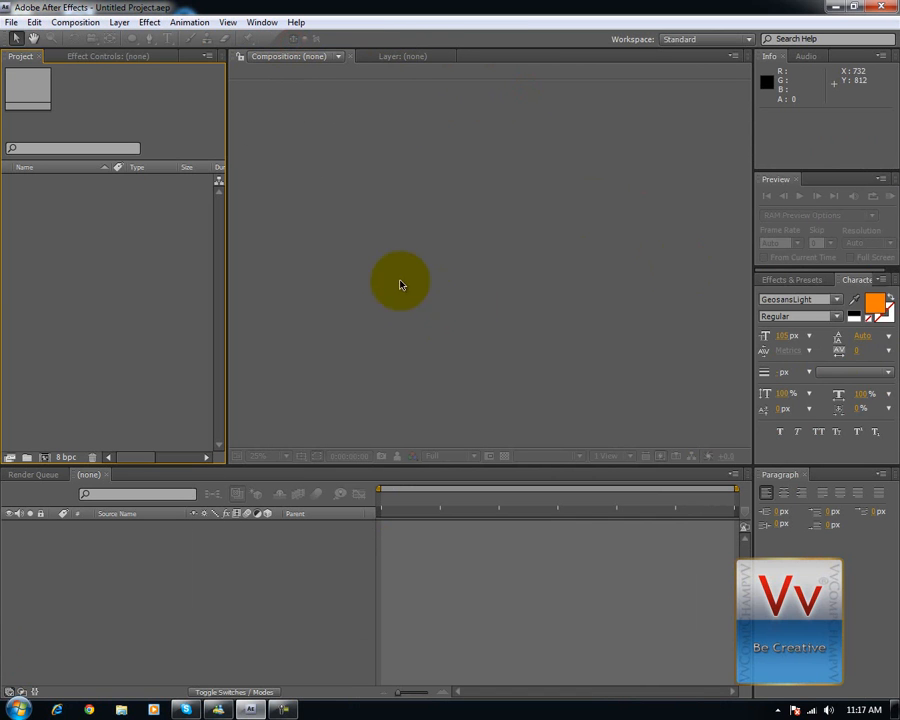
pyautogui.click(11, 22)
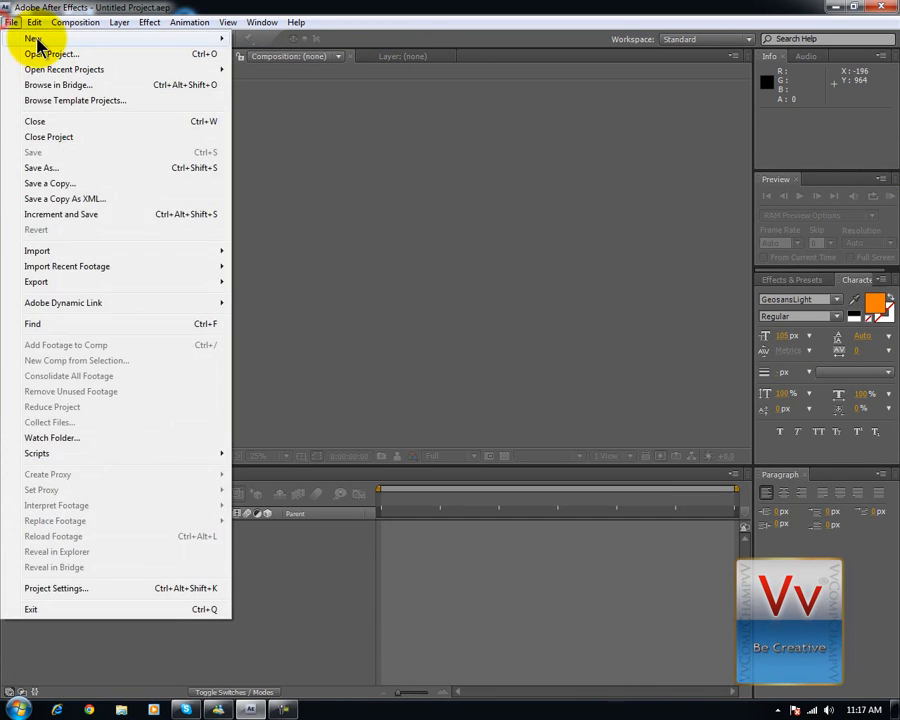
pyautogui.moveTo(33, 38)
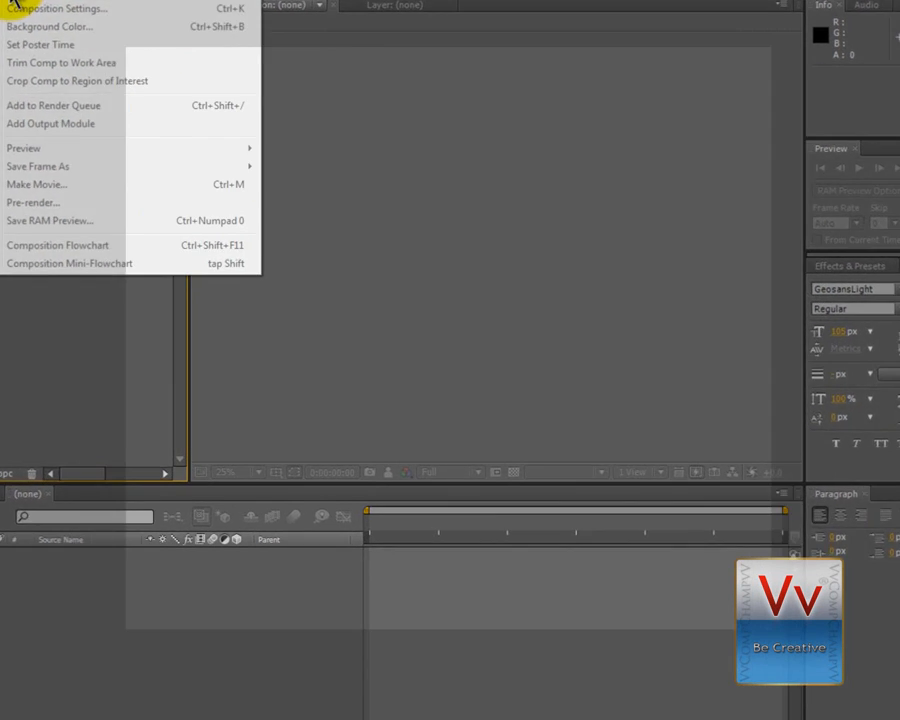
pyautogui.click(77, 40)
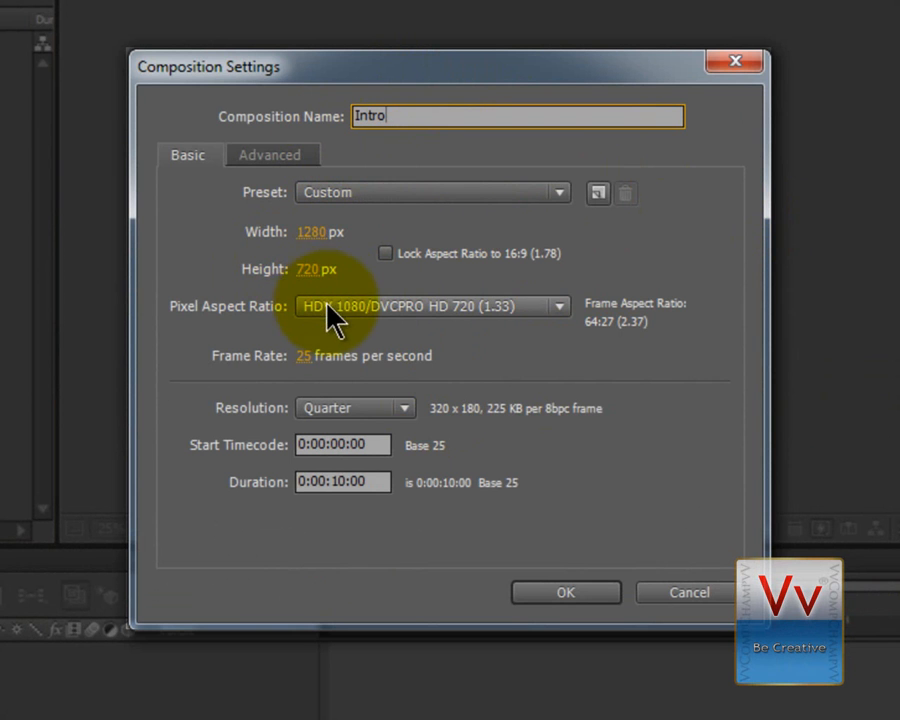
# Try a composition width of 121121 px with the aspect ratio locked to 16:9, then clear the width and unlock the ratio.
pyautogui.click(385, 253)
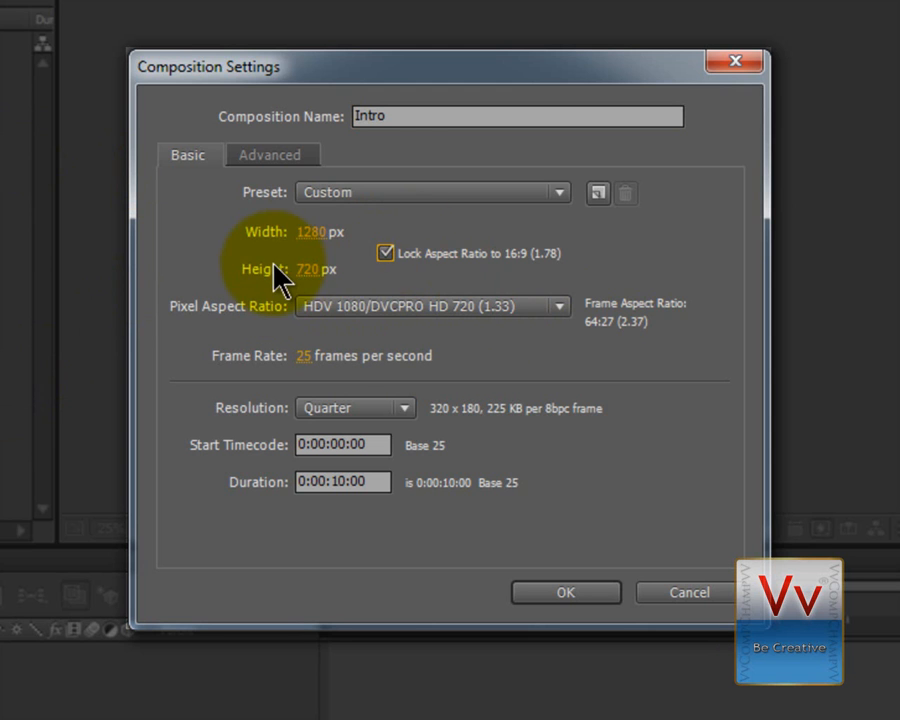
pyautogui.click(310, 236)
pyautogui.write('121121')
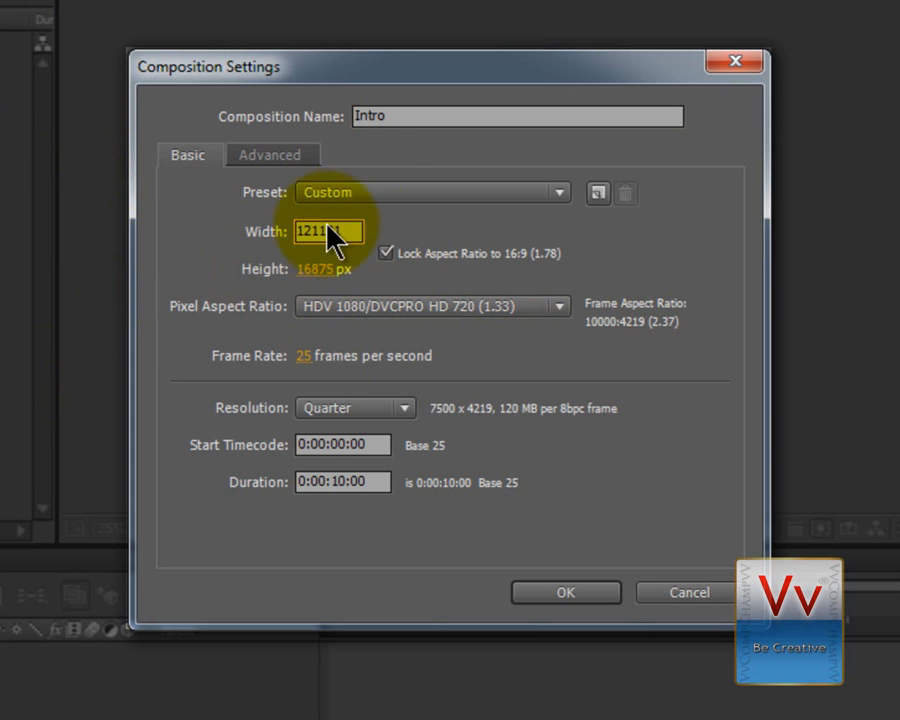
pyautogui.moveTo(298, 236); pyautogui.dragTo(354, 234)
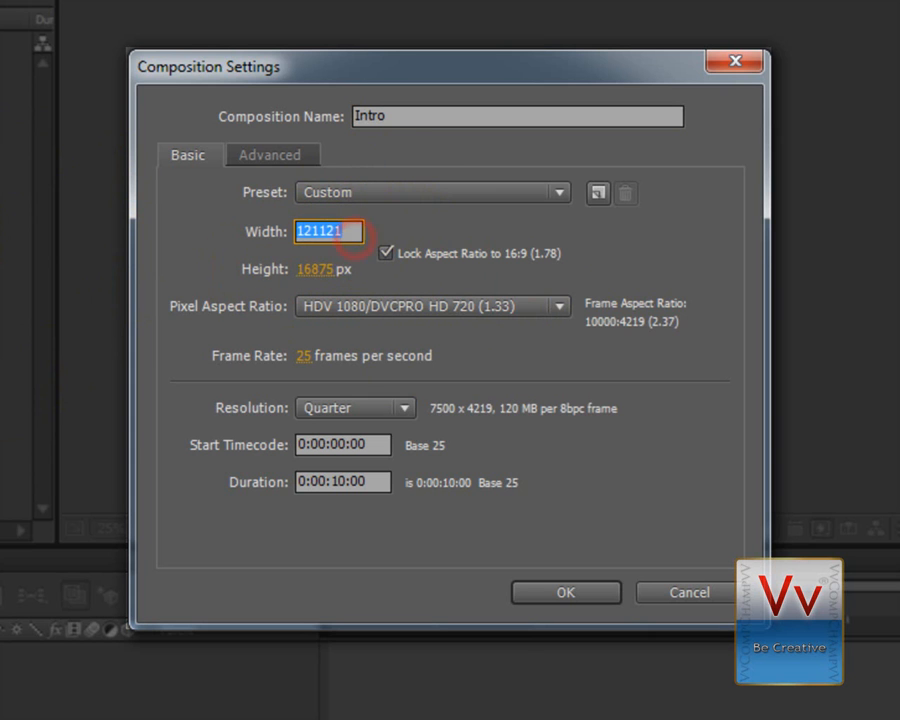
pyautogui.press('BackSpace')
pyautogui.click(429, 256)
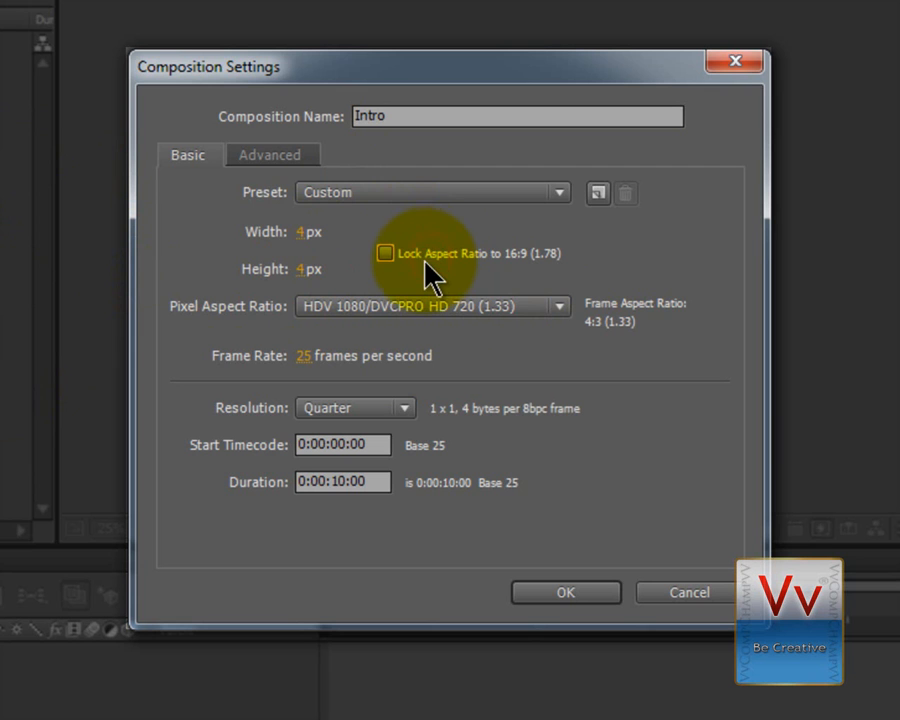
# Set the composition size to 1280 x 720 px and lock the aspect ratio to 16:9.
pyautogui.click(308, 231)
pyautogui.write('1280')
pyautogui.press('Tab')
pyautogui.write('720')
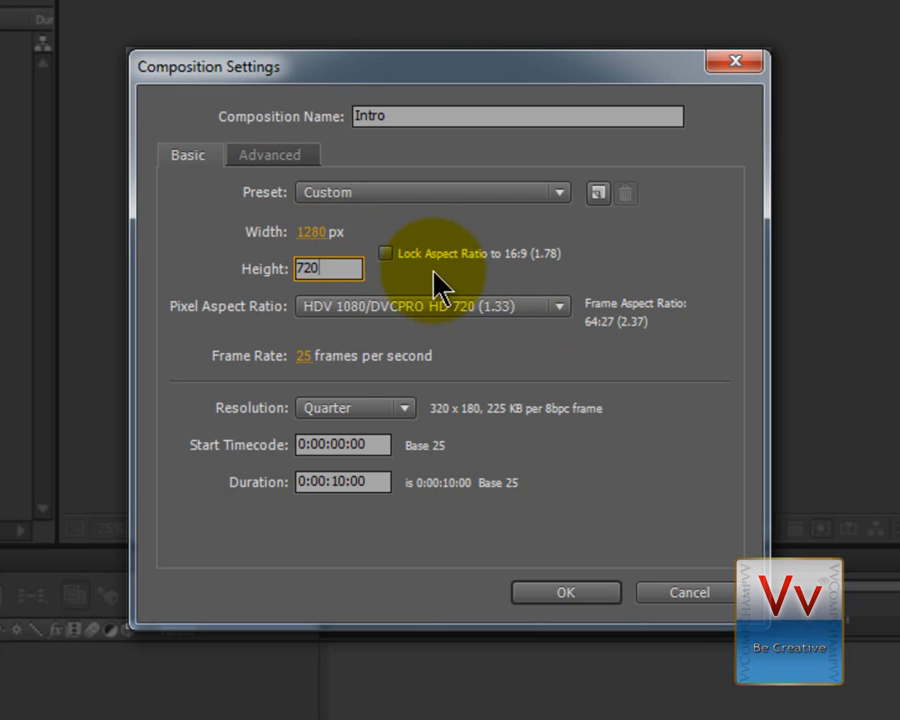
pyautogui.click(408, 251)
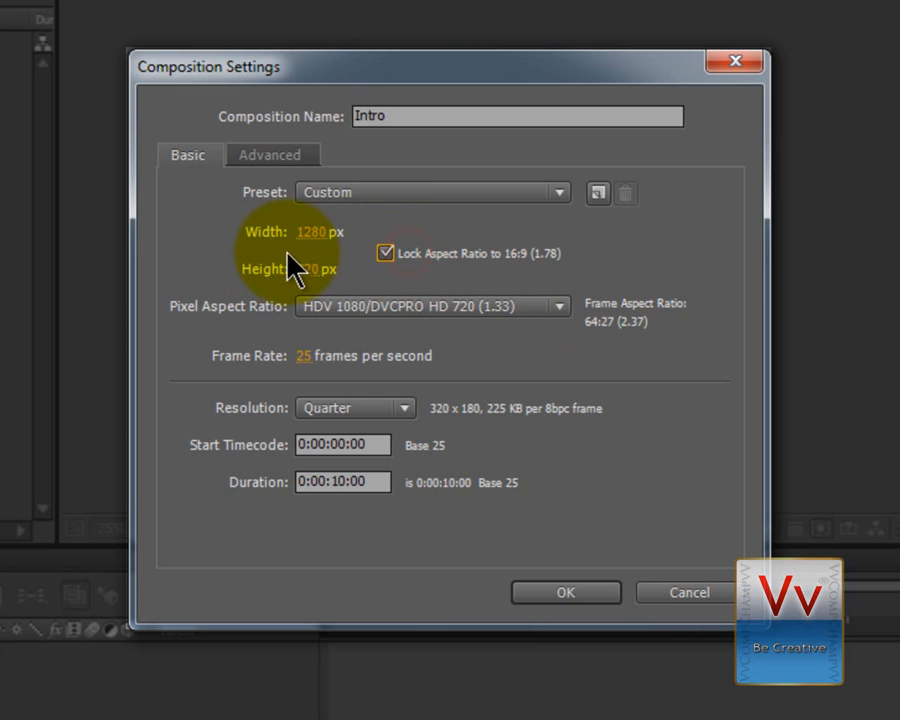
# Choose the HDV 1080/DVCPRO HD 720 (1.33) pixel aspect ratio, set the frame rate to 23.97, and create the composition.
pyautogui.click(401, 310)
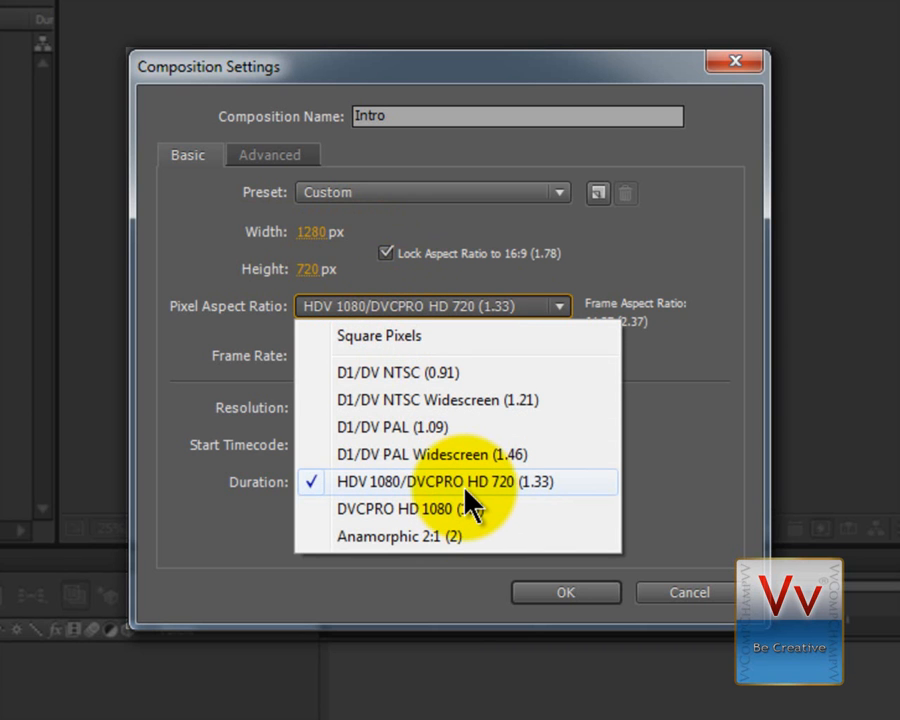
pyautogui.click(541, 482)
pyautogui.click(300, 356)
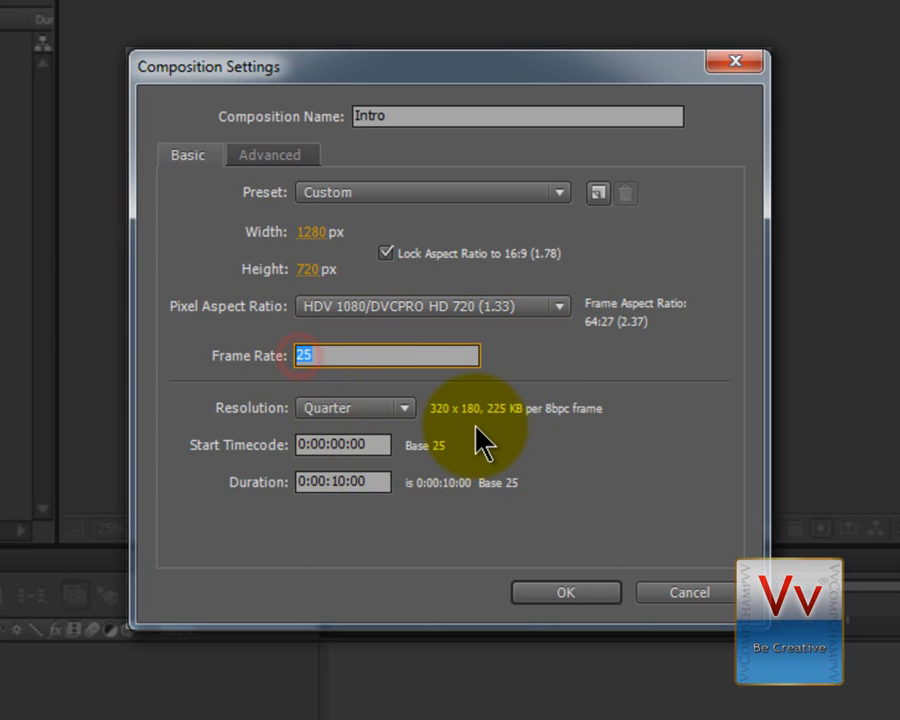
pyautogui.write('23.971')
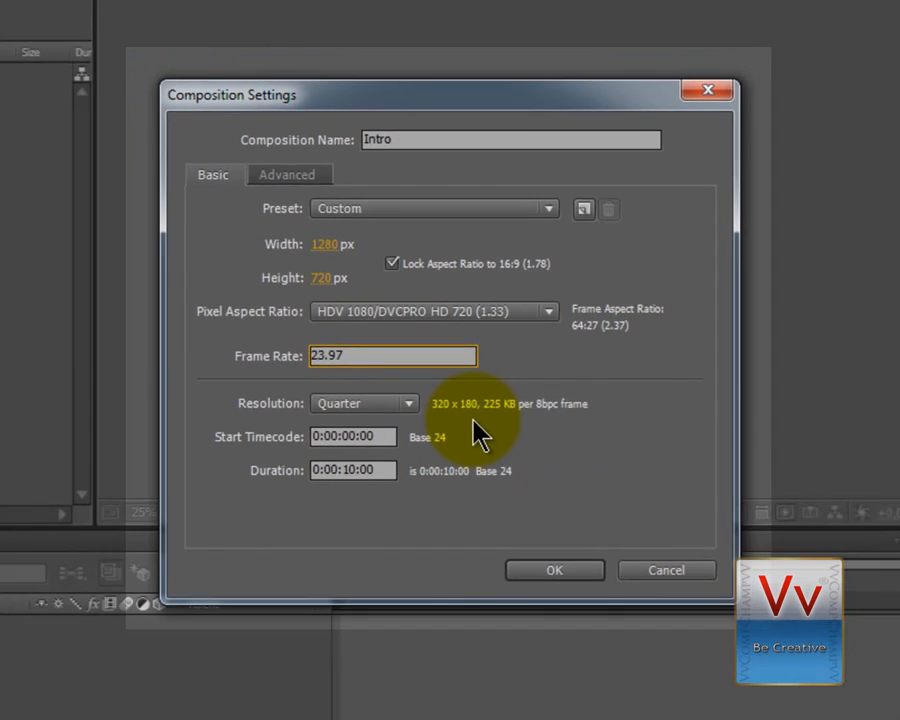
pyautogui.press('Return')
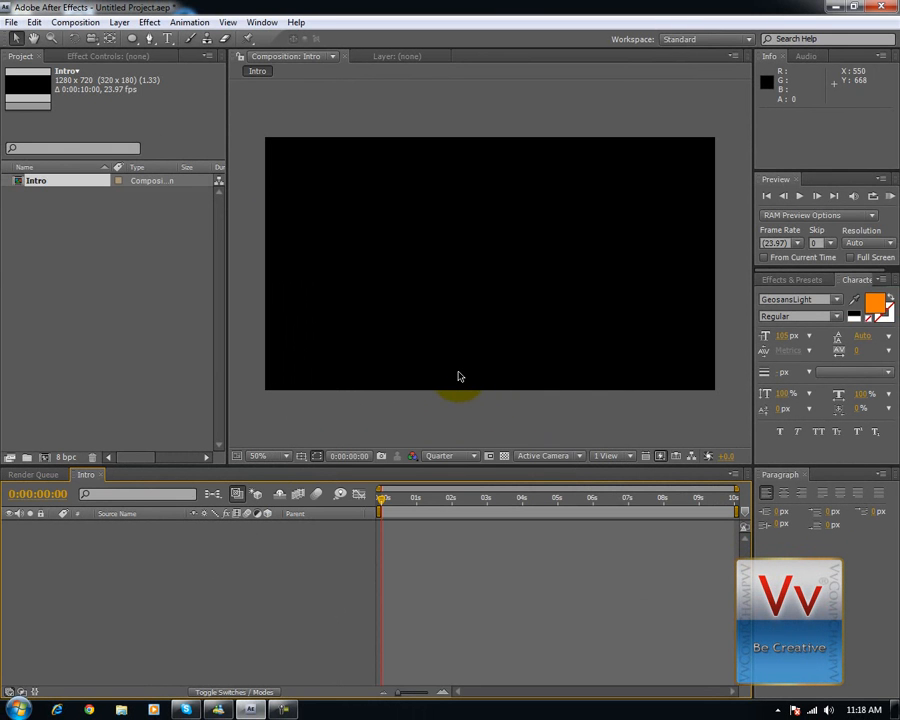
# Start a new solid layer in the Intro composition and name it Background.
pyautogui.click(240, 84)
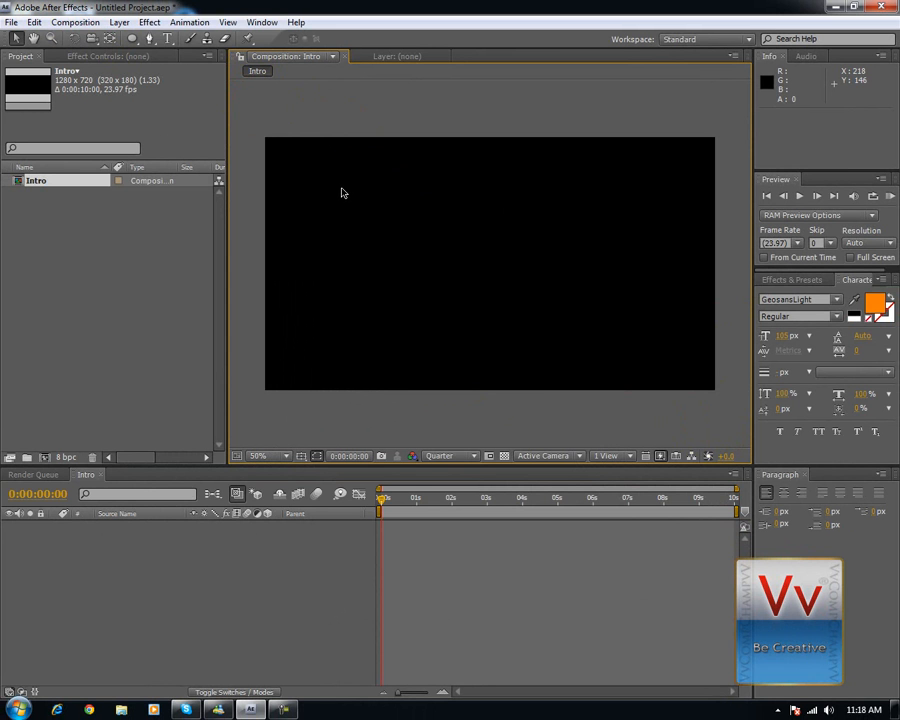
pyautogui.click(119, 22)
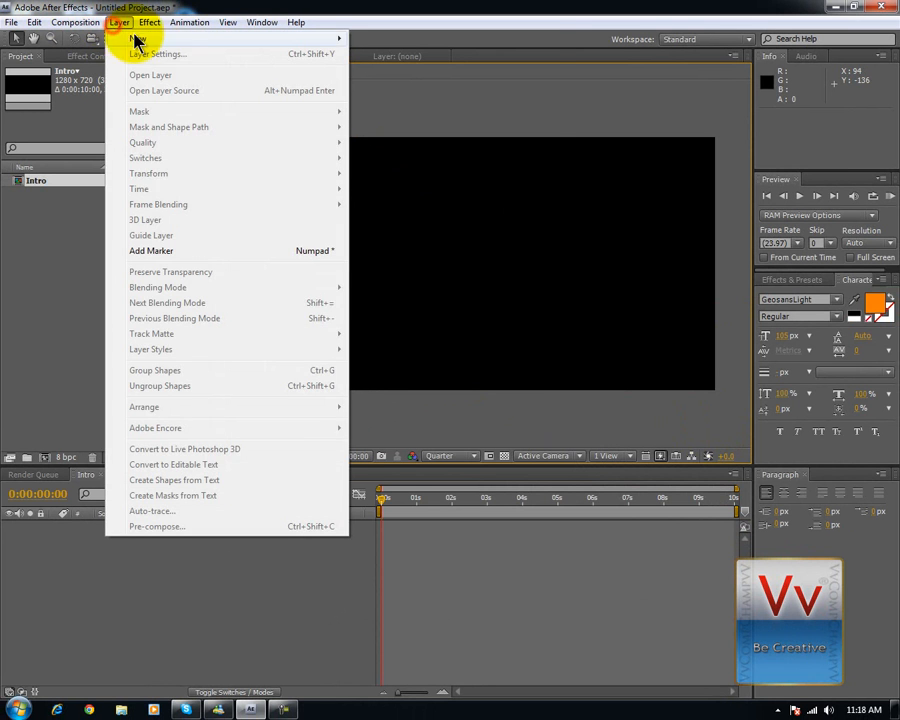
pyautogui.click(180, 38)
pyautogui.click(381, 54)
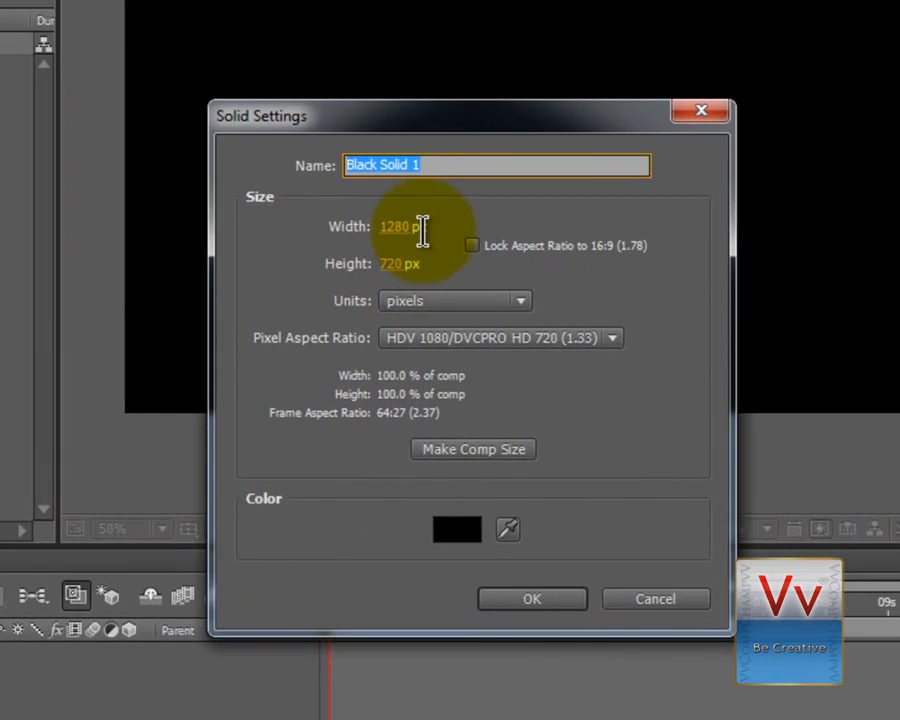
pyautogui.write('Backgroudn')
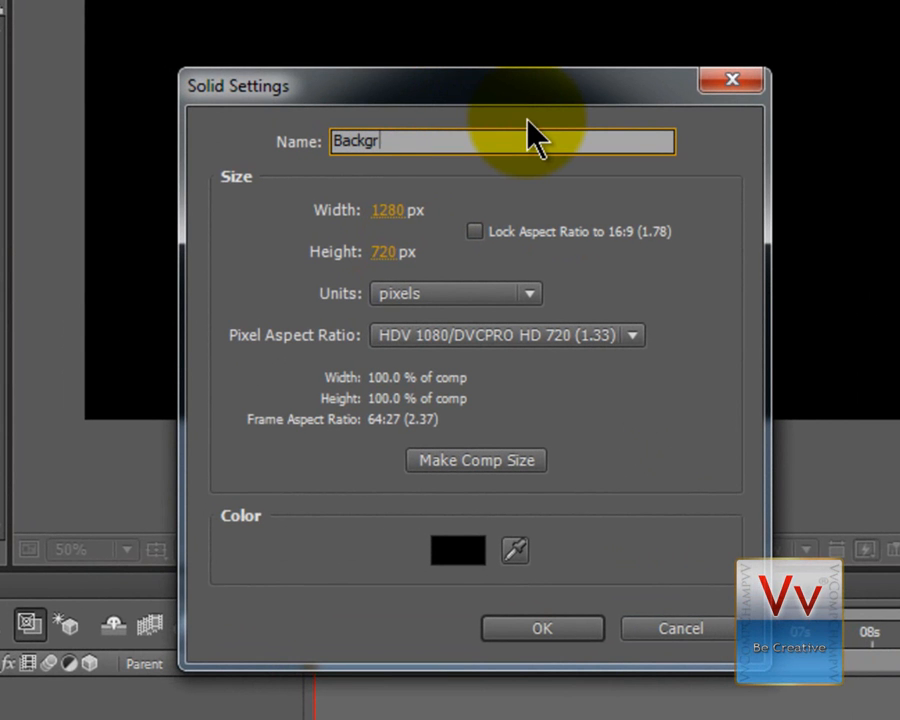
pyautogui.press('BackSpace')
pyautogui.press('BackSpace')
pyautogui.write('nd')
# Colour the Background solid dark red (380000) and create the layer.
pyautogui.click(458, 549)
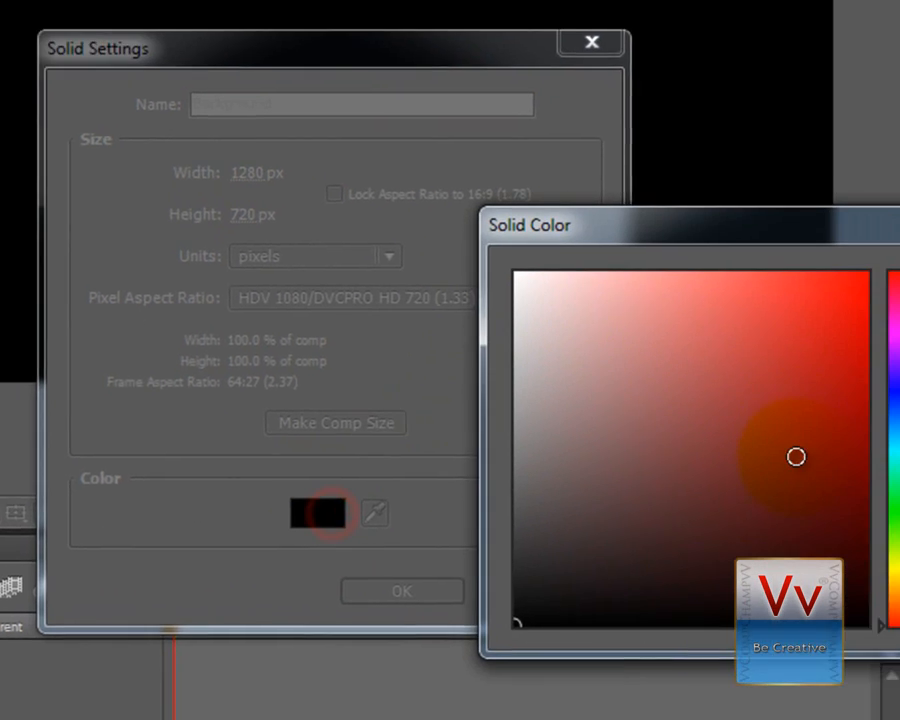
pyautogui.click(561, 437)
pyautogui.moveTo(561, 437); pyautogui.dragTo(572, 456)
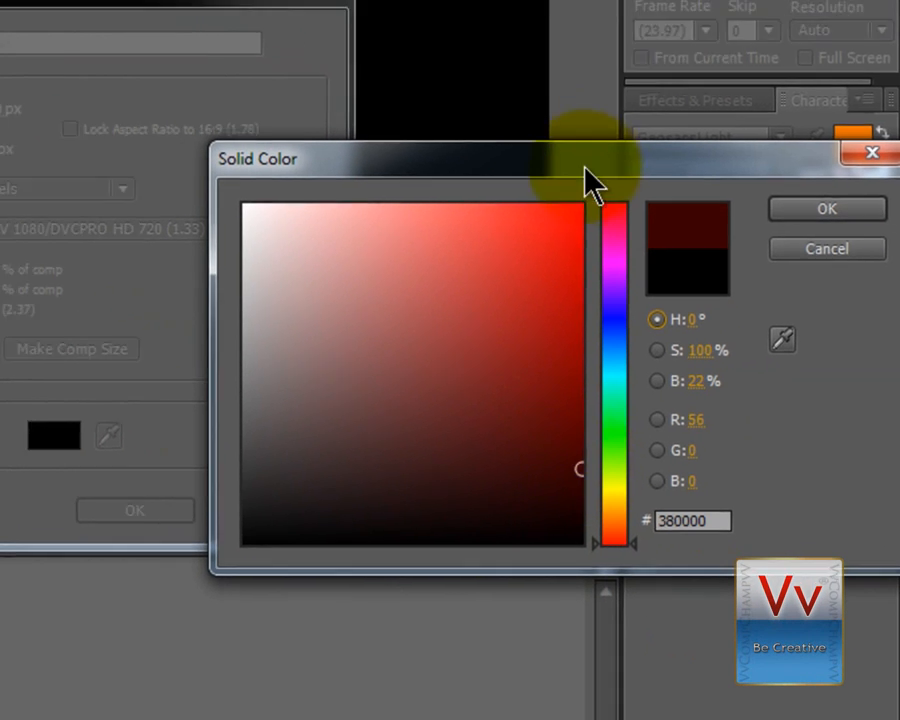
pyautogui.press('Return')
pyautogui.click(447, 606)
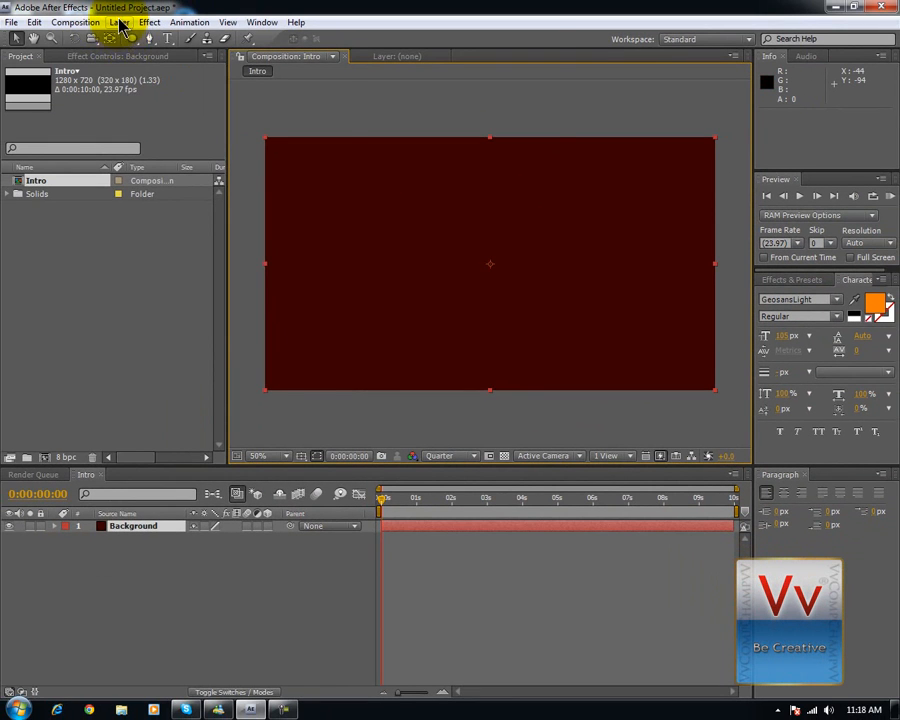
# Add a second solid layer of 1280 x 720 px in black above the Background layer.
pyautogui.click(120, 24)
pyautogui.moveTo(124, 39)
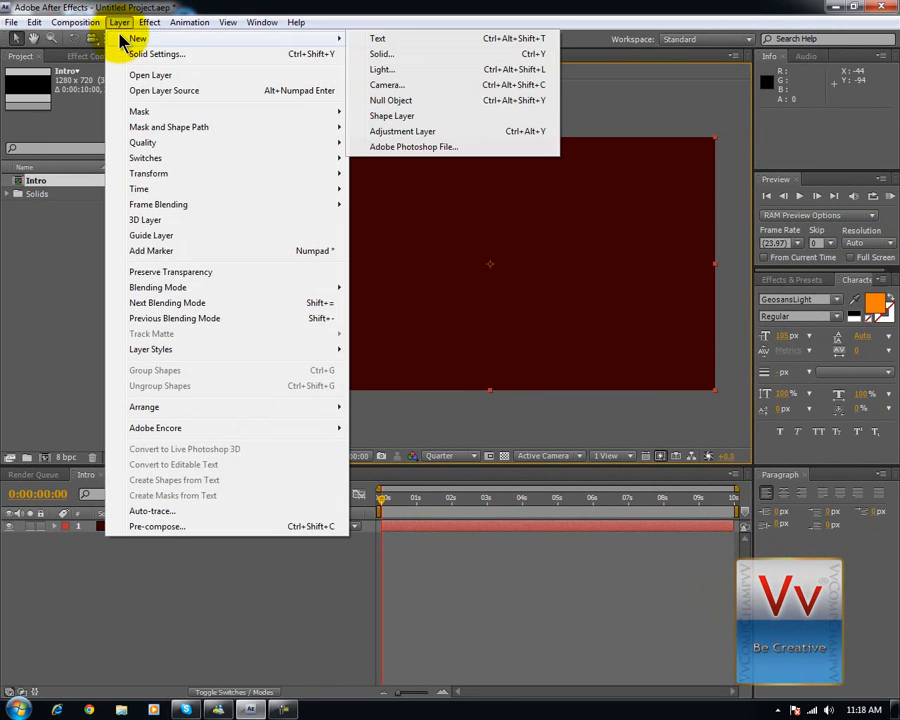
pyautogui.click(430, 54)
pyautogui.click(459, 459)
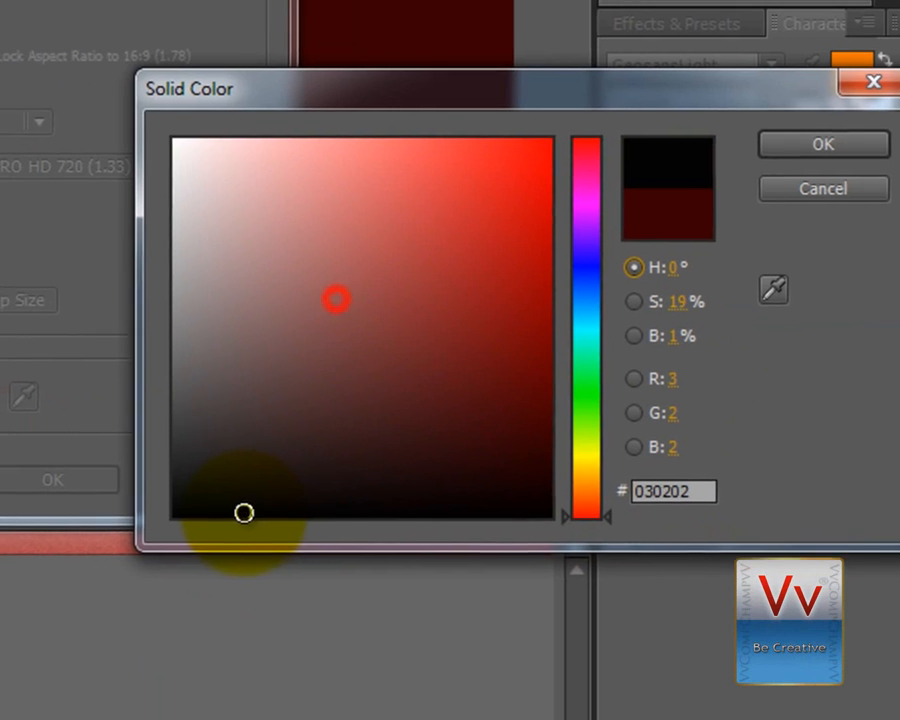
pyautogui.moveTo(244, 512); pyautogui.dragTo(195, 534)
pyautogui.click(823, 144)
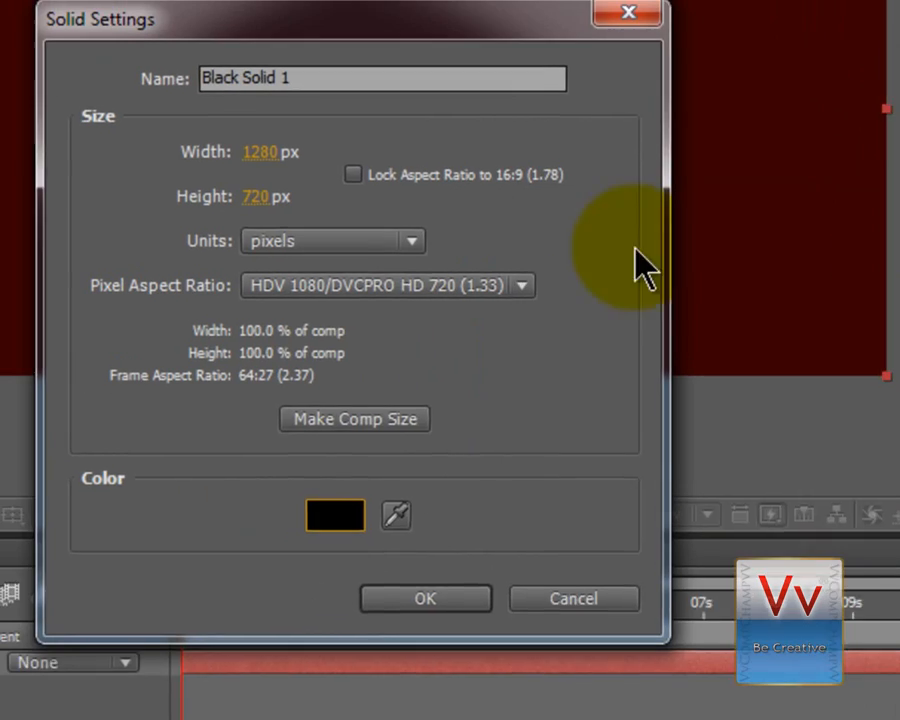
pyautogui.click(324, 68)
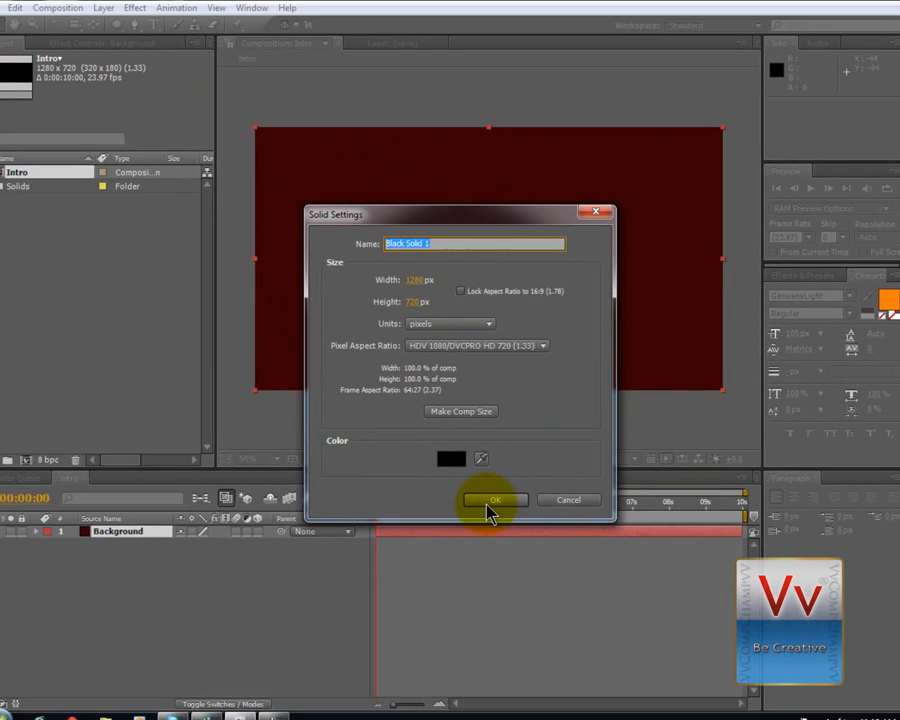
pyautogui.click(466, 614)
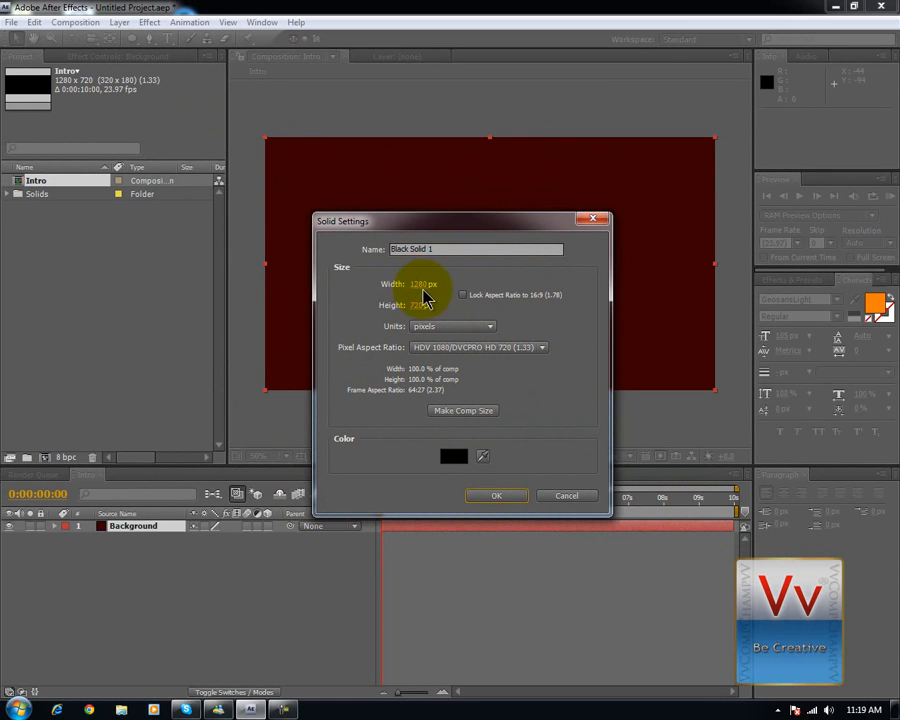
pyautogui.click(484, 498)
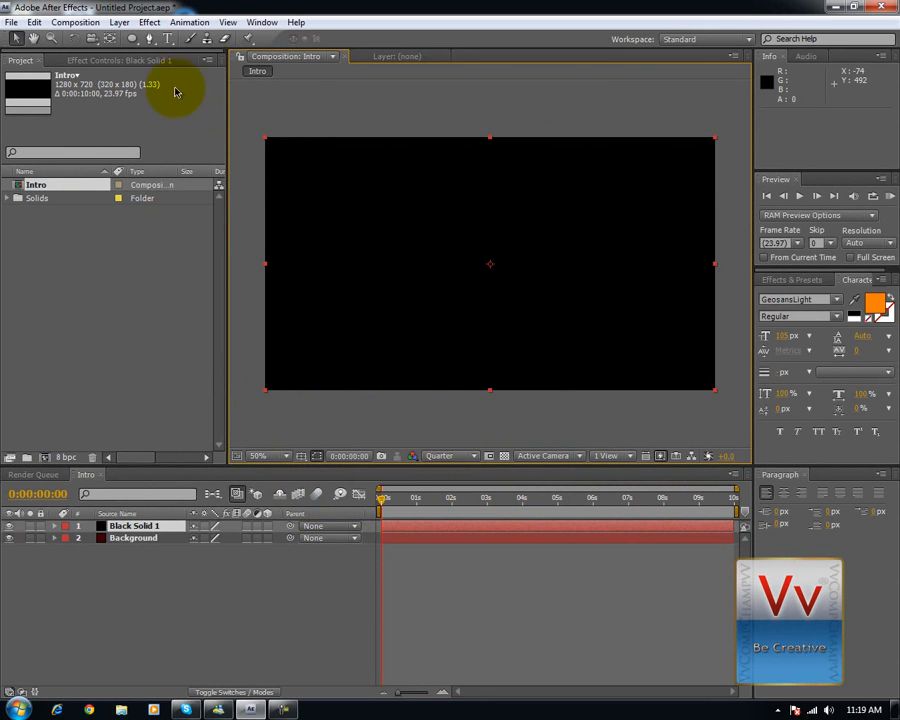
# Add an elliptical mask filling the Black Solid 1 layer with the Ellipse tool and invert the mask.
pyautogui.click(291, 108)
pyautogui.click(394, 226)
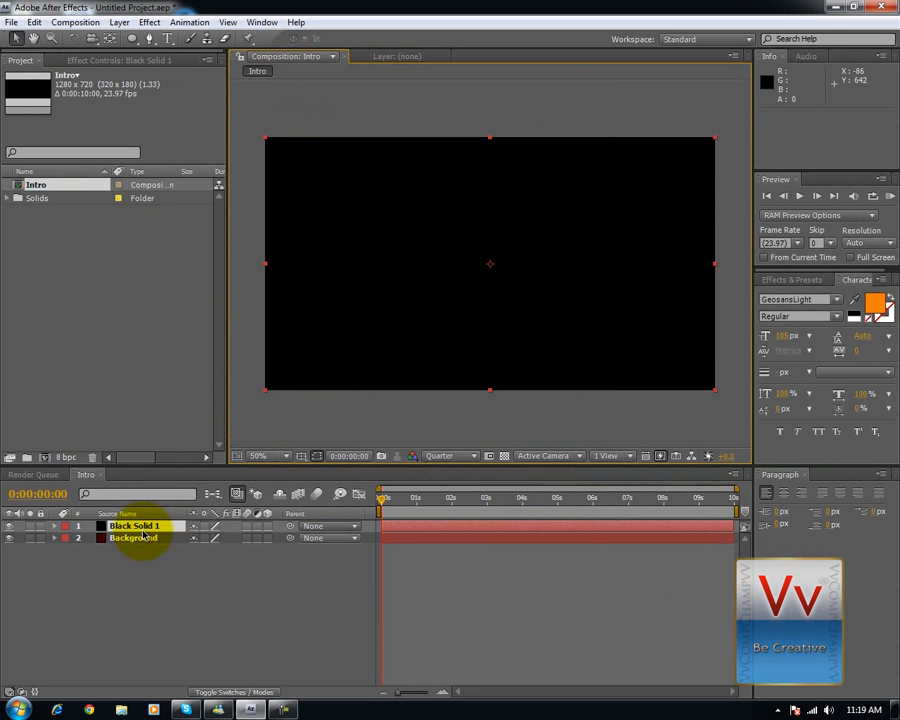
pyautogui.click(135, 528)
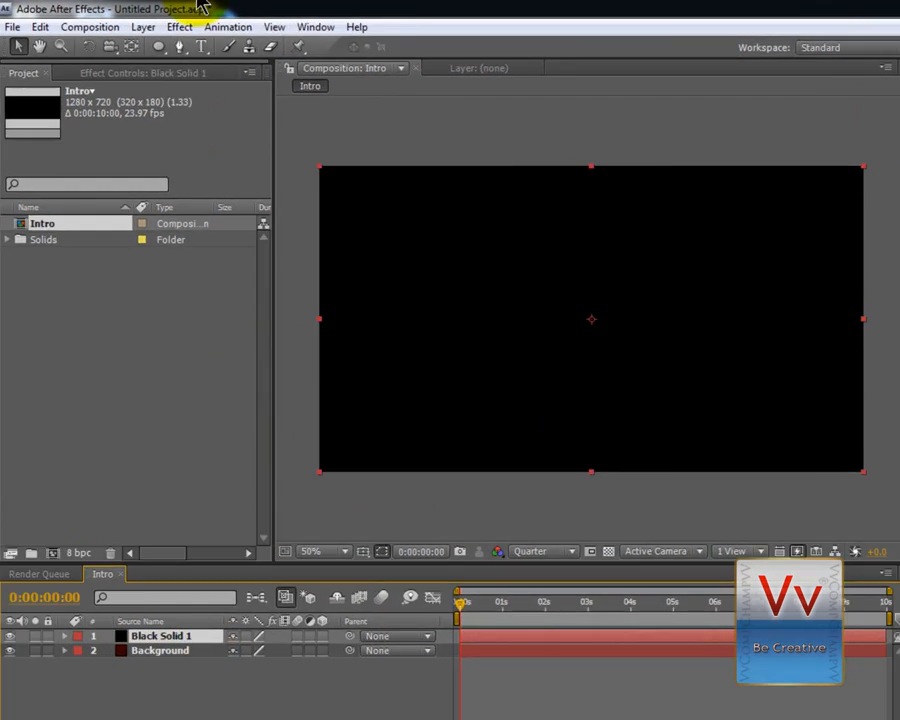
pyautogui.click(132, 38)
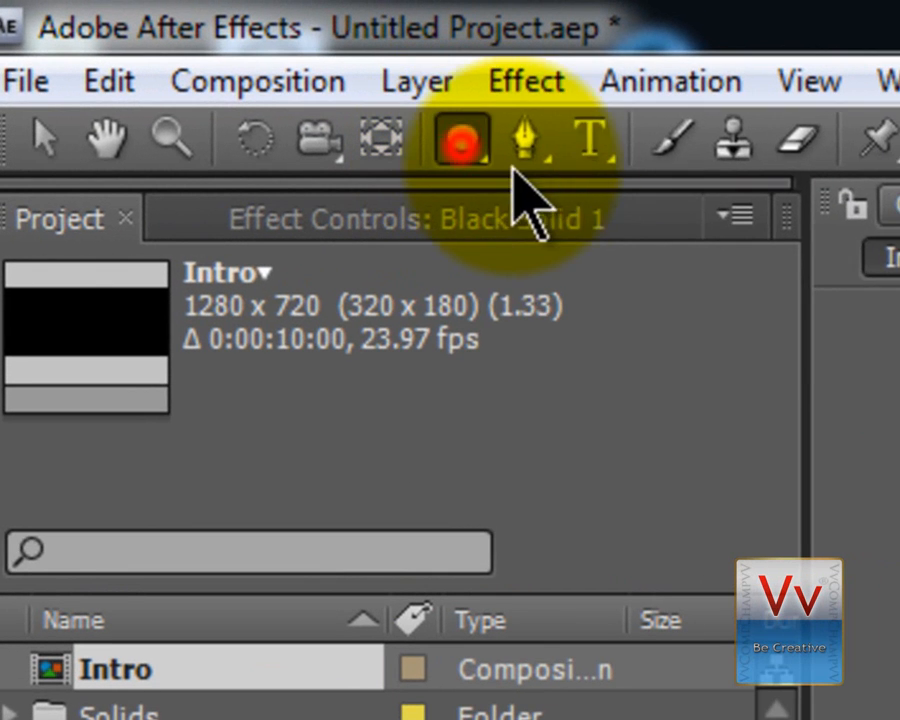
pyautogui.moveTo(513, 168); pyautogui.dragTo(726, 245)
pyautogui.moveTo(531, 243); pyautogui.dragTo(531, 245)
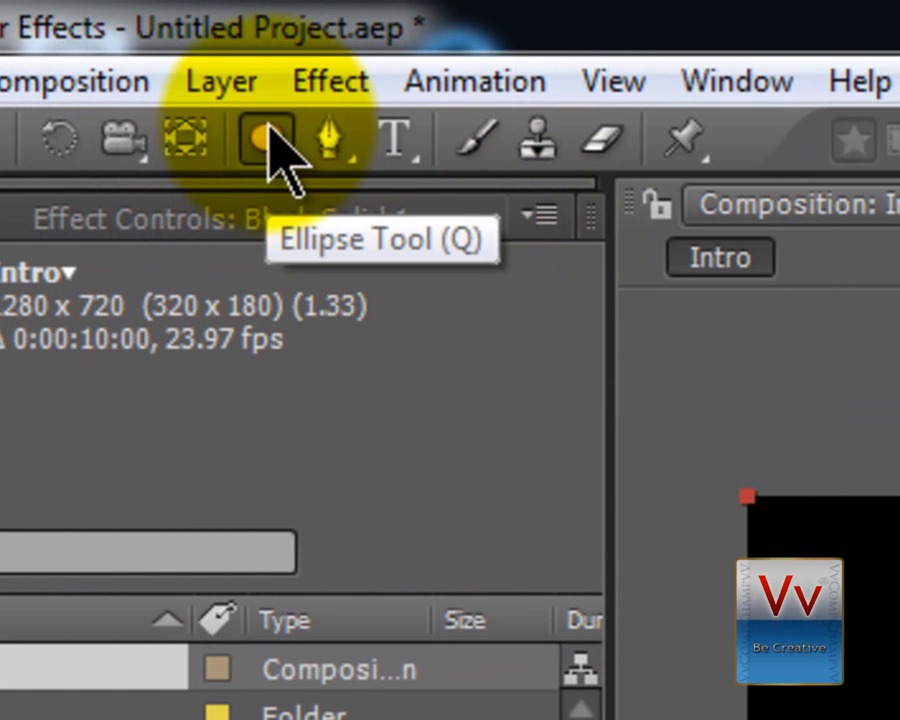
pyautogui.moveTo(272, 148); pyautogui.dragTo(452, 152)
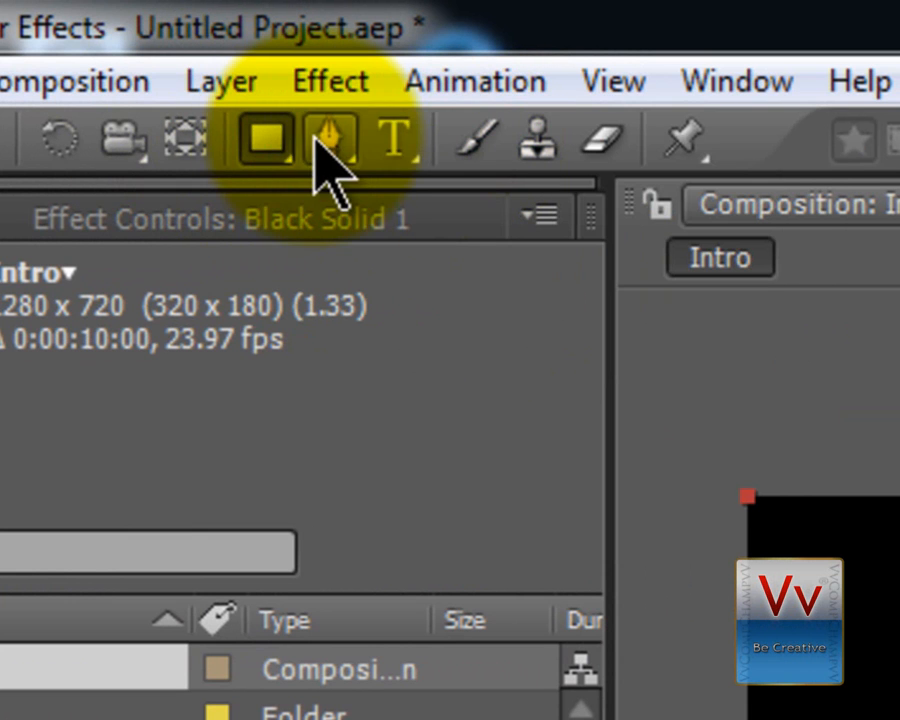
pyautogui.moveTo(263, 165); pyautogui.dragTo(600, 258)
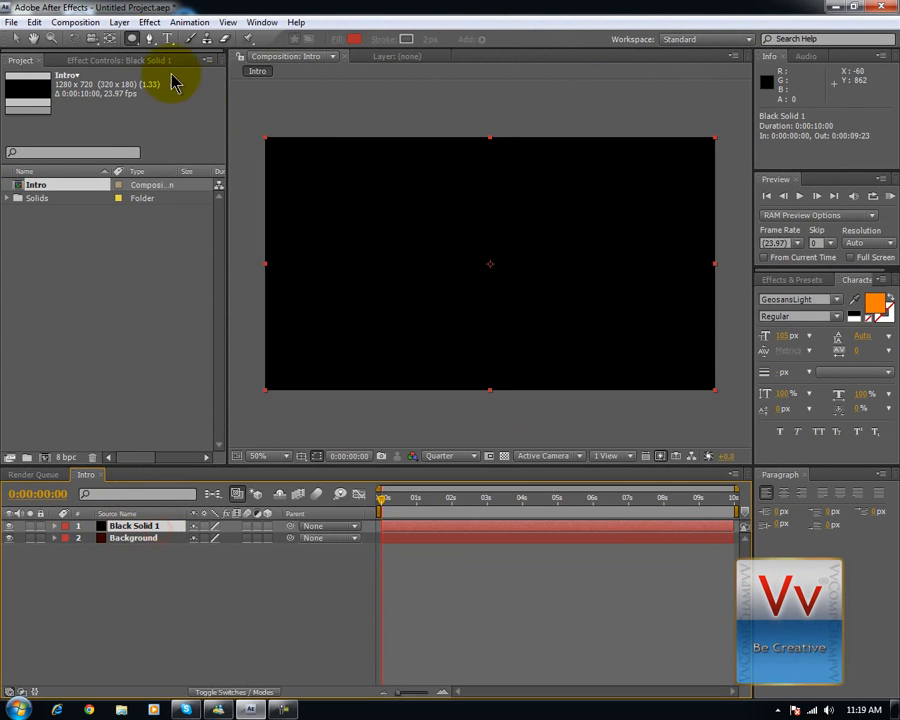
pyautogui.doubleClick(131, 40)
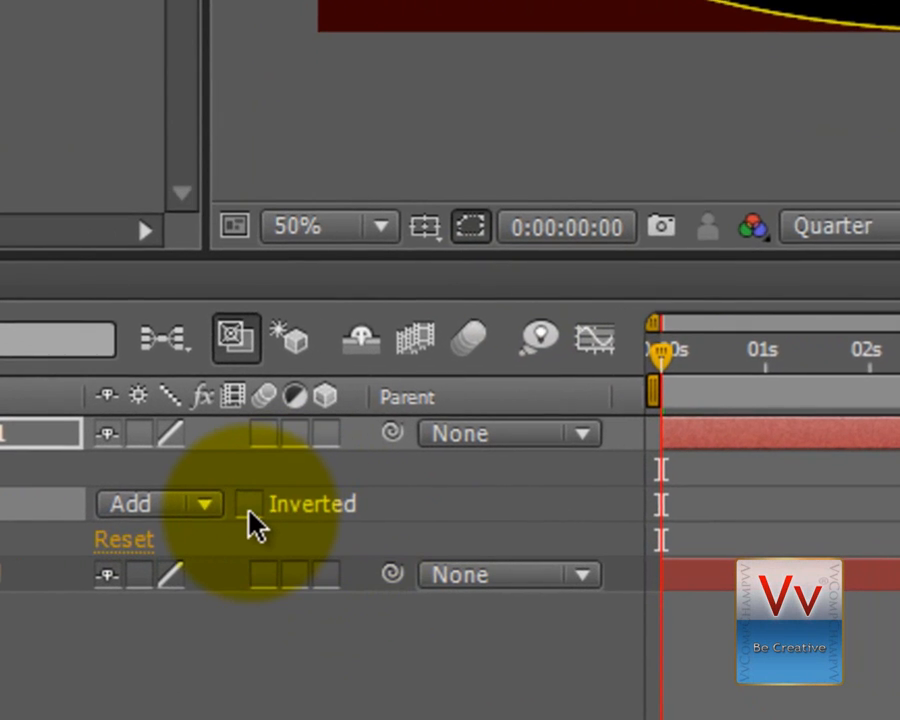
pyautogui.click(248, 505)
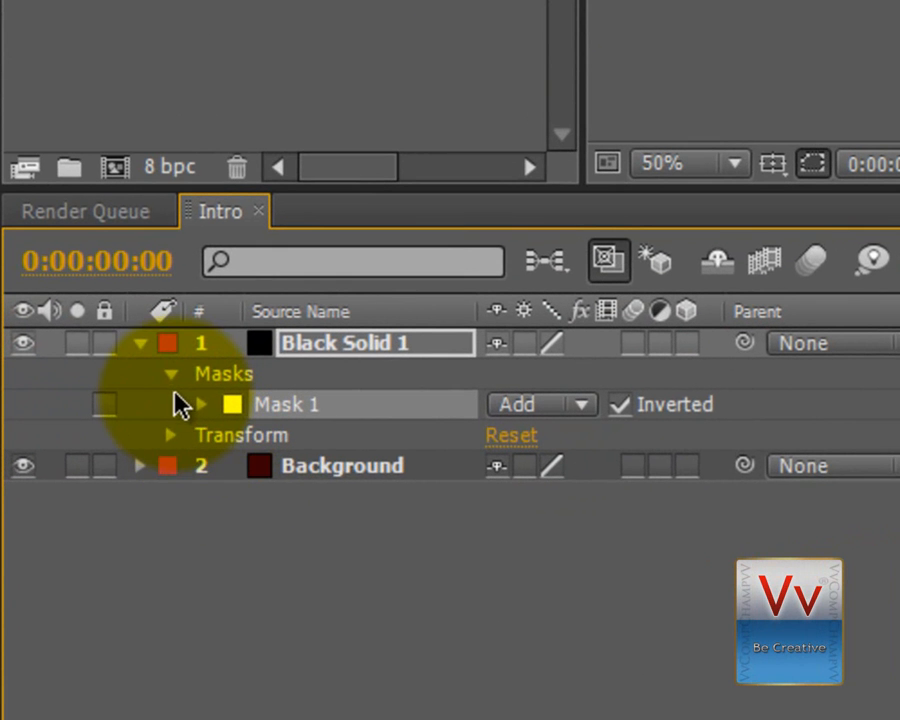
# Set the Mask 1 feather of the Black Solid 1 layer to 347 pixels and deselect the layer.
pyautogui.click(200, 405)
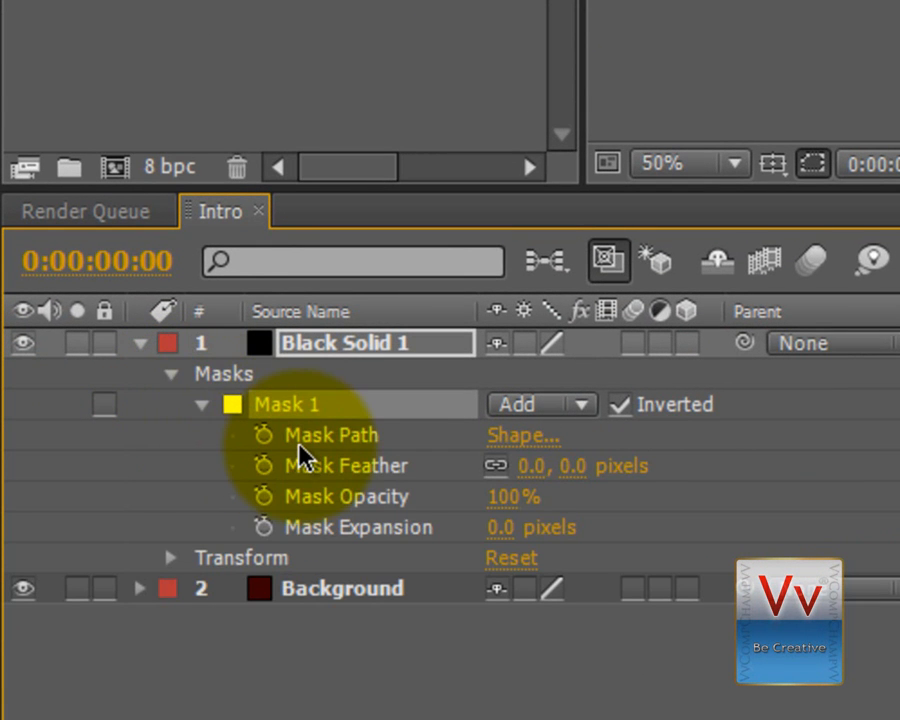
pyautogui.click(264, 466)
pyautogui.click(264, 466)
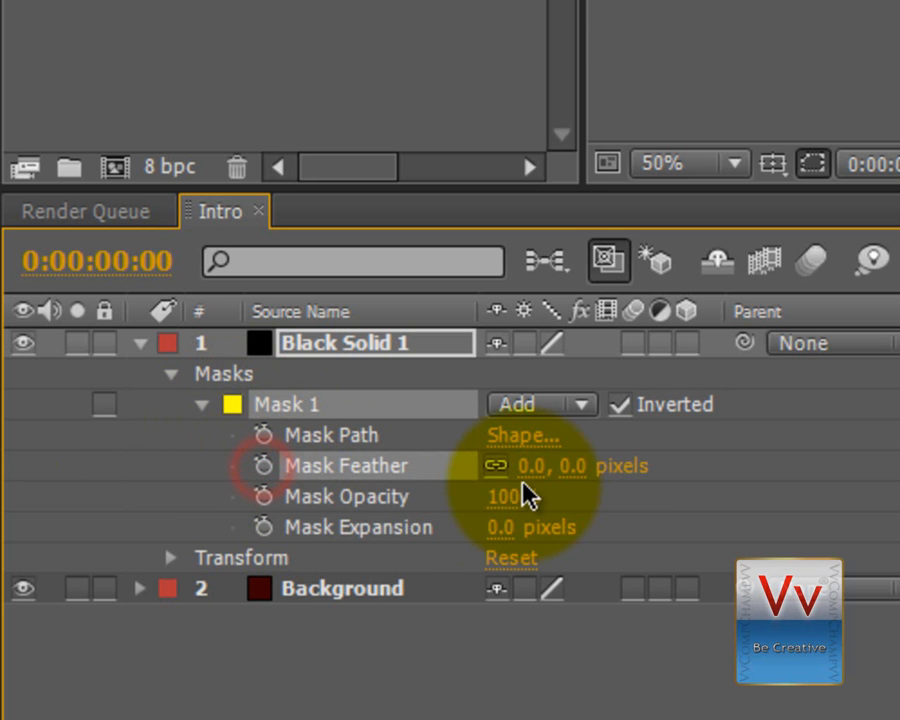
pyautogui.moveTo(568, 466); pyautogui.dragTo(899, 468)
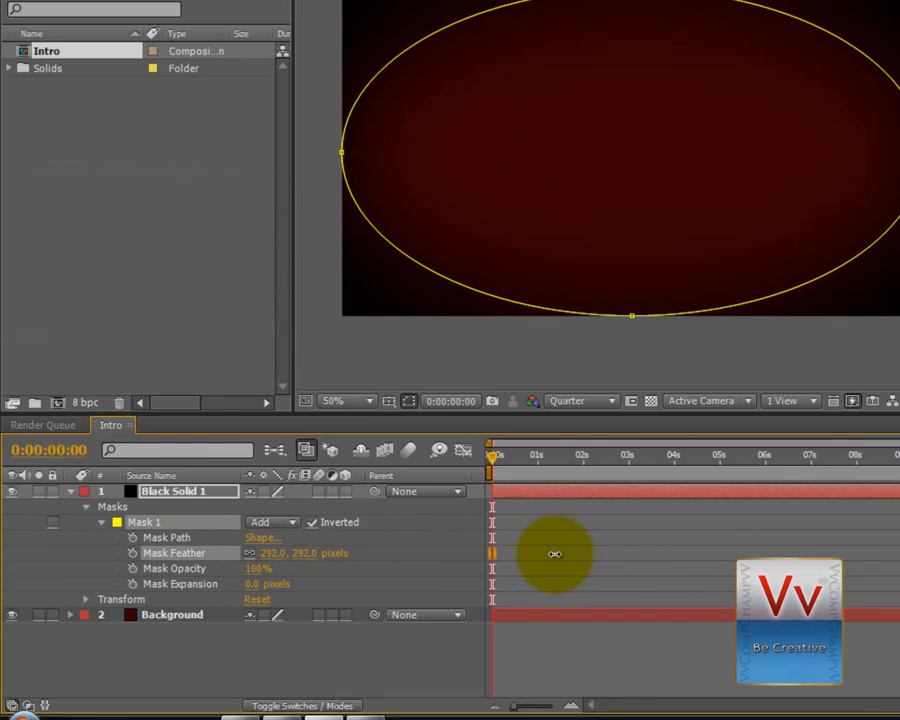
pyautogui.moveTo(554, 553); pyautogui.dragTo(324, 564)
pyautogui.moveTo(251, 581); pyautogui.dragTo(301, 568)
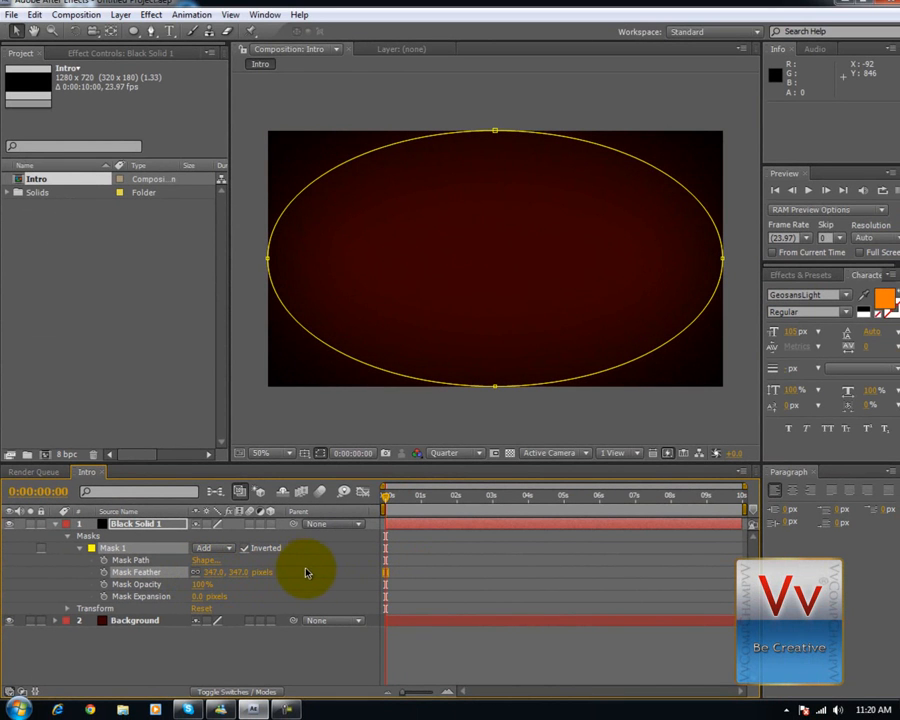
pyautogui.click(590, 100)
pyautogui.click(660, 429)
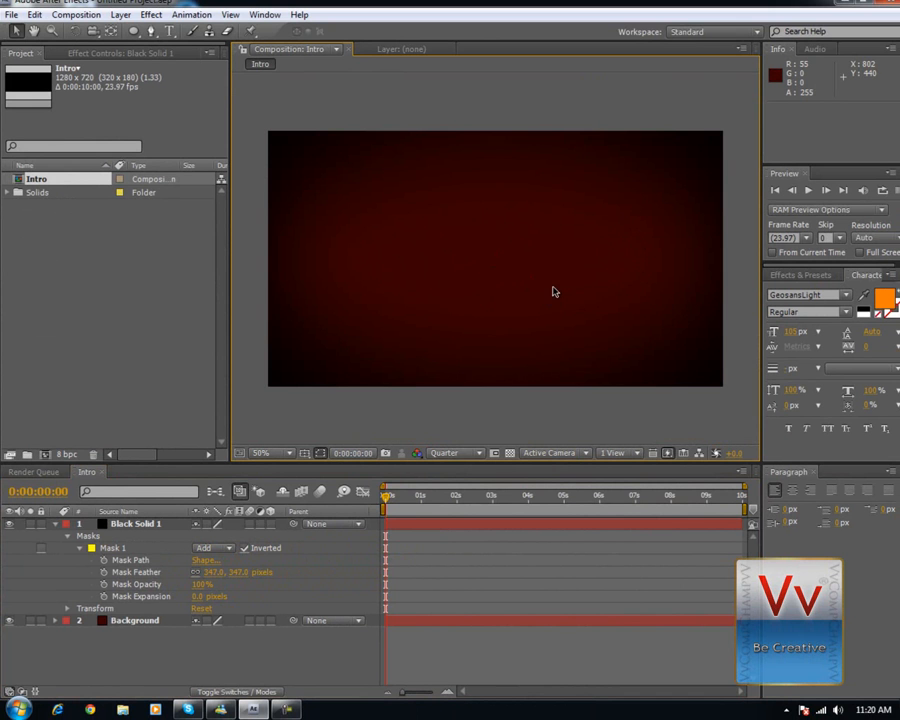
# Try a Ramp effect on the Black Solid 1 layer and delete it.
pyautogui.click(150, 14)
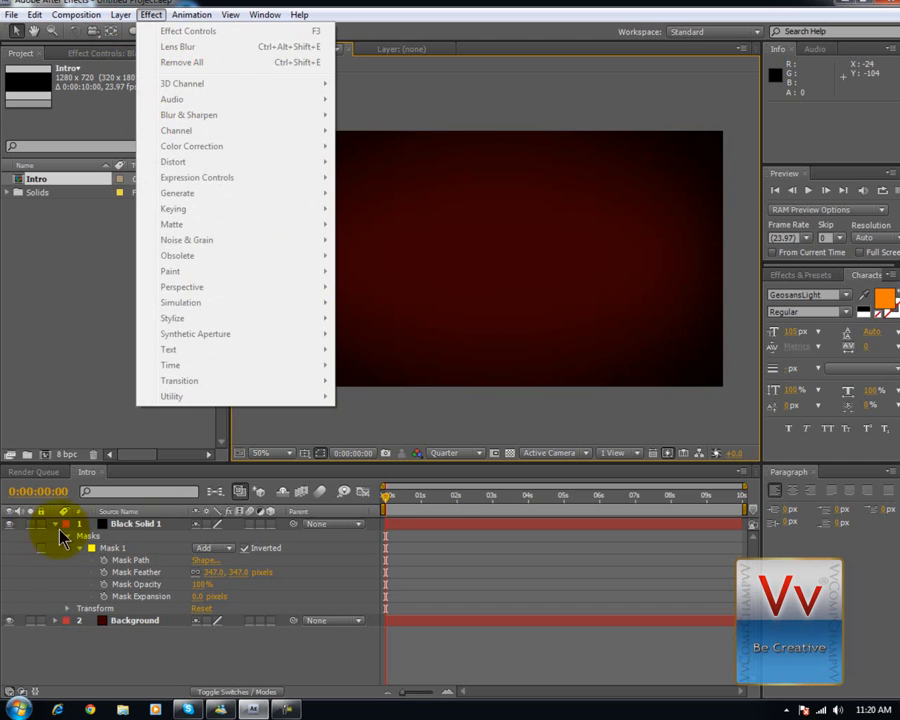
pyautogui.click(128, 522)
pyautogui.click(148, 15)
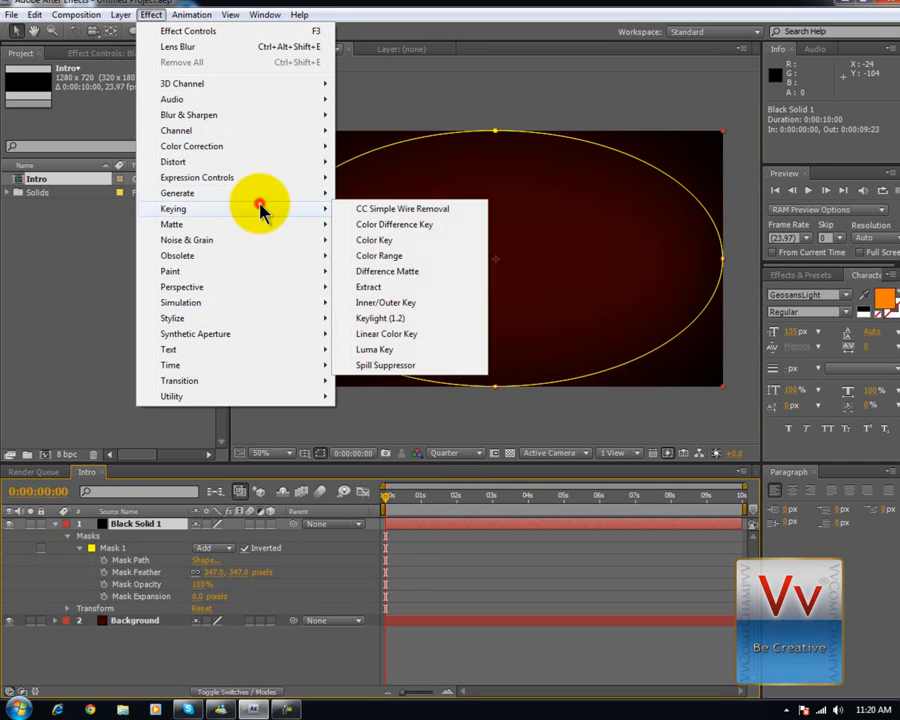
pyautogui.moveTo(258, 194)
pyautogui.click(406, 505)
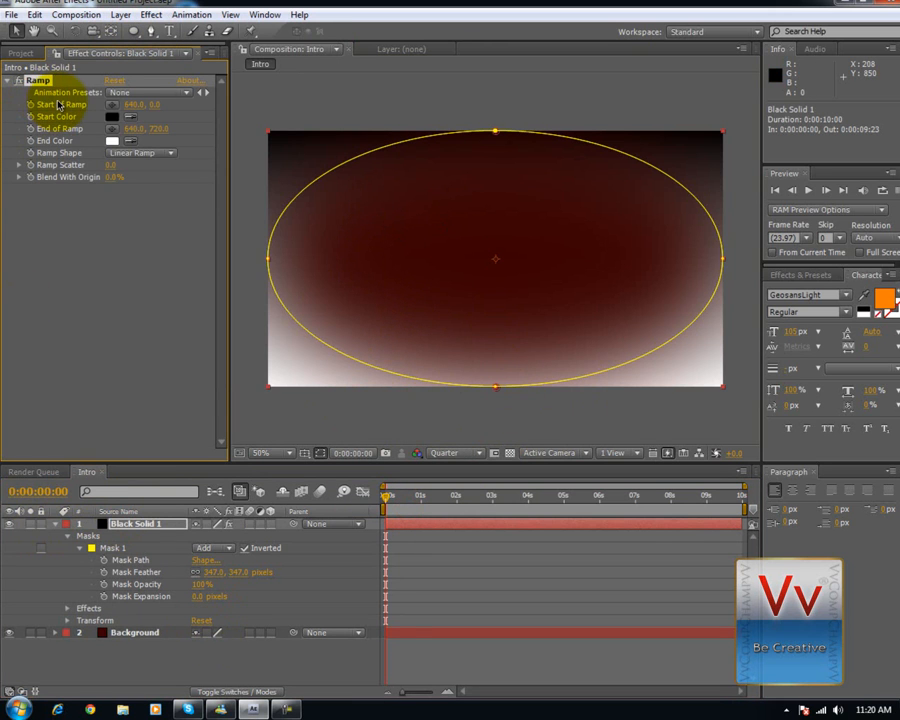
pyautogui.press('Delete')
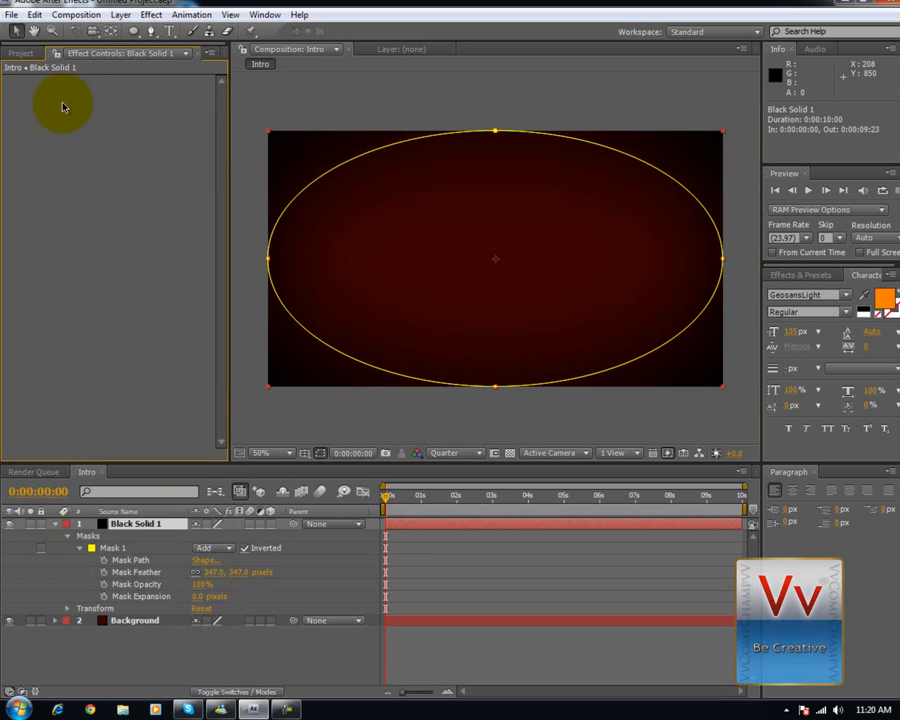
pyautogui.click(306, 108)
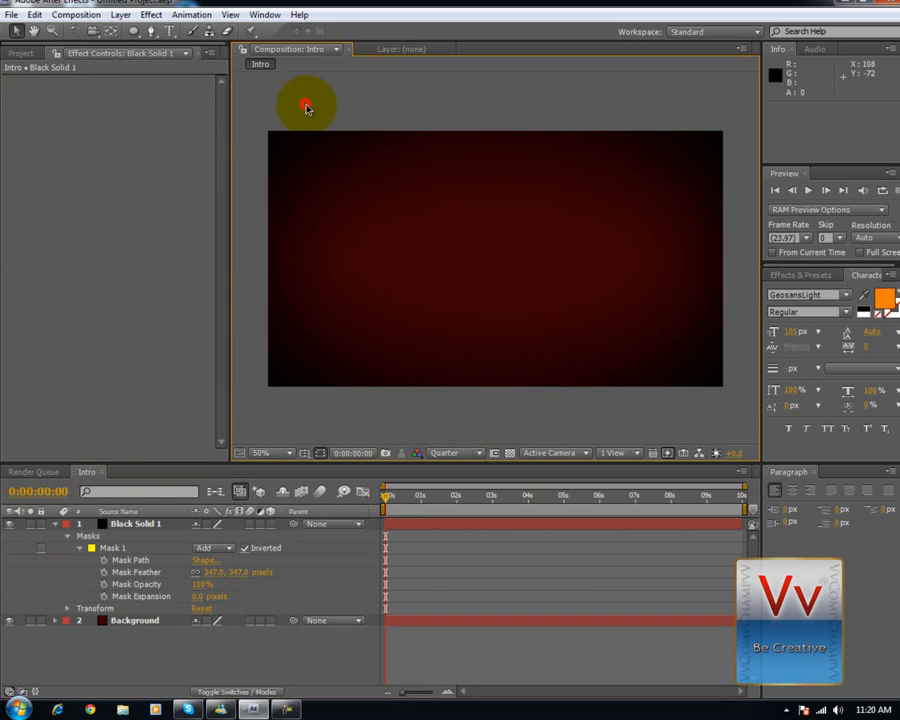
# Add the text WeProductions near the middle of the composition and scale it to 110% wide and 72% high.
pyautogui.click(170, 31)
pyautogui.click(410, 289)
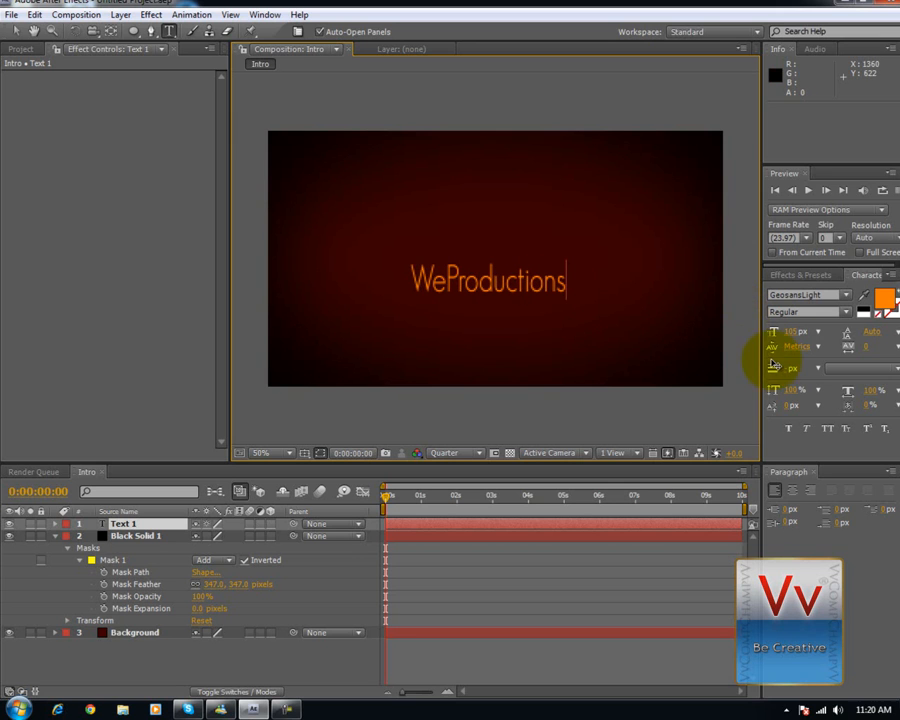
pyautogui.click(15, 30)
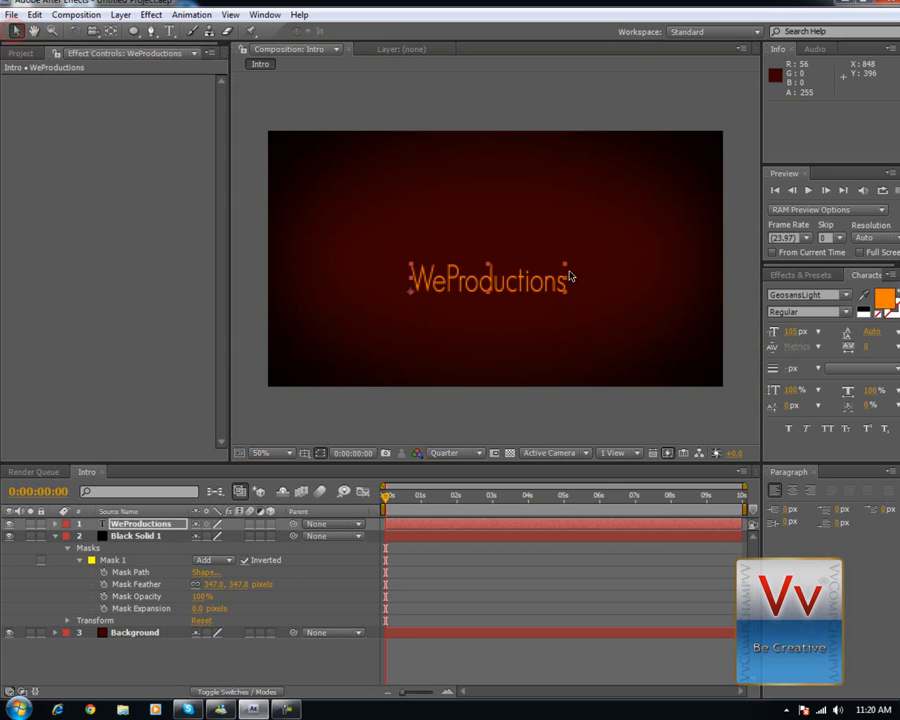
pyautogui.moveTo(565, 270); pyautogui.dragTo(578, 279)
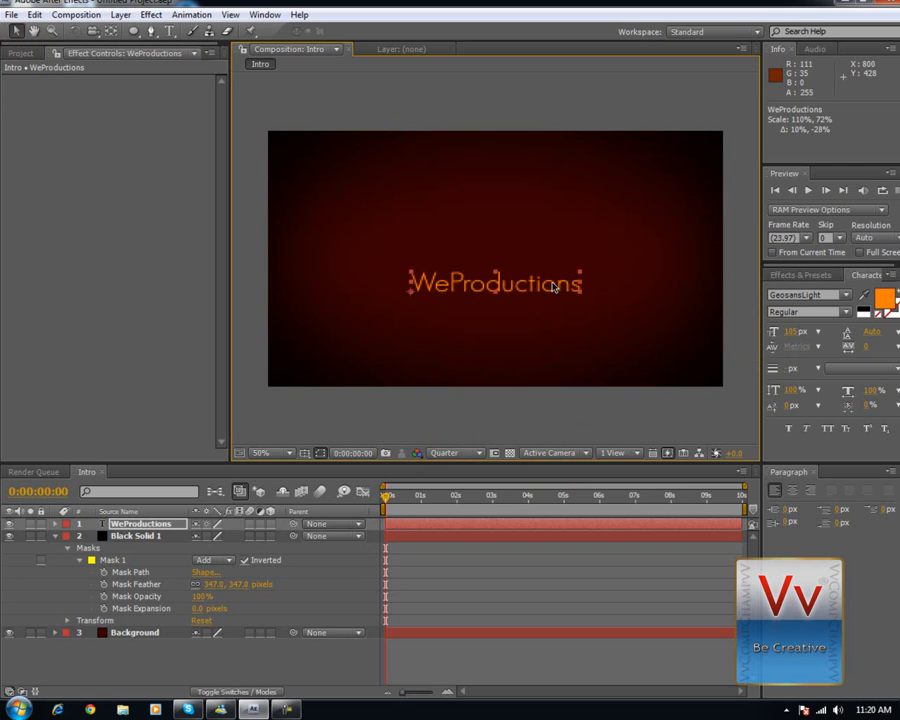
# Move the WeProductions text to position 416, 390 while viewing at Full resolution, and restore Quarter resolution.
pyautogui.click(449, 458)
pyautogui.click(457, 490)
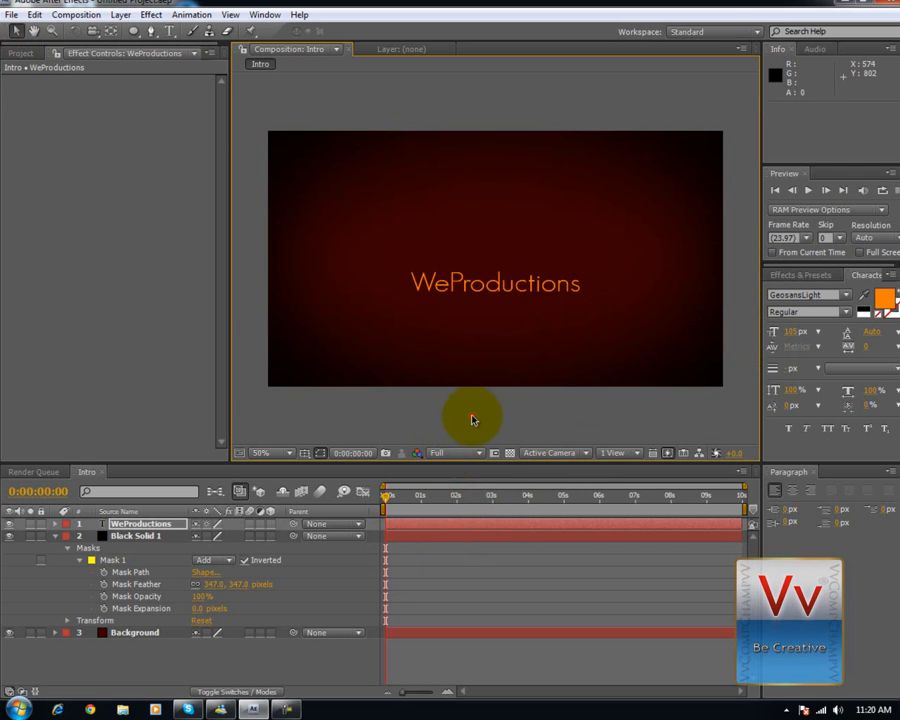
pyautogui.moveTo(502, 285)
pyautogui.mouseDown()
pyautogui.moveTo(495, 262)
pyautogui.moveTo(510, 266)
pyautogui.mouseUp()
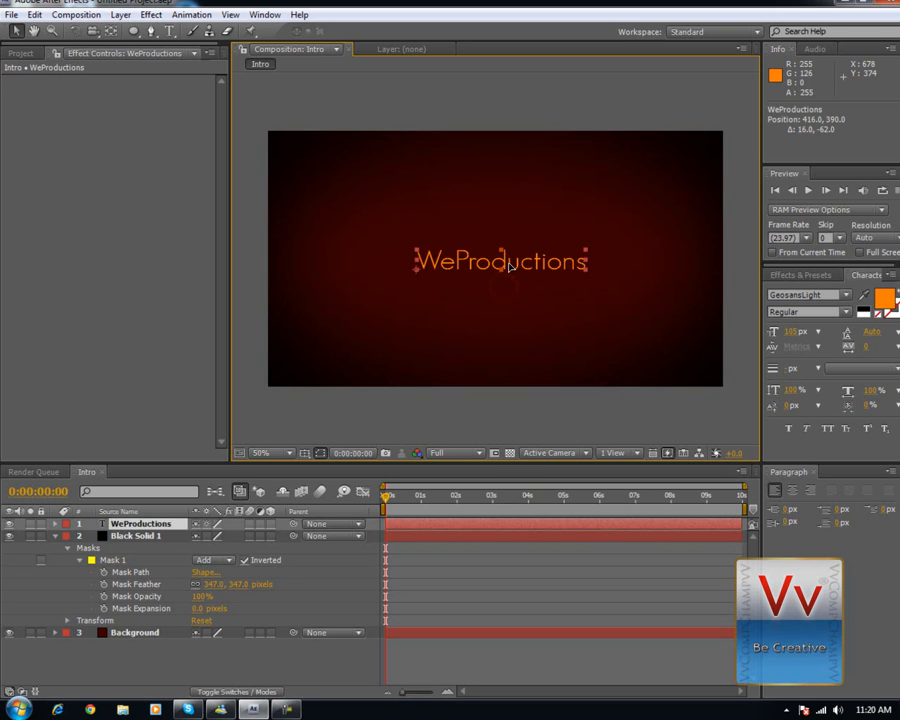
pyautogui.click(463, 453)
pyautogui.click(464, 537)
pyautogui.click(429, 413)
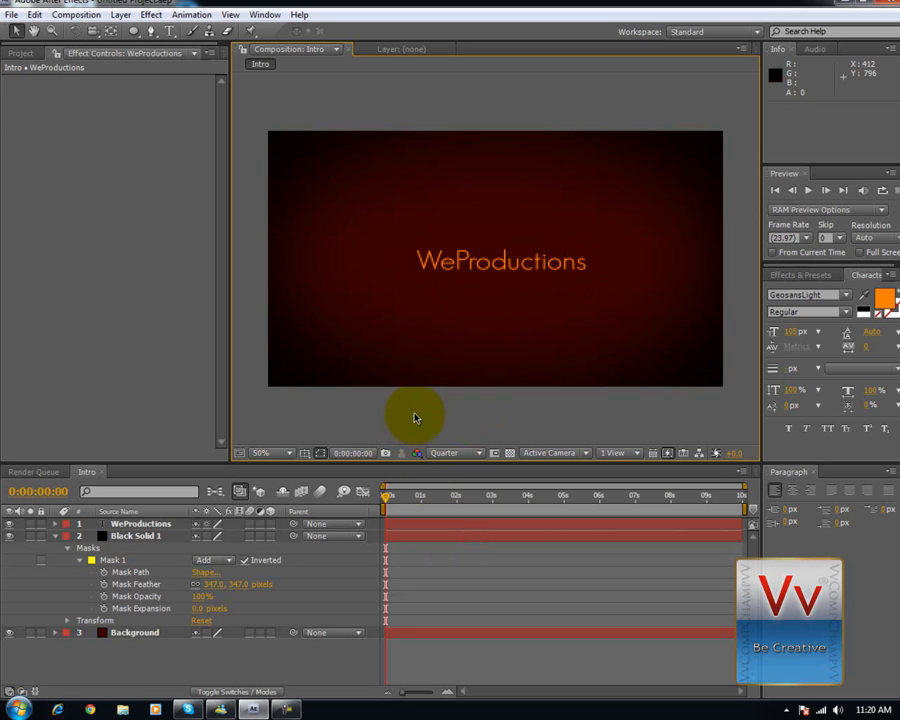
# Preview the composition at Full resolution, return the playhead to the start and restore Quarter resolution.
pyautogui.moveTo(387, 498); pyautogui.dragTo(335, 513)
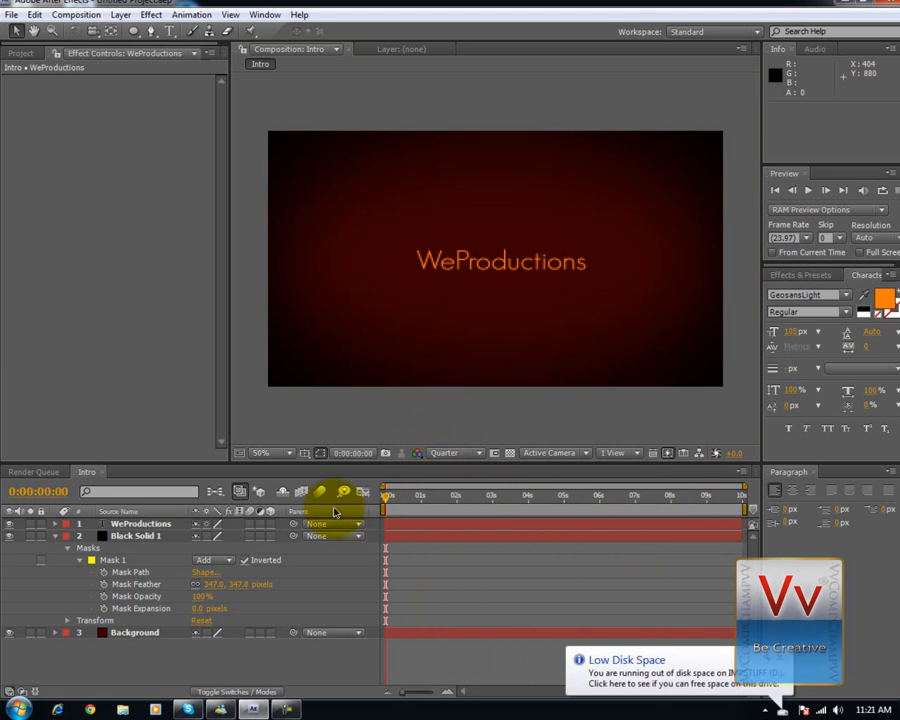
pyautogui.click(455, 462)
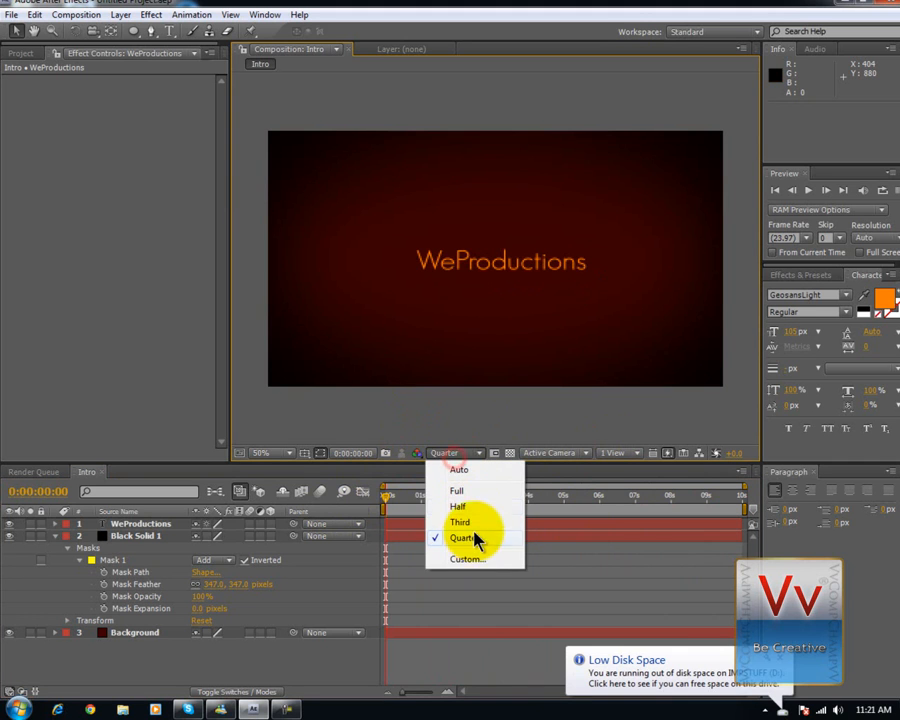
pyautogui.click(478, 492)
pyautogui.press('space')
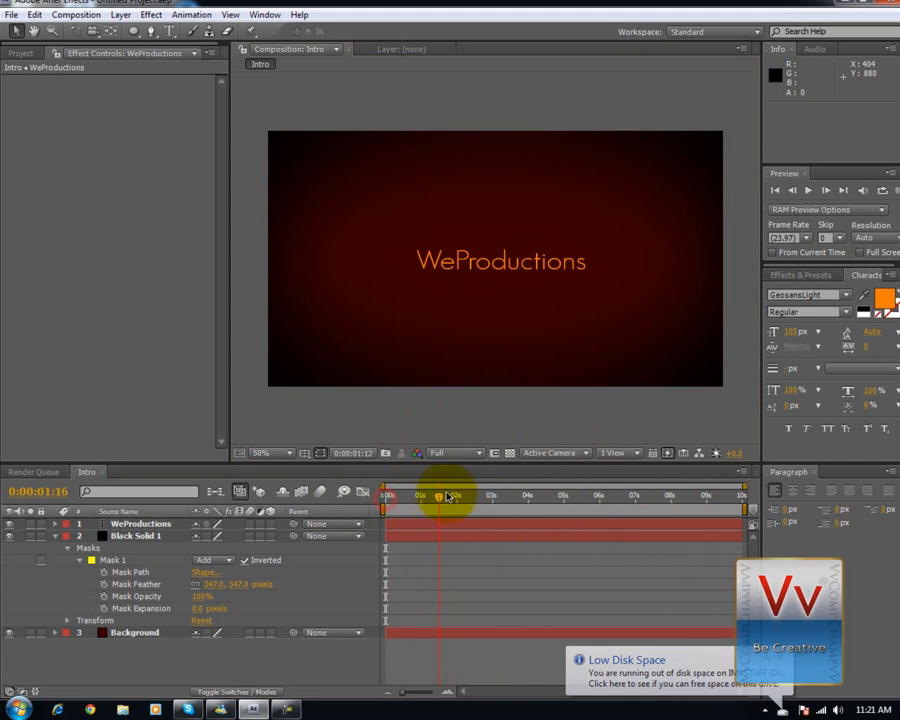
pyautogui.moveTo(587, 498); pyautogui.dragTo(384, 492)
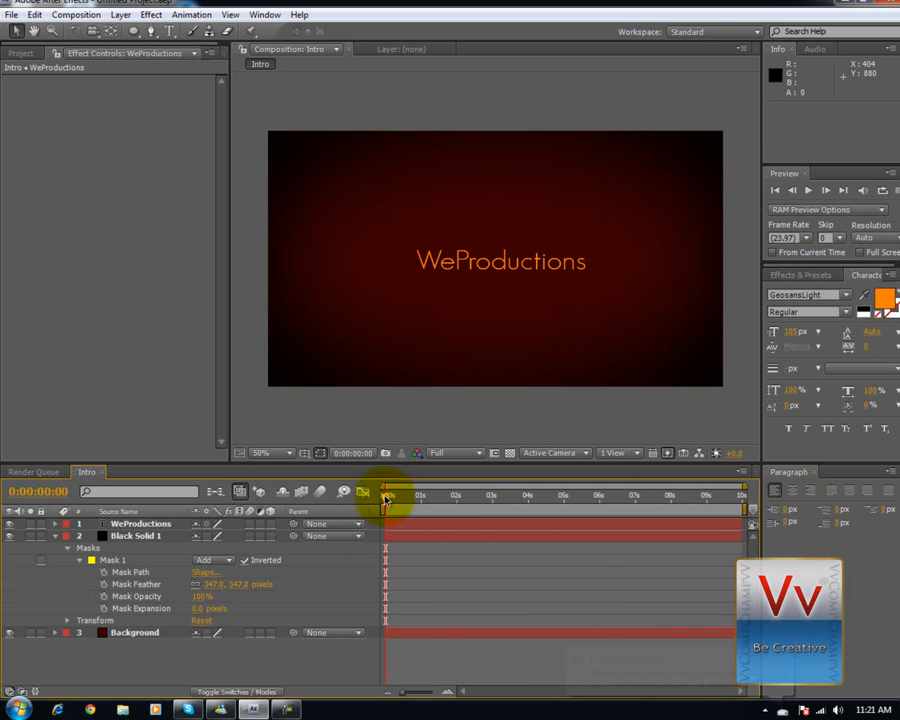
pyautogui.click(455, 453)
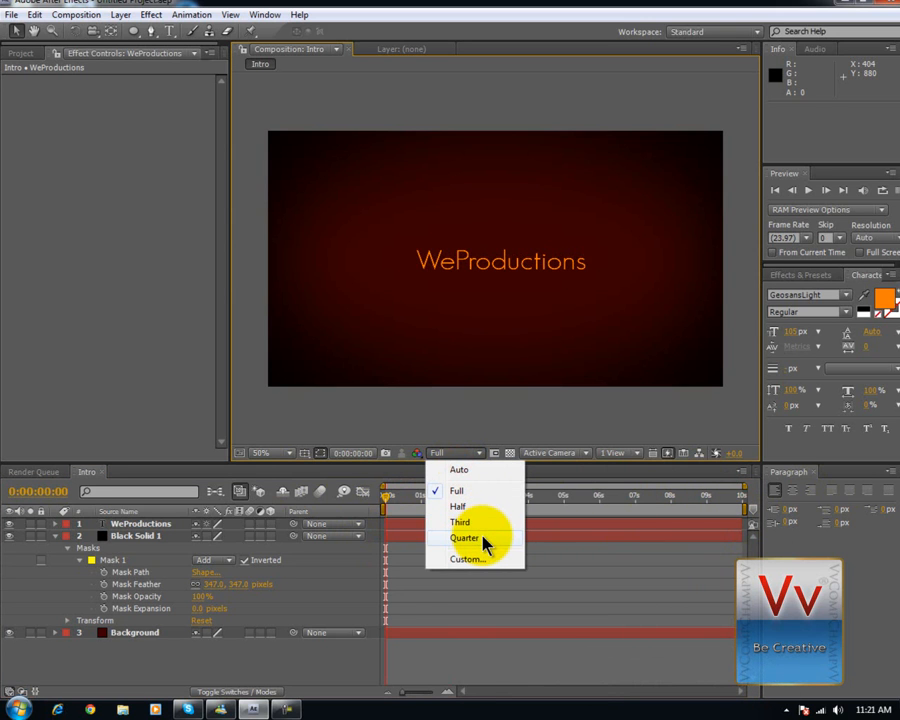
pyautogui.click(483, 540)
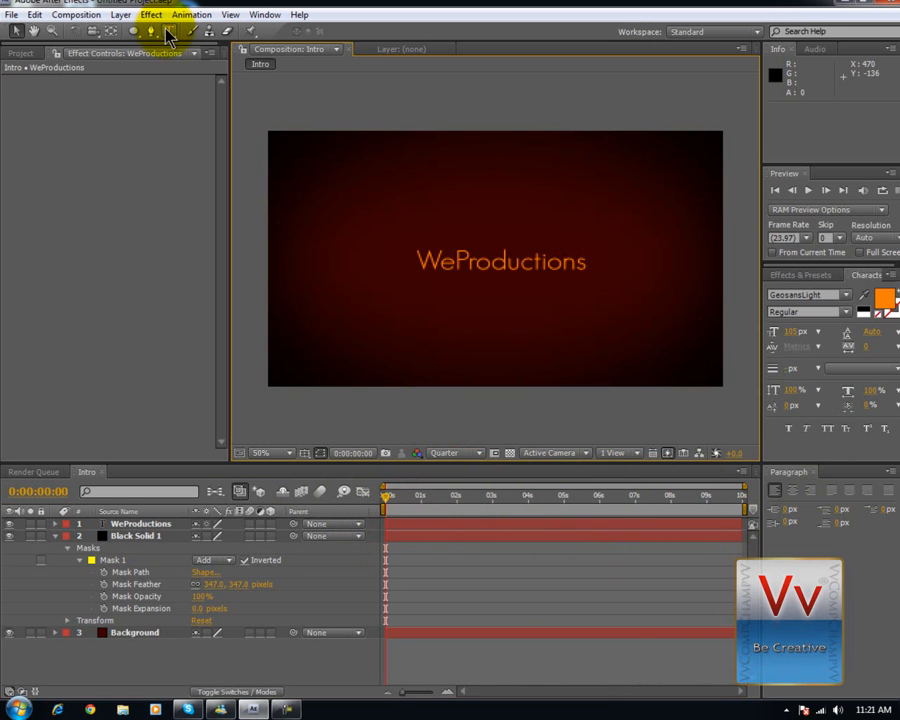
# Add the text Presents below WeProductions in orange (FF7E00) at a font size of 50 px.
pyautogui.click(884, 298)
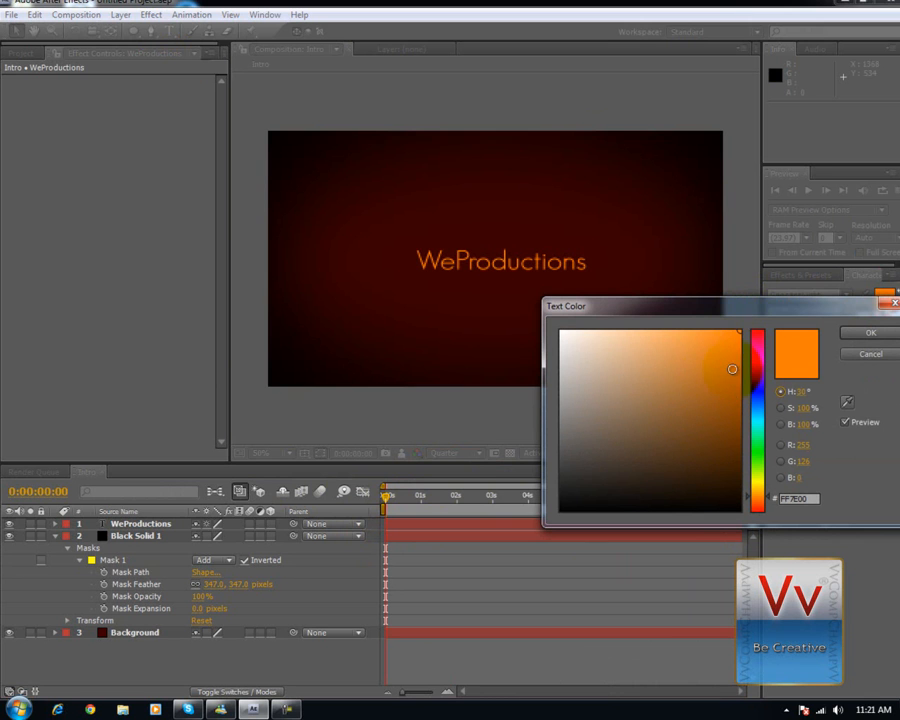
pyautogui.click(866, 334)
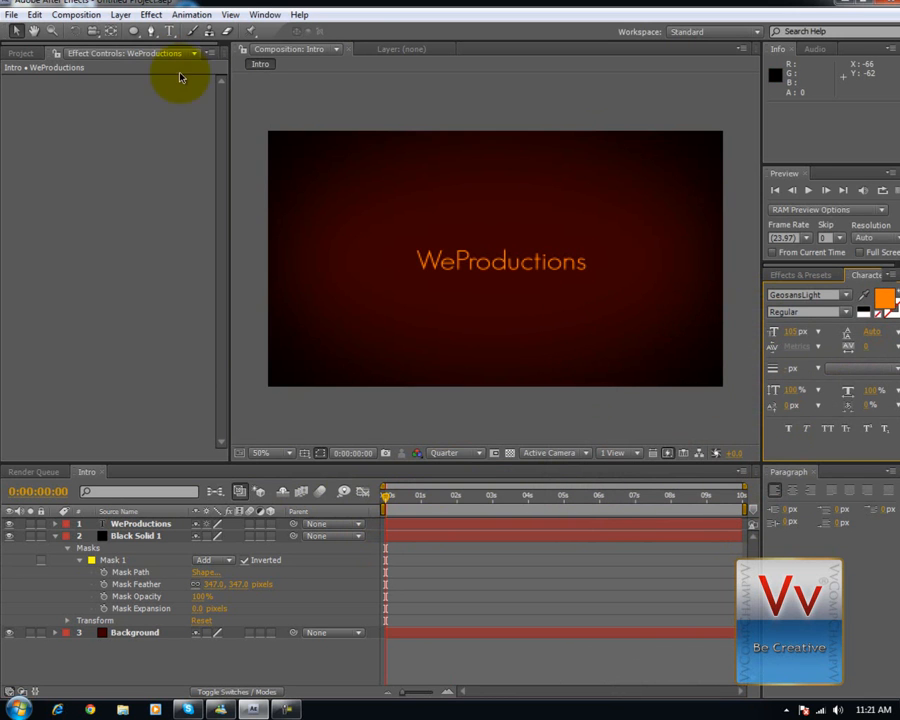
pyautogui.click(169, 31)
pyautogui.click(451, 305)
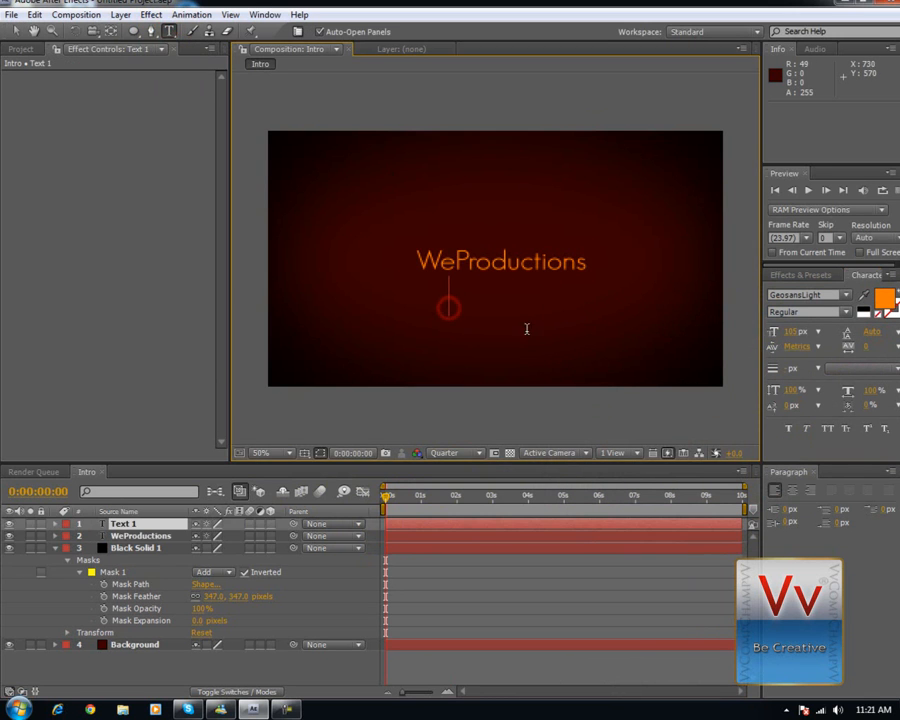
pyautogui.moveTo(791, 335); pyautogui.dragTo(737, 323)
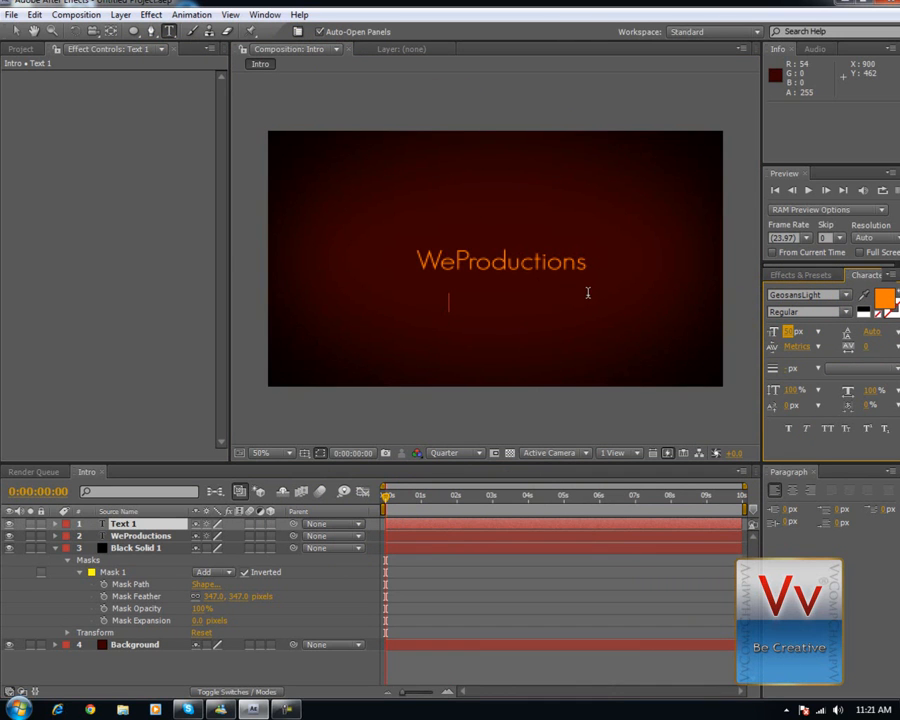
pyautogui.write('Presents')
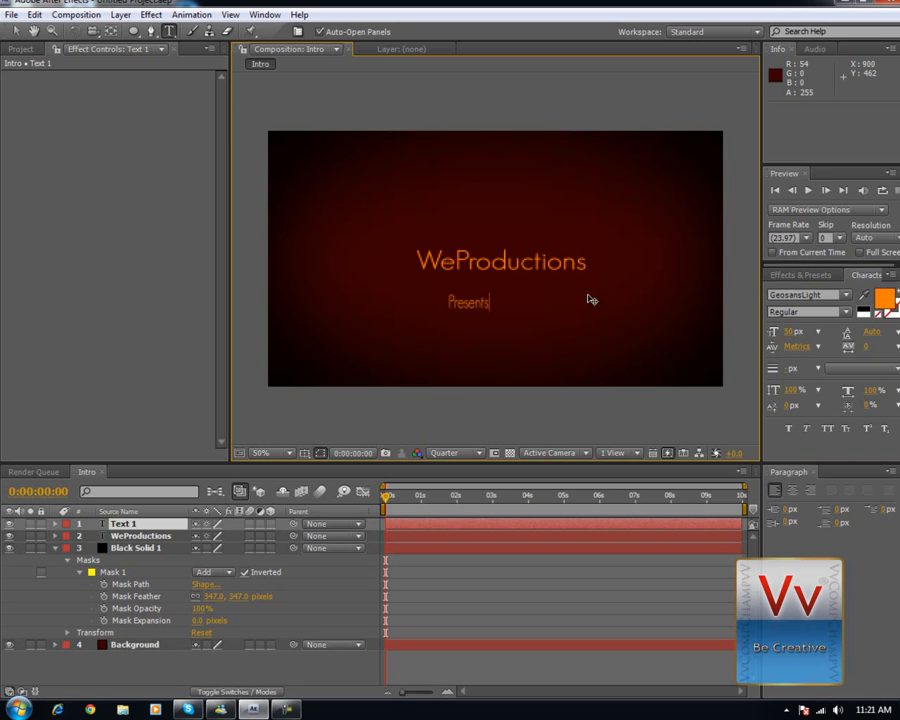
# Move the Presents text directly beneath WeProductions, to position 568, 434, and deselect everything.
pyautogui.click(16, 31)
pyautogui.moveTo(490, 302); pyautogui.dragTo(527, 287)
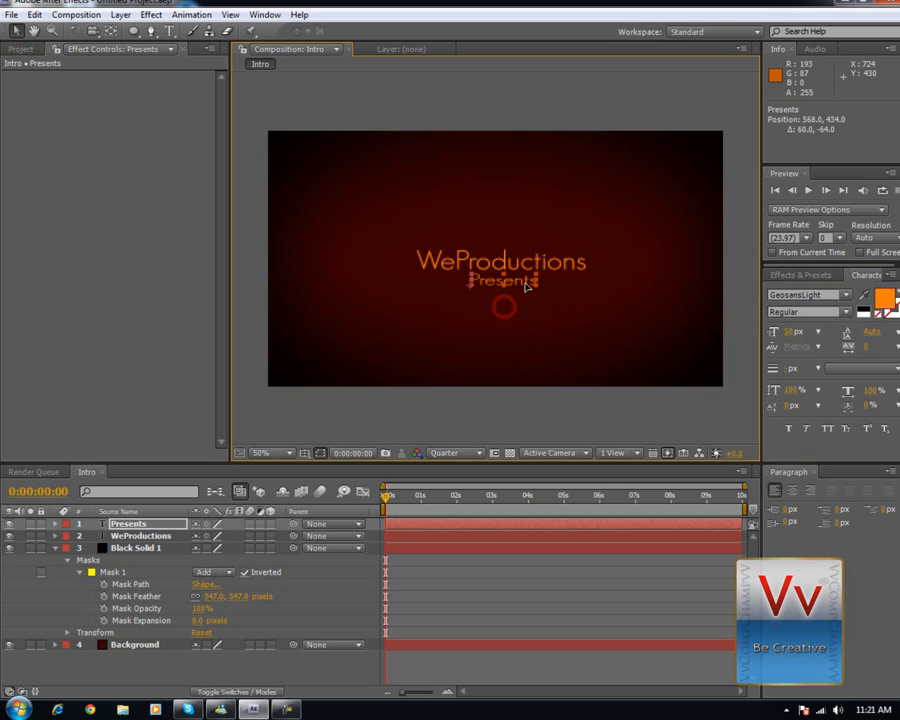
pyautogui.click(595, 308)
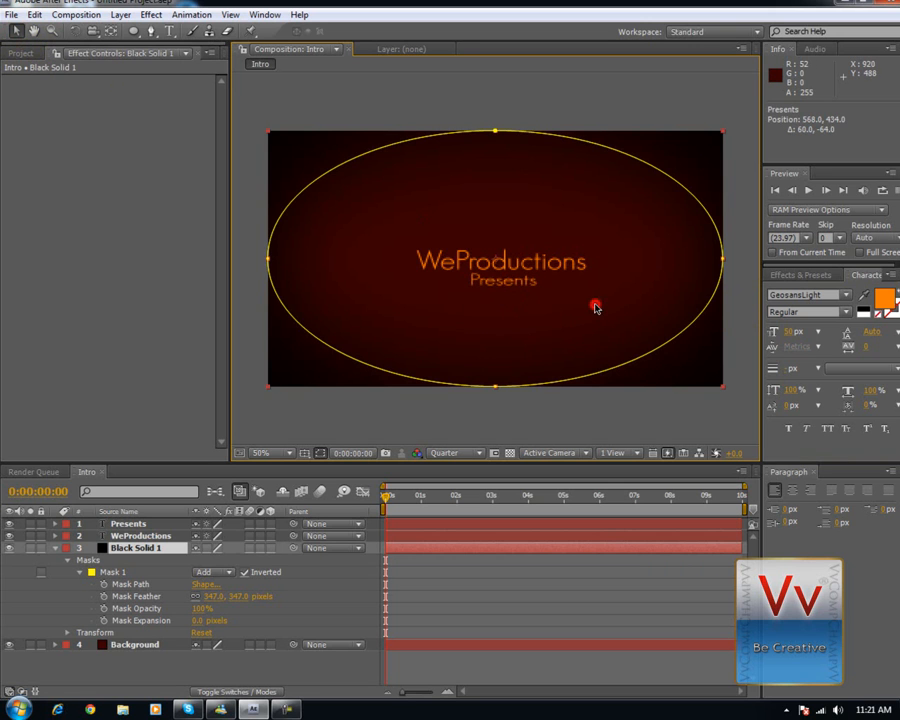
pyautogui.click(610, 400)
# Check the two titles at Full resolution and set the composition preview resolution to Half.
pyautogui.click(447, 455)
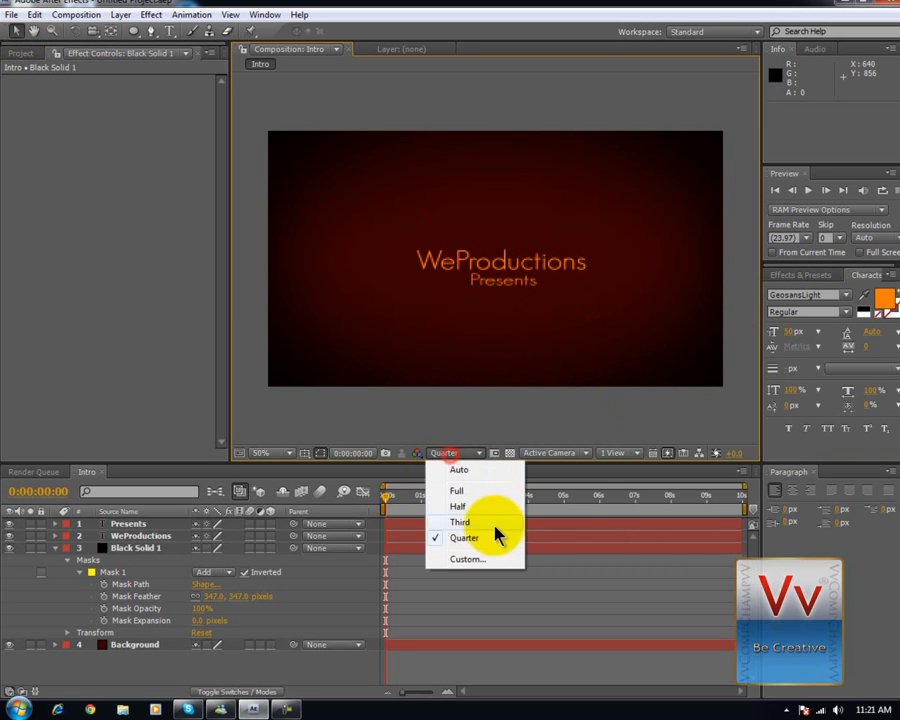
pyautogui.click(503, 490)
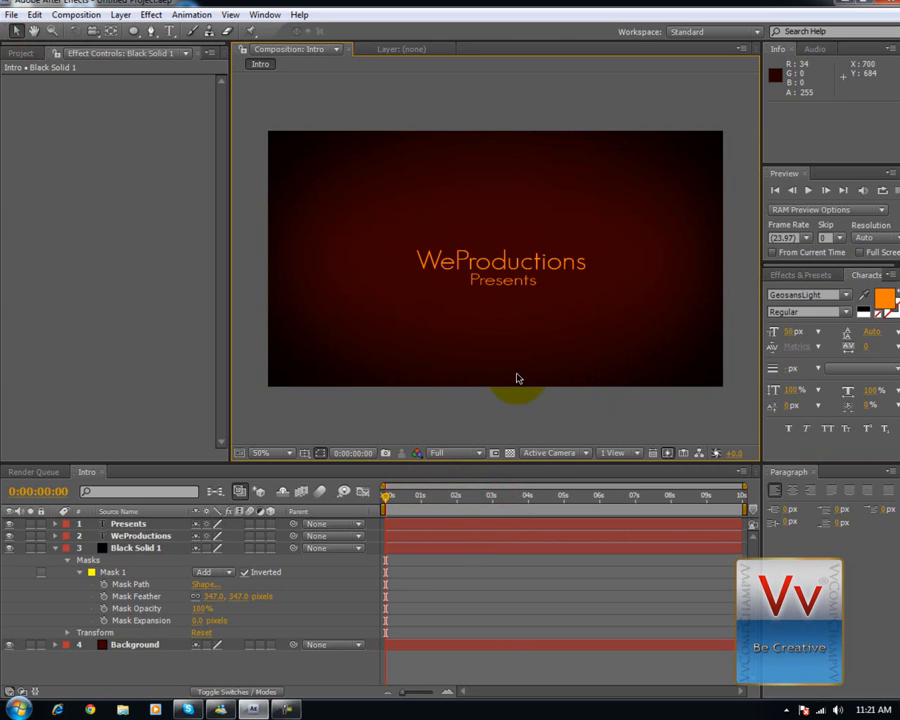
pyautogui.click(475, 455)
pyautogui.click(500, 506)
# Create a 1280 x 720 px orange solid layer named Particles.
pyautogui.click(144, 14)
pyautogui.click(144, 14)
pyautogui.click(118, 14)
pyautogui.moveTo(148, 33)
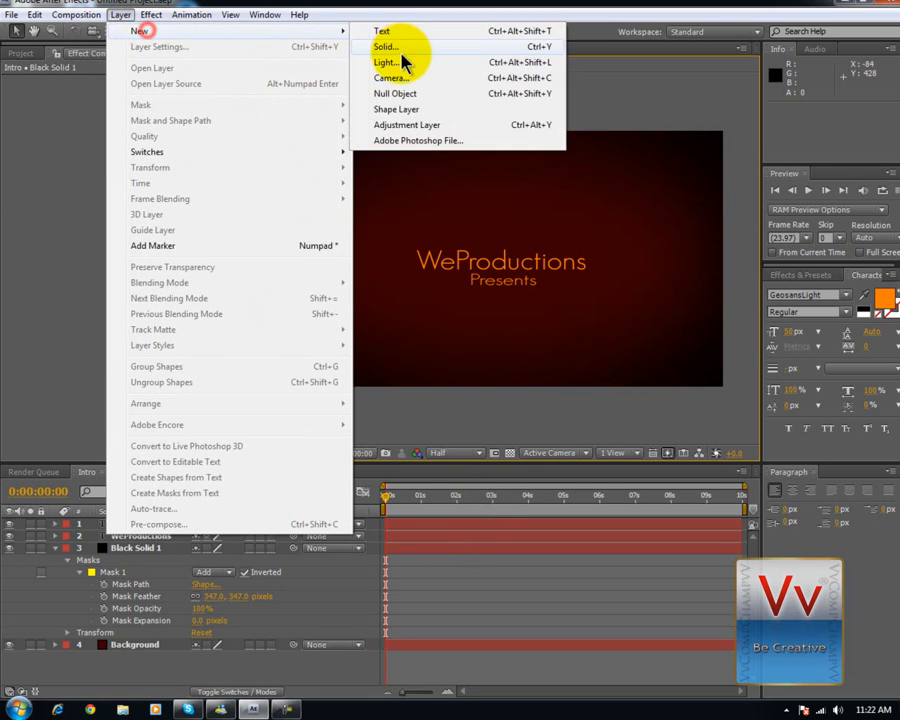
pyautogui.click(395, 47)
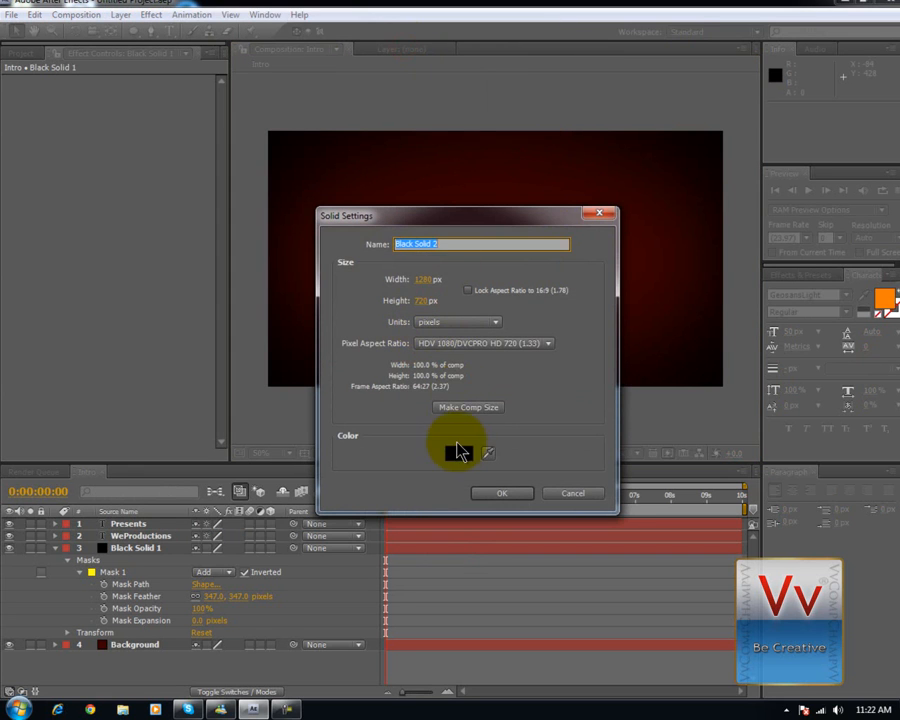
pyautogui.click(459, 453)
pyautogui.click(759, 416)
pyautogui.moveTo(762, 459); pyautogui.dragTo(759, 493)
pyautogui.moveTo(709, 366); pyautogui.dragTo(831, 293)
pyautogui.click(853, 336)
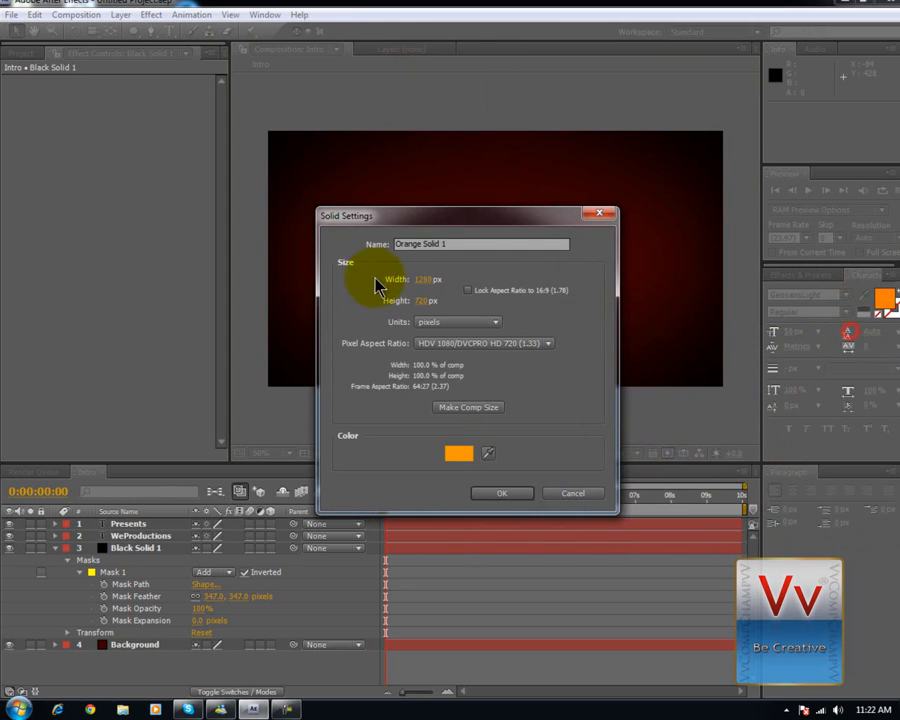
pyautogui.click(505, 241)
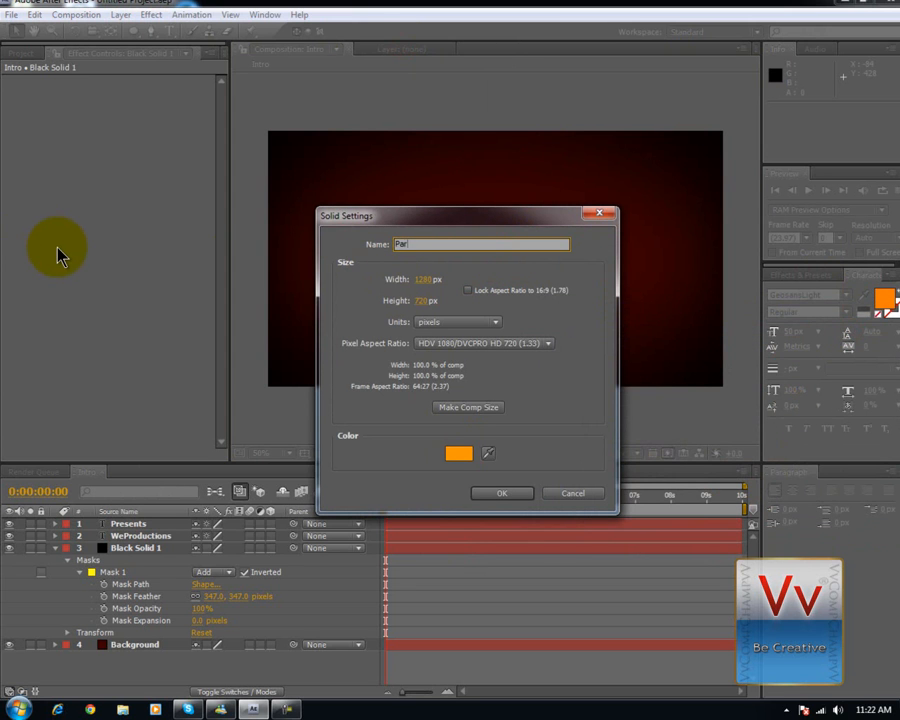
pyautogui.press('Return')
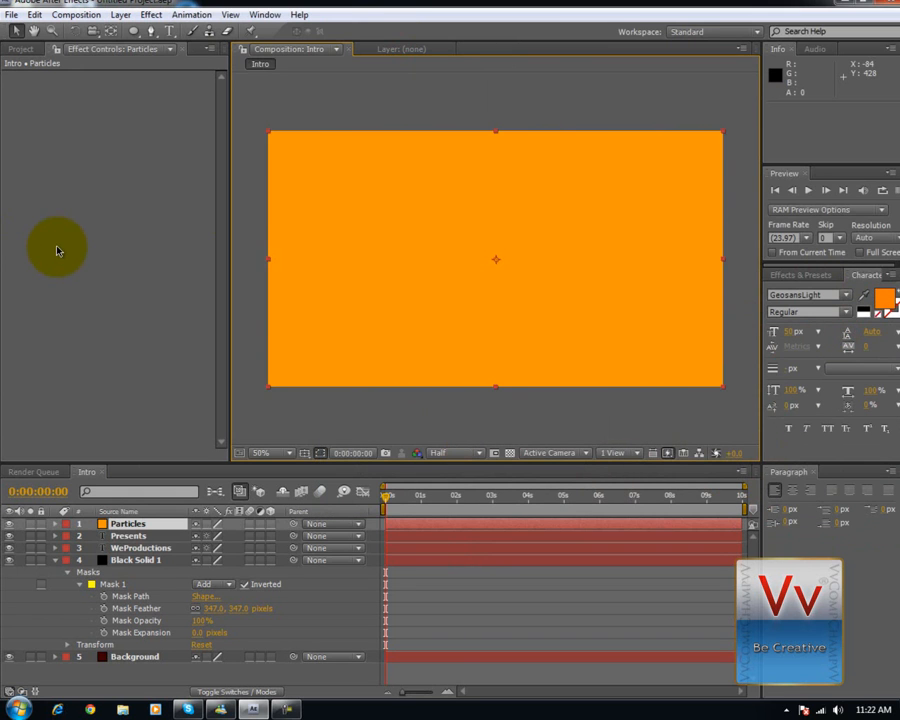
# Apply the CC Particle World effect to the Particles layer, preview its start, and turn the effect's grid off.
pyautogui.click(151, 14)
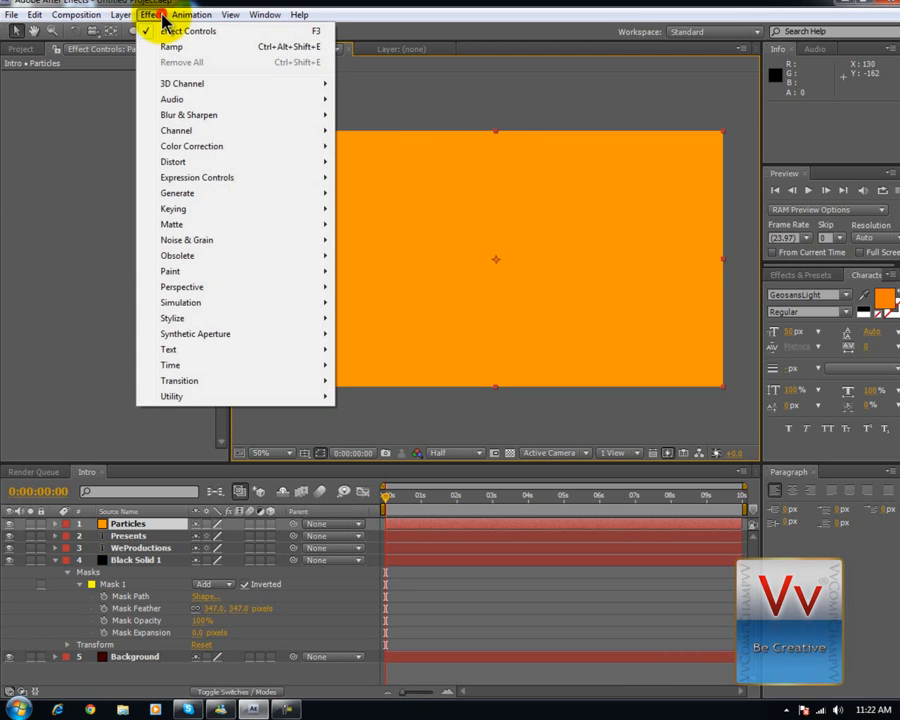
pyautogui.moveTo(251, 301)
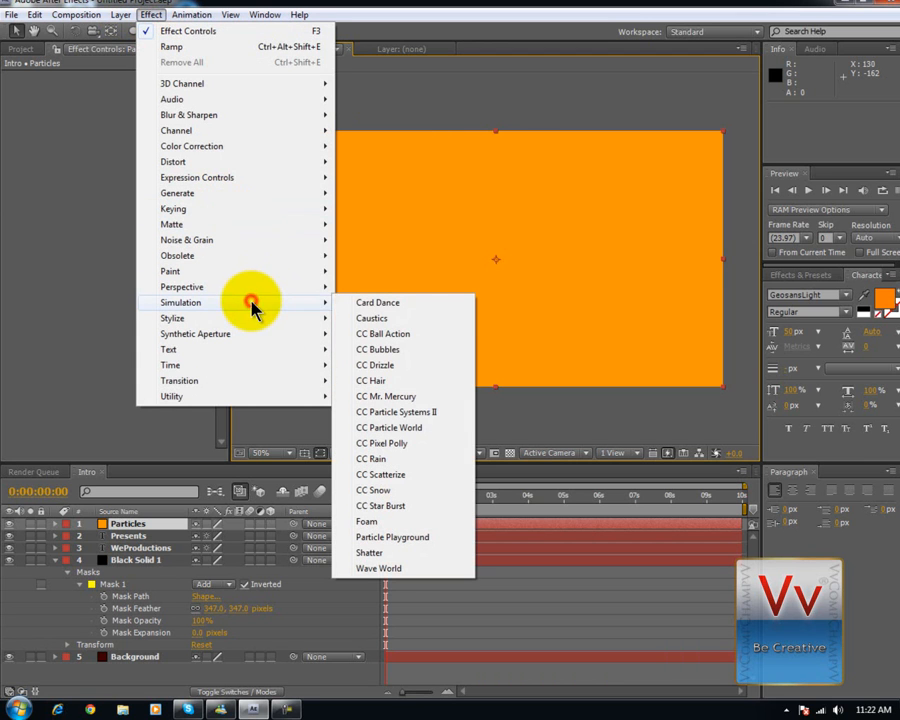
pyautogui.click(443, 428)
pyautogui.moveTo(388, 494)
pyautogui.mouseDown()
pyautogui.moveTo(458, 494)
pyautogui.moveTo(376, 492)
pyautogui.mouseUp()
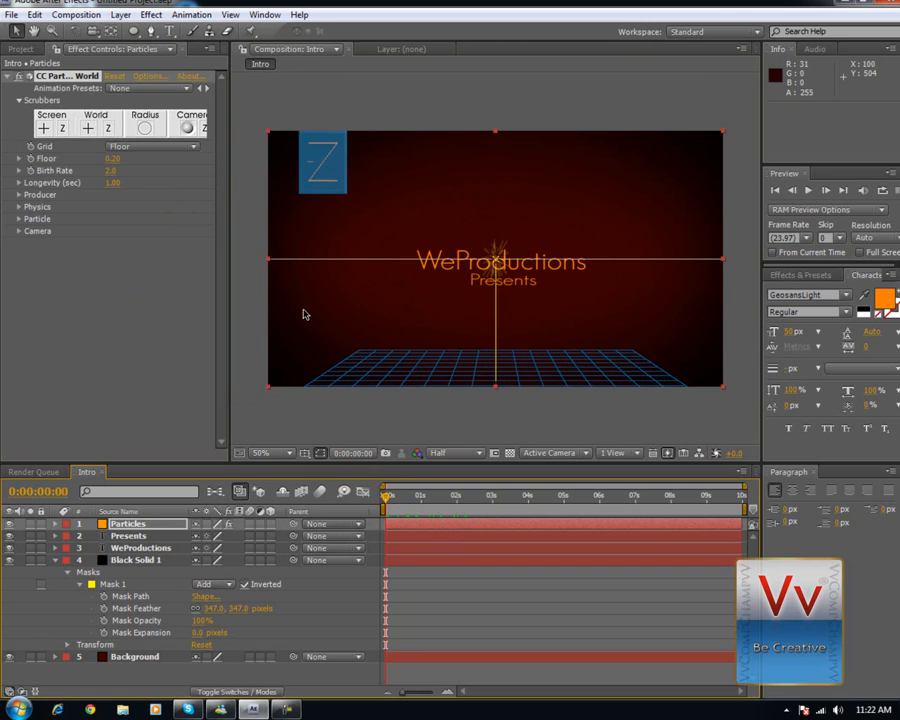
pyautogui.click(148, 148)
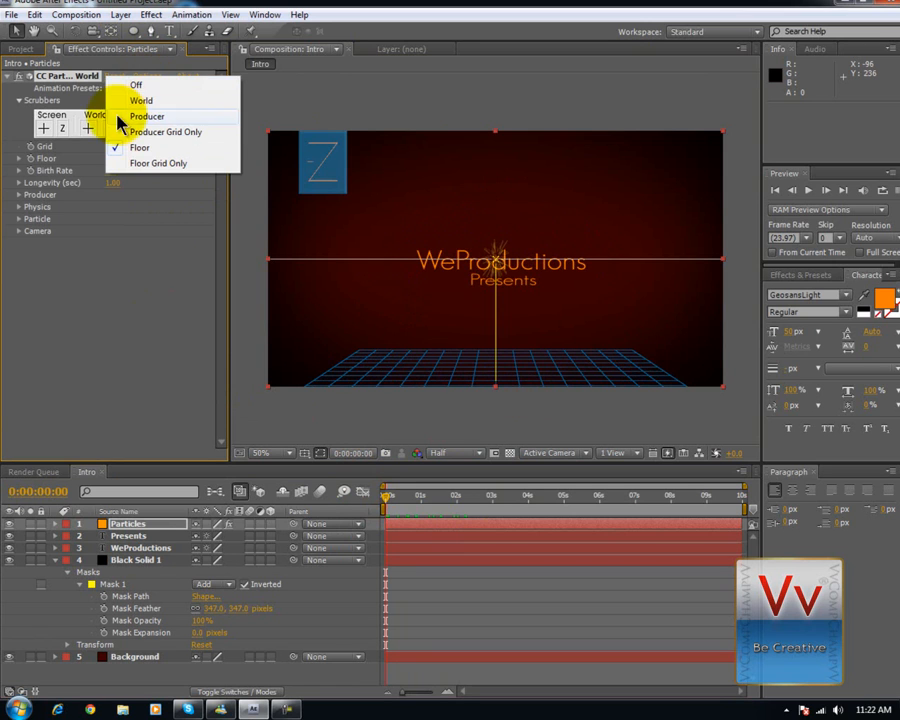
pyautogui.click(46, 144)
pyautogui.click(148, 148)
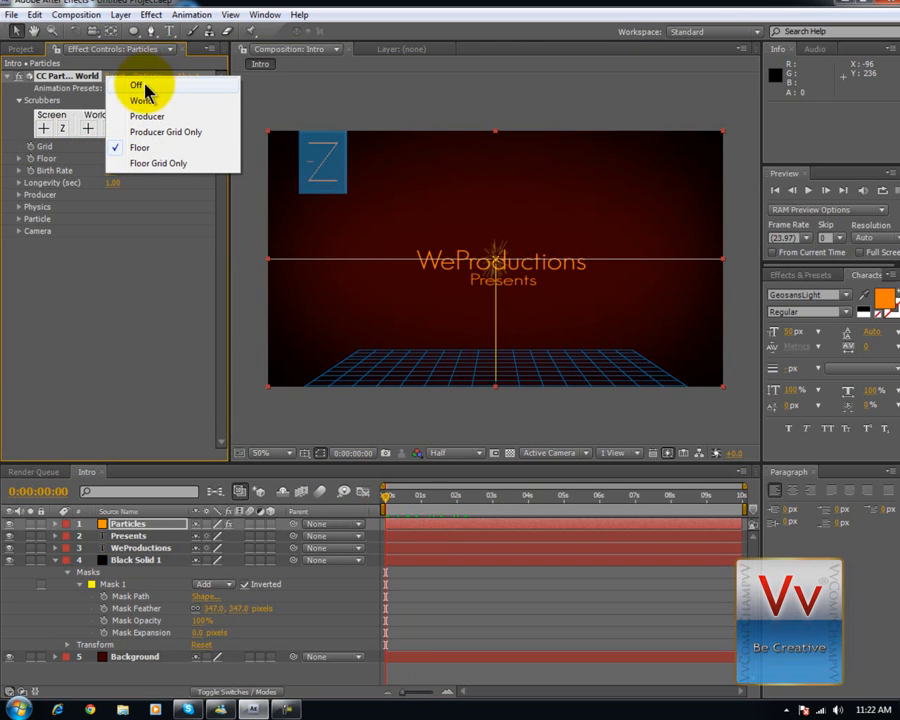
pyautogui.click(145, 86)
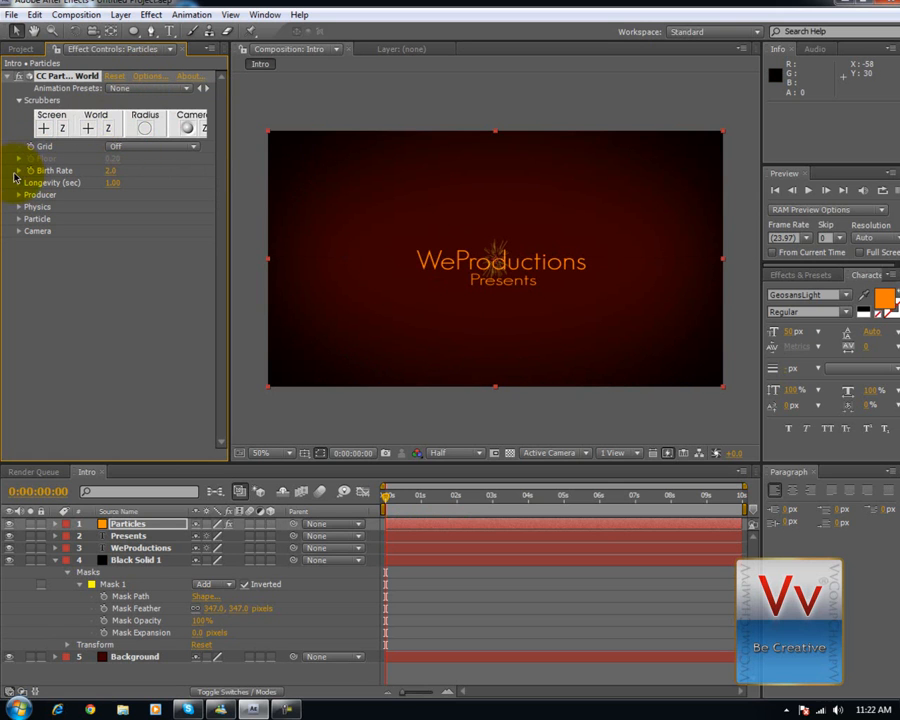
# Set the particle Birth Rate to 5.2, and in the physics settings set Velocity to 0.65 and Gravity to 0.43.
pyautogui.moveTo(115, 170); pyautogui.dragTo(60, 141)
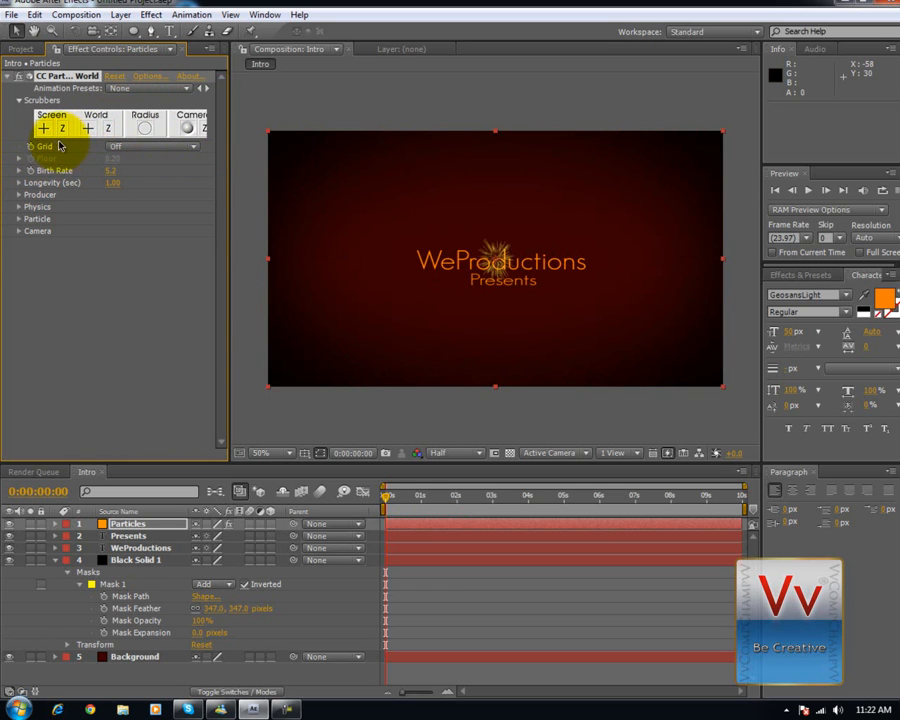
pyautogui.click(19, 207)
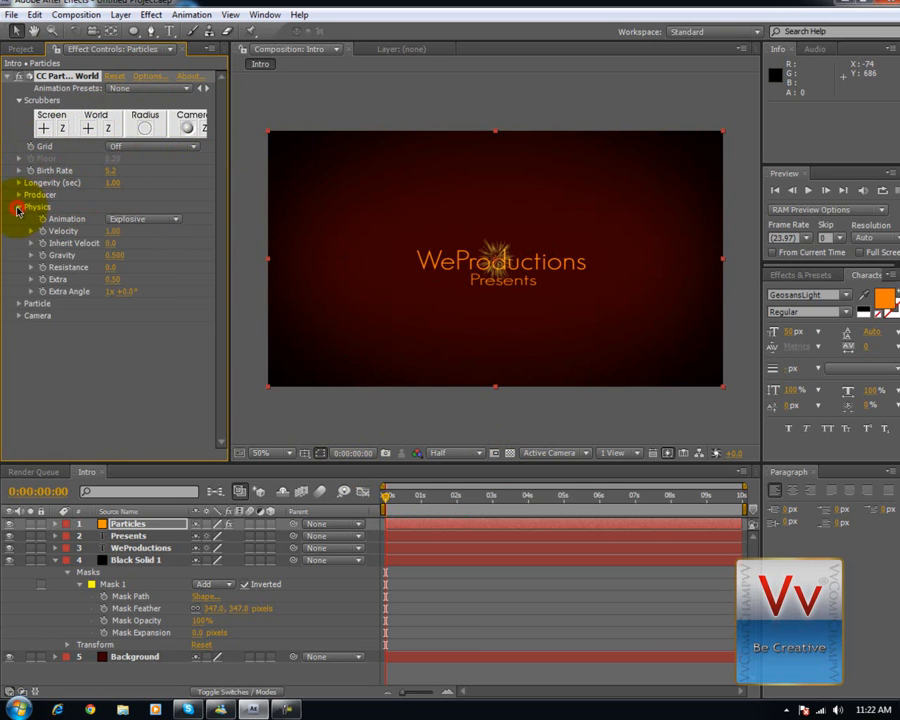
pyautogui.click(112, 231)
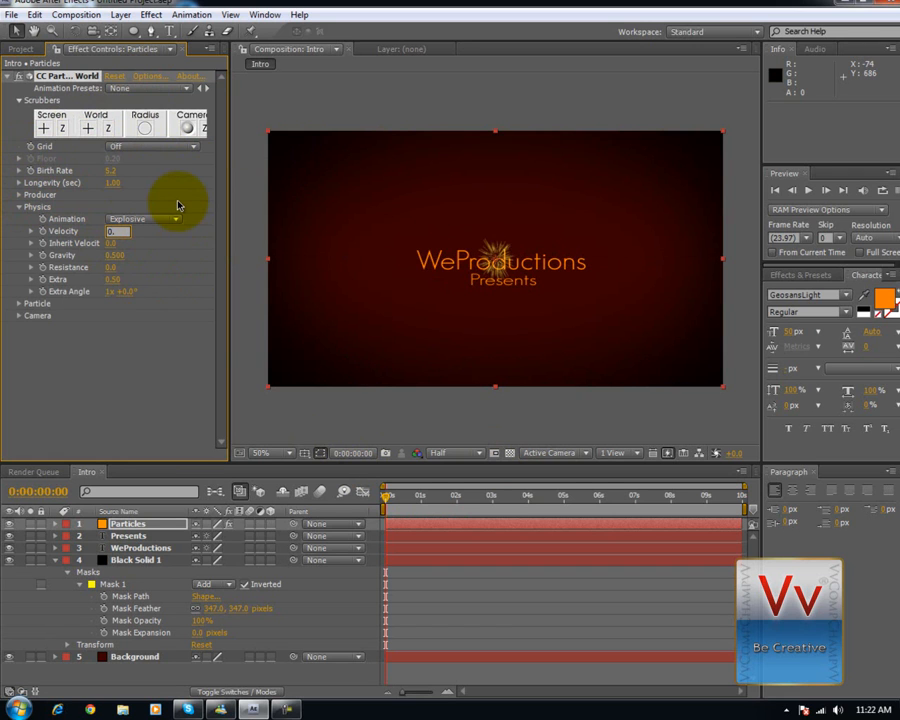
pyautogui.write('0.65')
pyautogui.click(117, 256)
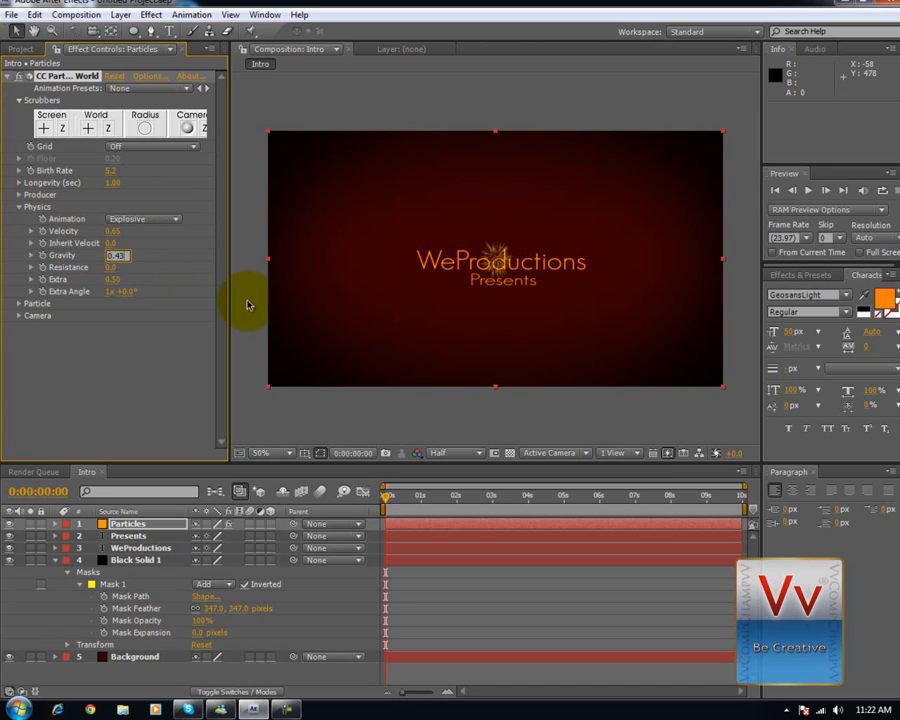
pyautogui.click(144, 392)
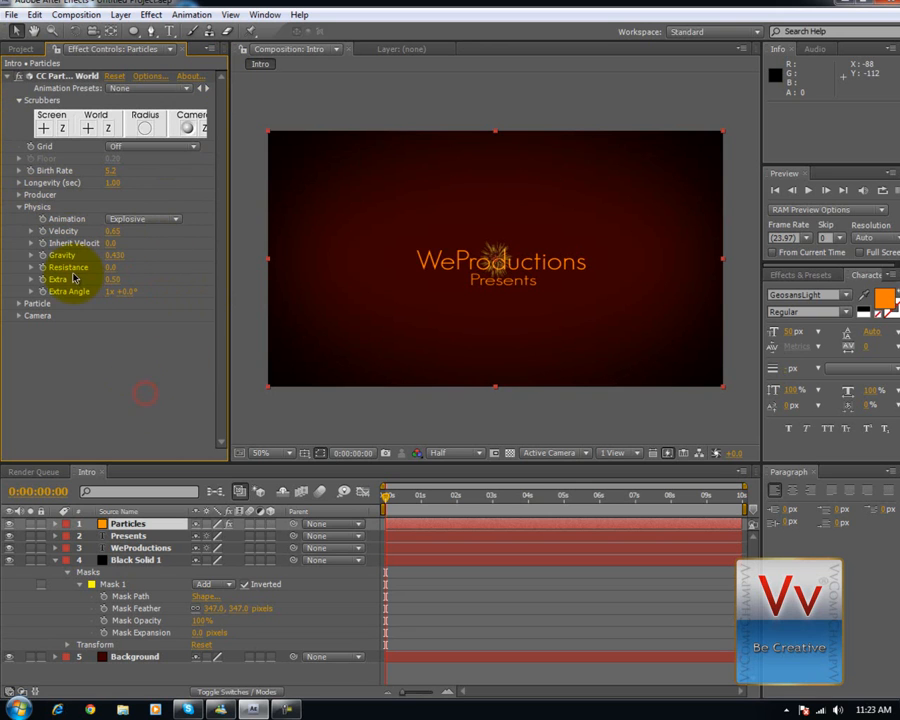
# Change the Particle Type to Lens Convex, scrub through the animation and return the playhead to the start.
pyautogui.click(19, 303)
pyautogui.scroll(-1, 44, 291)
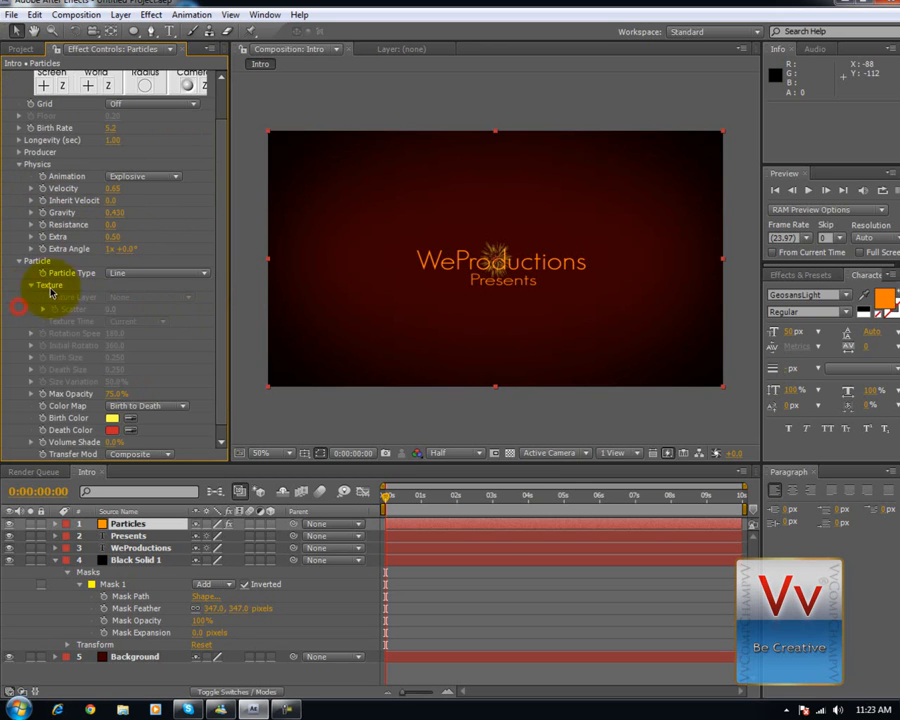
pyautogui.click(110, 275)
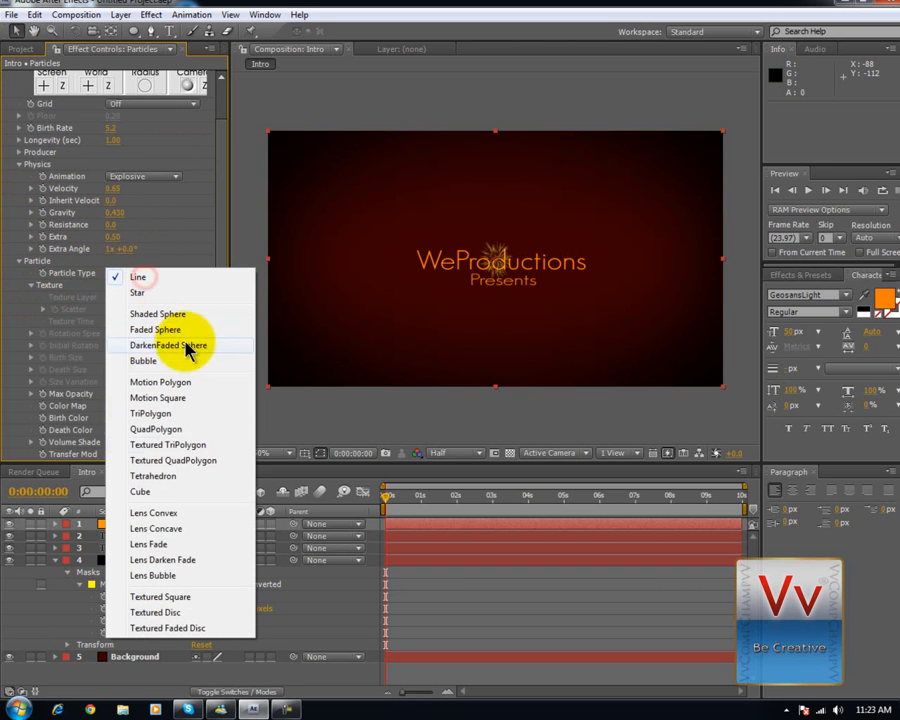
pyautogui.click(208, 513)
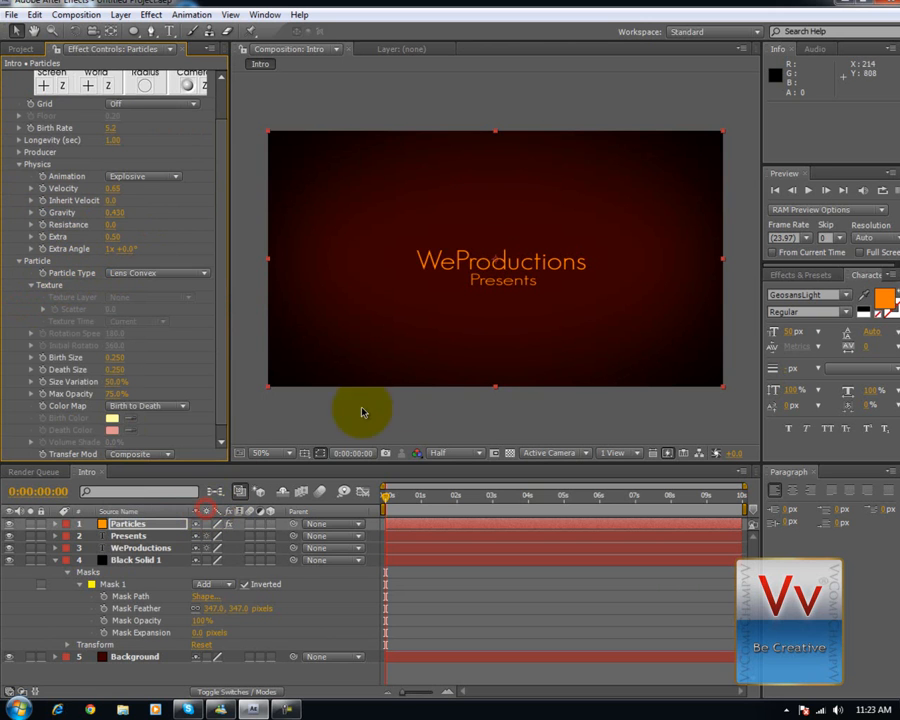
pyautogui.moveTo(386, 502); pyautogui.dragTo(343, 484)
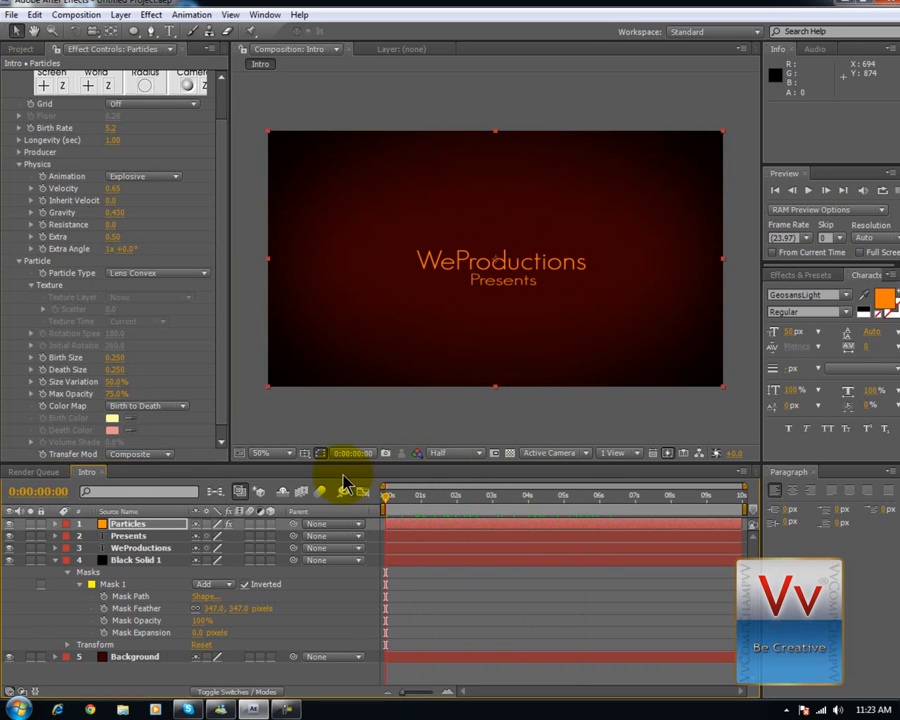
pyautogui.click(137, 180)
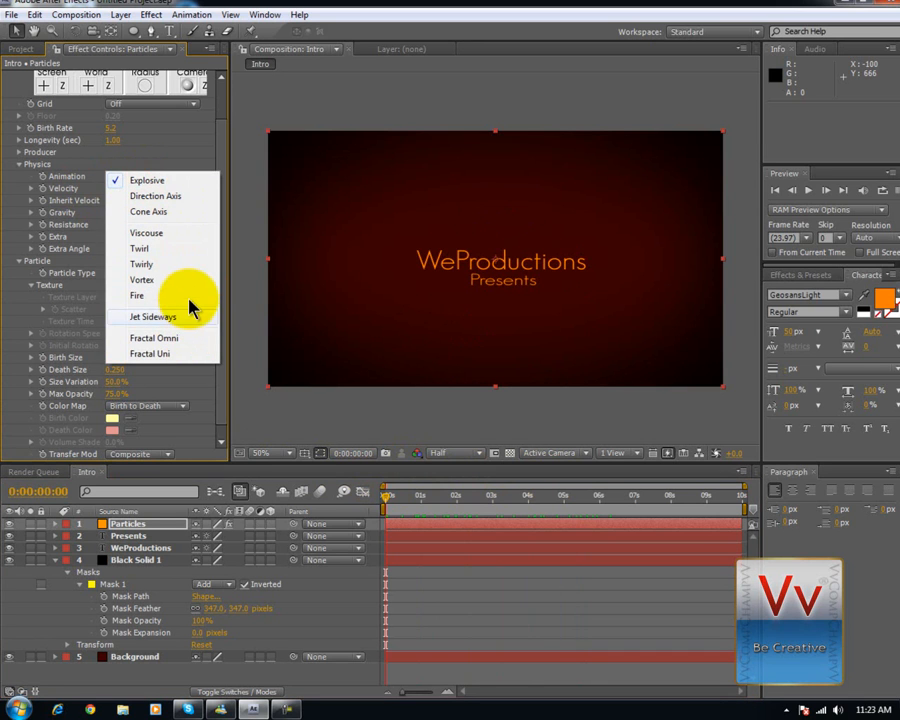
pyautogui.click(2, 195)
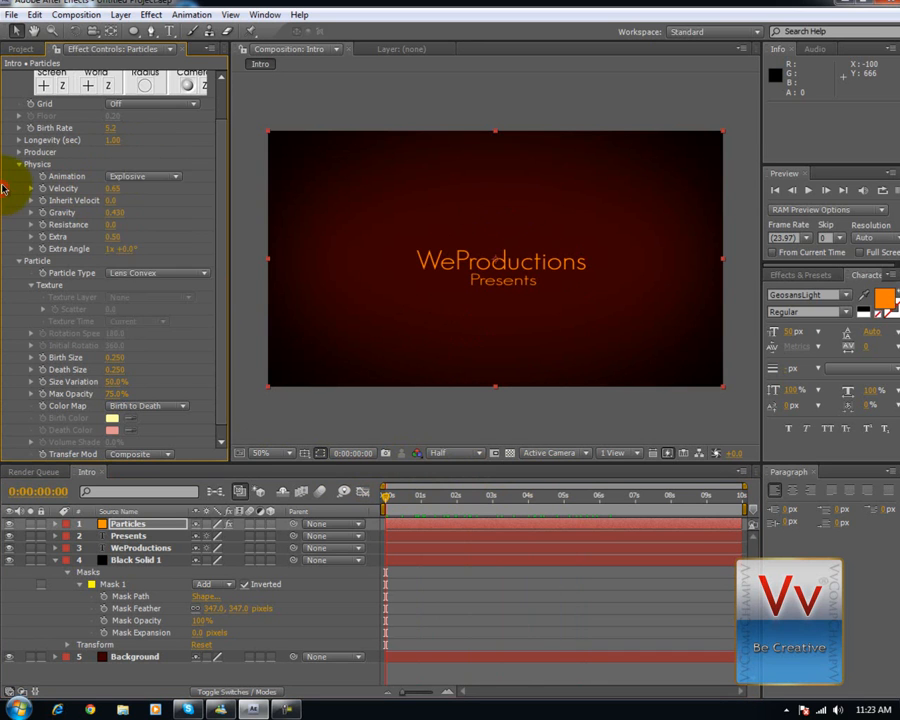
pyautogui.scroll(2, 100, 200)
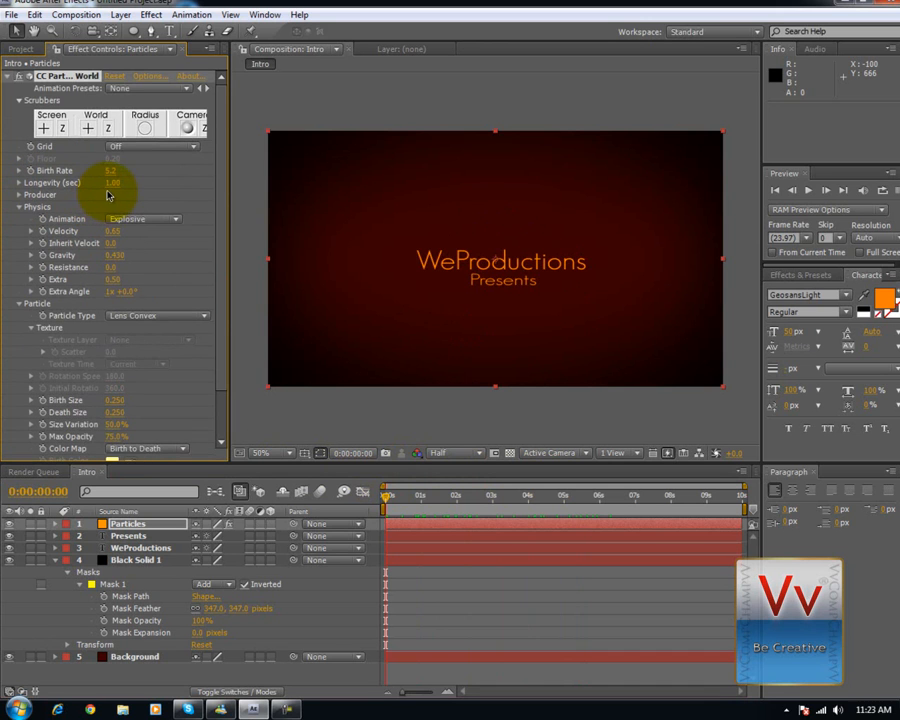
pyautogui.scroll(-1, 100, 200)
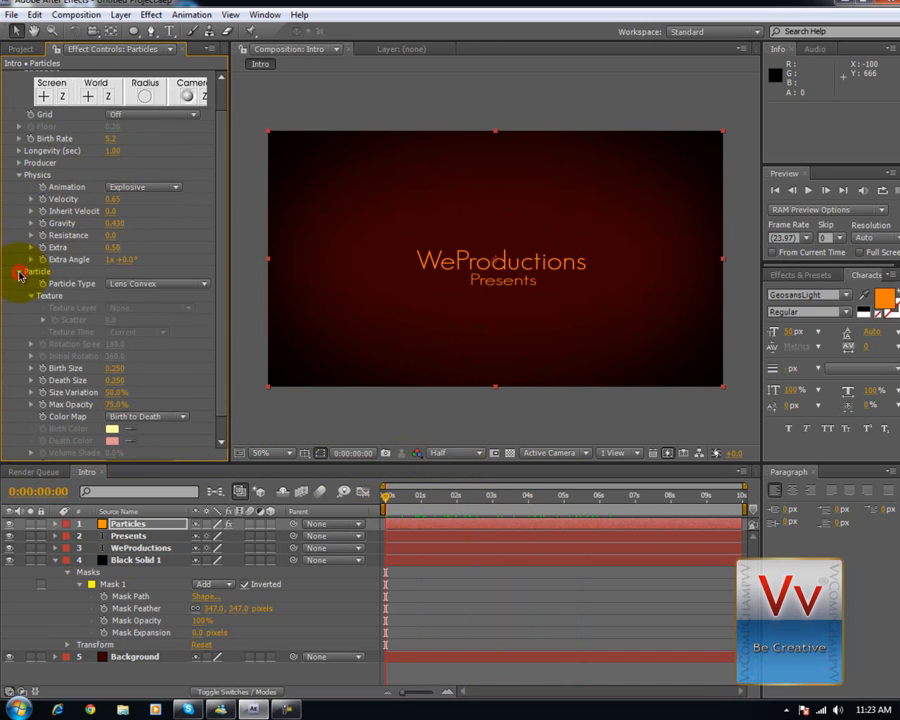
# With the playhead at 0:00:01:03, set the Producer's Radius X to 1.0, Radius Y to 0.6 and Radius Z to 0.9.
pyautogui.click(23, 286)
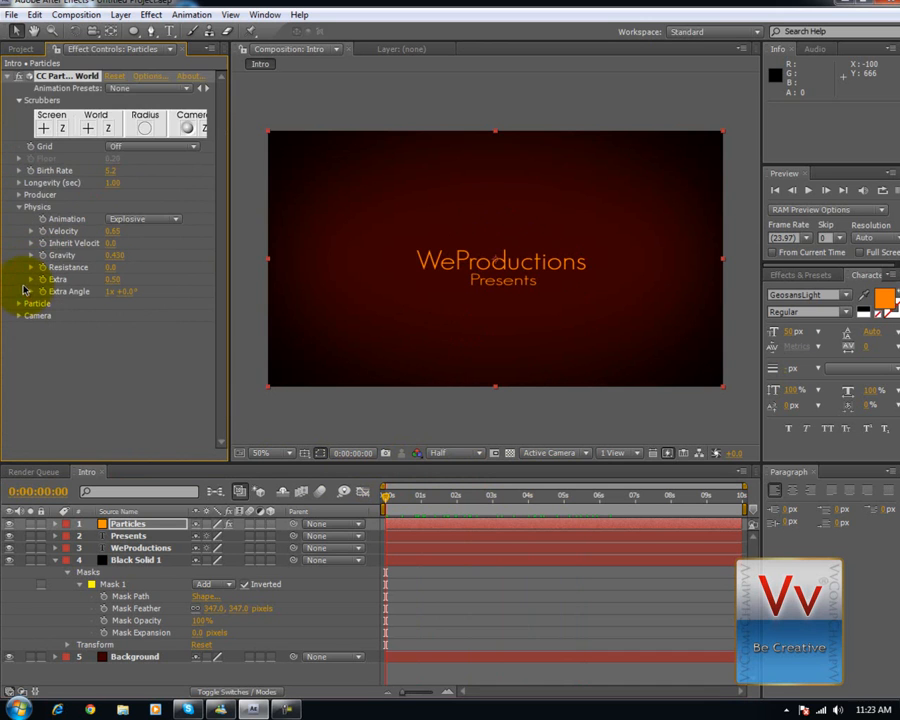
pyautogui.click(18, 206)
pyautogui.click(18, 196)
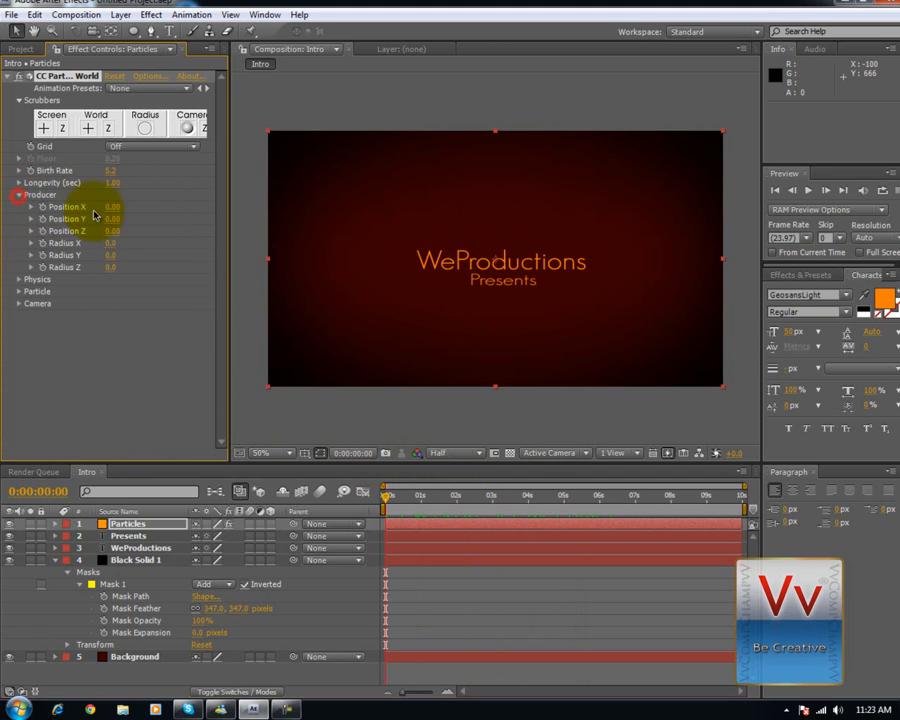
pyautogui.moveTo(389, 503); pyautogui.dragTo(428, 500)
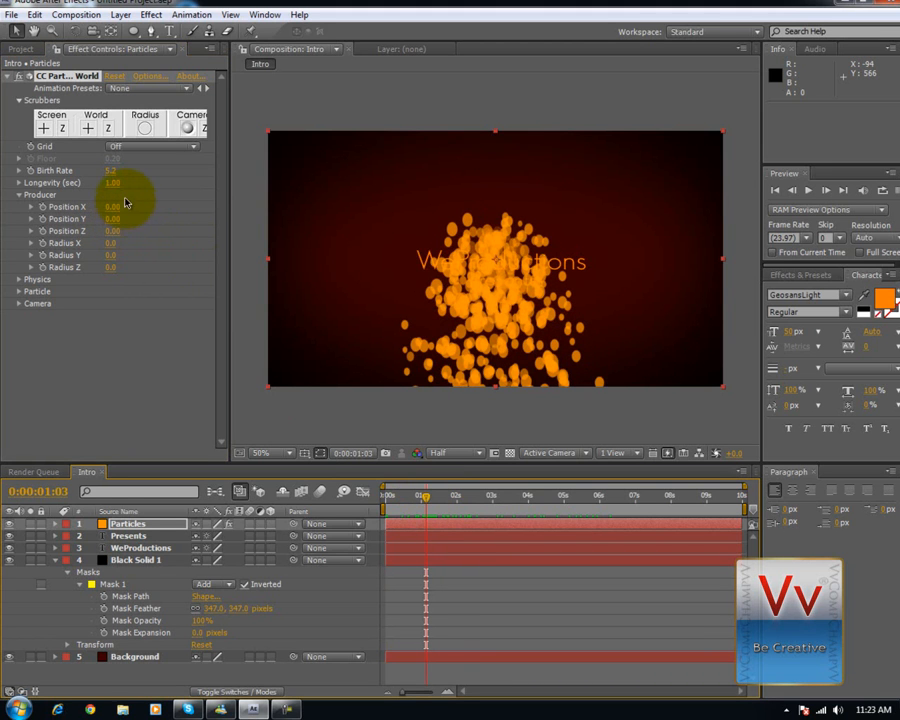
pyautogui.moveTo(108, 256)
pyautogui.mouseDown()
pyautogui.moveTo(144, 251)
pyautogui.moveTo(118, 267)
pyautogui.mouseUp()
pyautogui.moveTo(168, 268); pyautogui.dragTo(174, 271)
pyautogui.moveTo(110, 250); pyautogui.dragTo(184, 252)
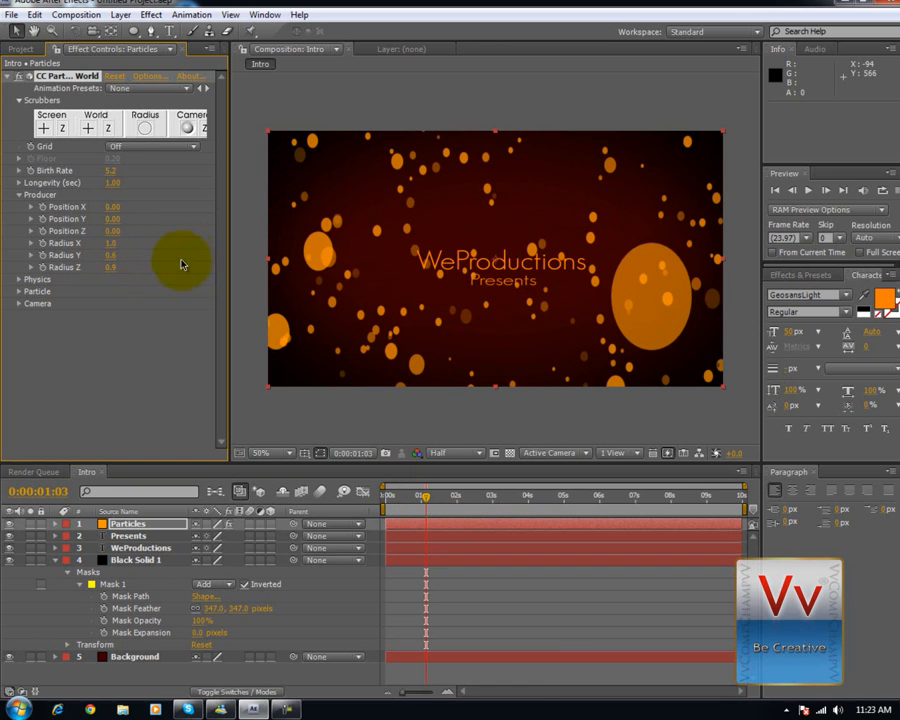
# Set the particle Birth Rate to 1.0 and scrub the animation, leaving the playhead at 0:00:00:20.
pyautogui.moveTo(105, 173); pyautogui.dragTo(75, 183)
pyautogui.click(114, 171)
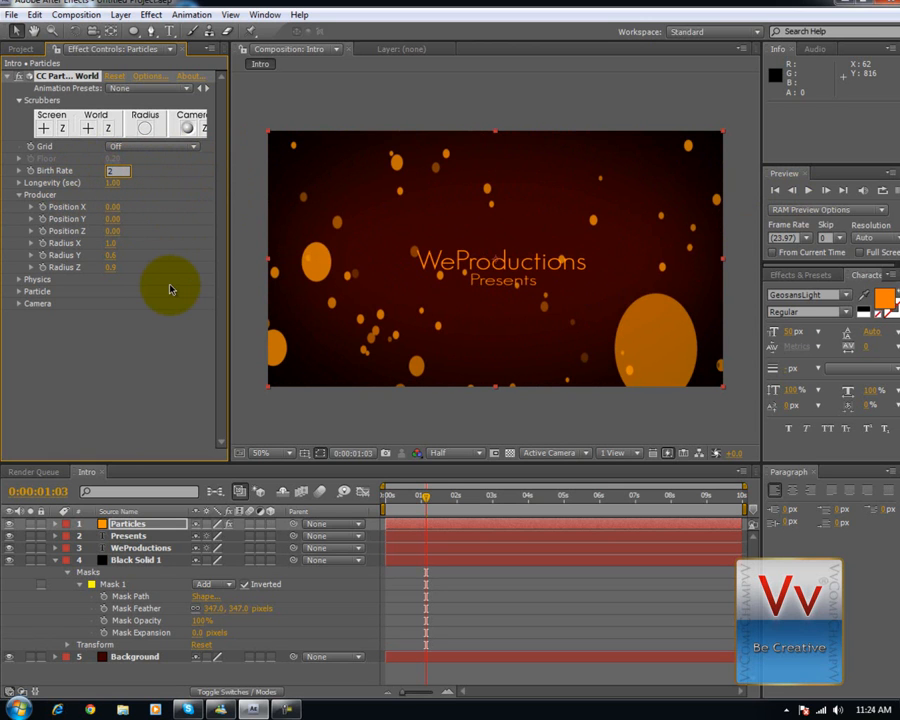
pyautogui.write('1')
pyautogui.press('Return')
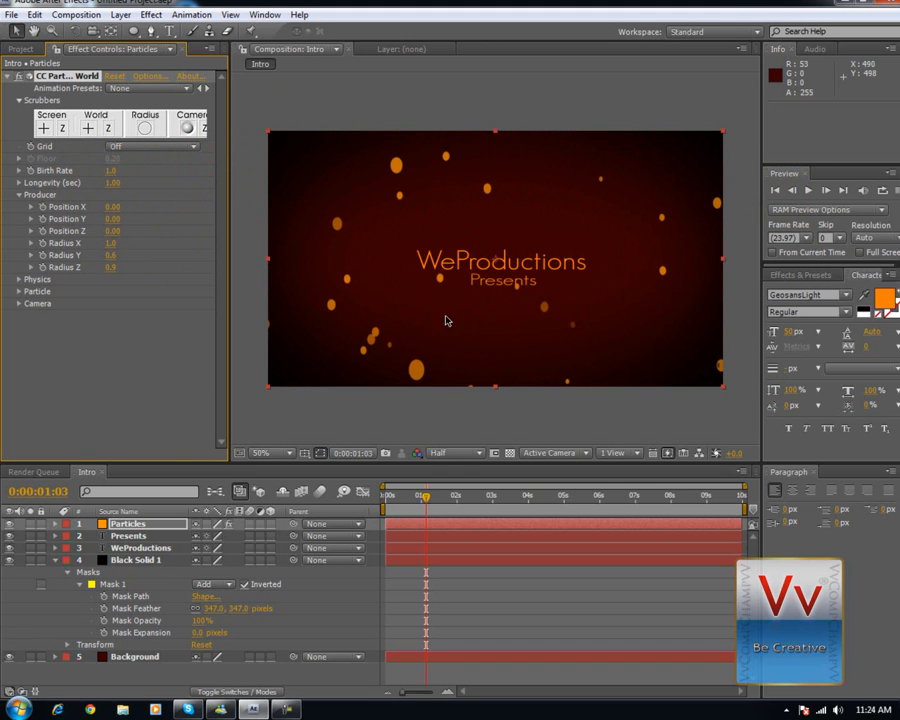
pyautogui.moveTo(424, 495)
pyautogui.mouseDown()
pyautogui.moveTo(524, 511)
pyautogui.moveTo(676, 517)
pyautogui.moveTo(444, 497)
pyautogui.moveTo(560, 485)
pyautogui.moveTo(546, 500)
pyautogui.moveTo(418, 497)
pyautogui.mouseUp()
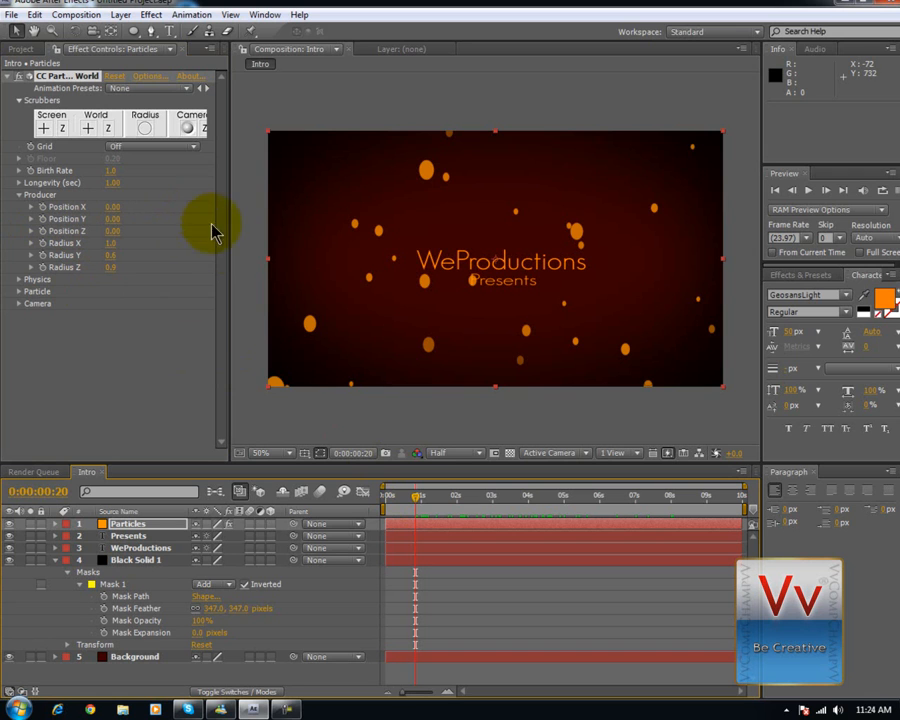
pyautogui.click(148, 16)
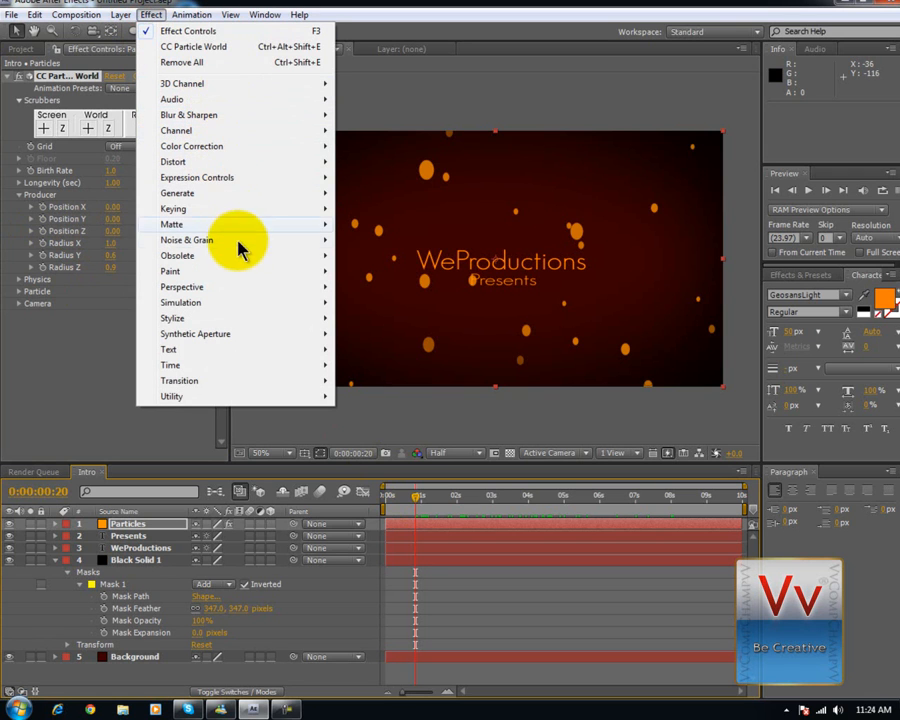
pyautogui.moveTo(237, 256)
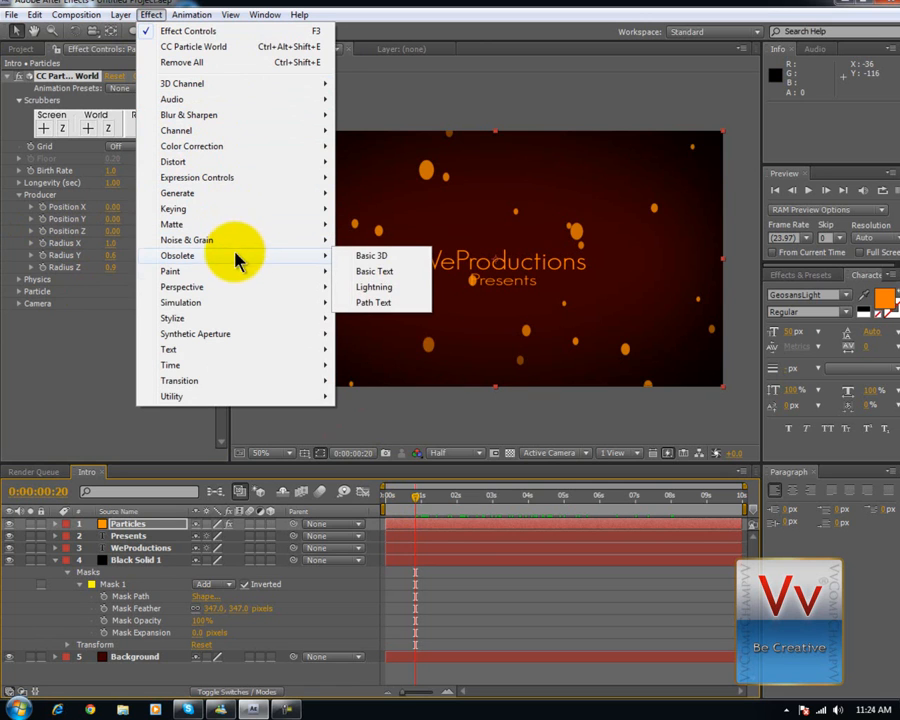
pyautogui.click(240, 302)
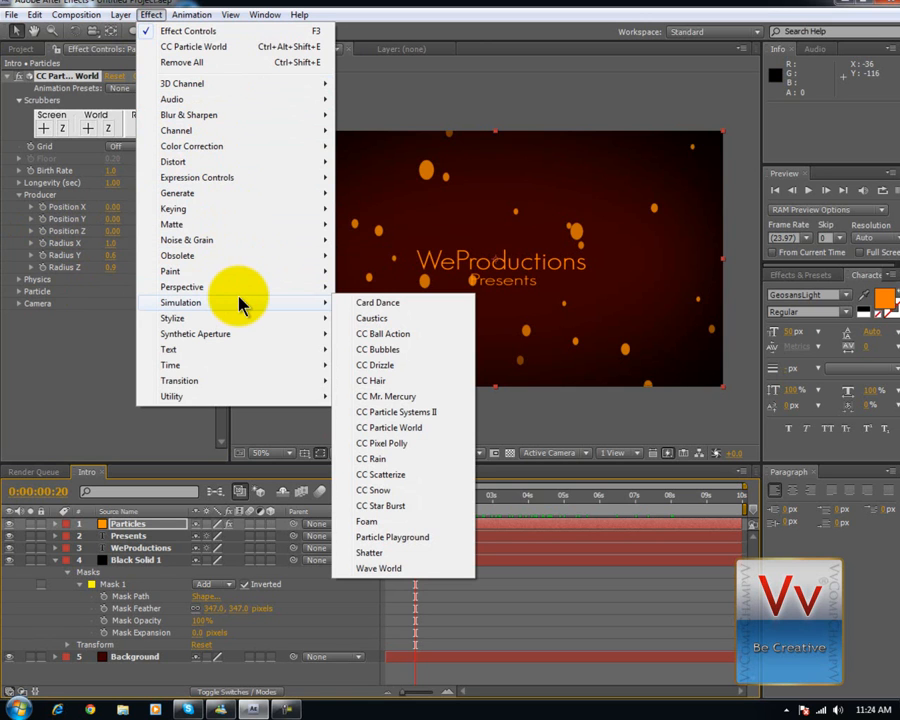
pyautogui.click(222, 197)
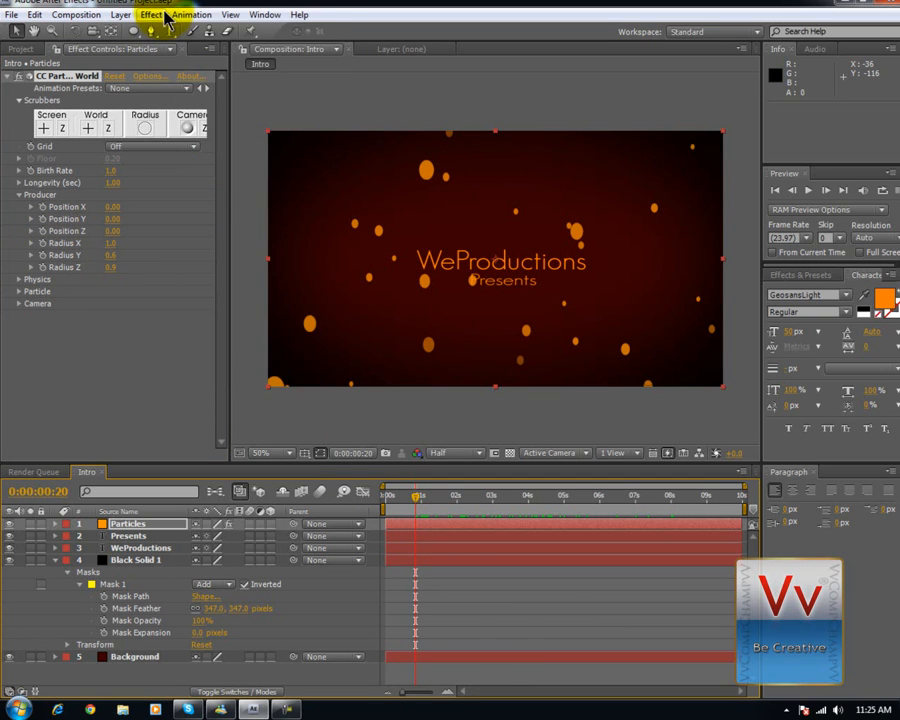
# Apply the Glow effect to the Particles layer and set its Glow Radius to 18.0.
pyautogui.click(151, 14)
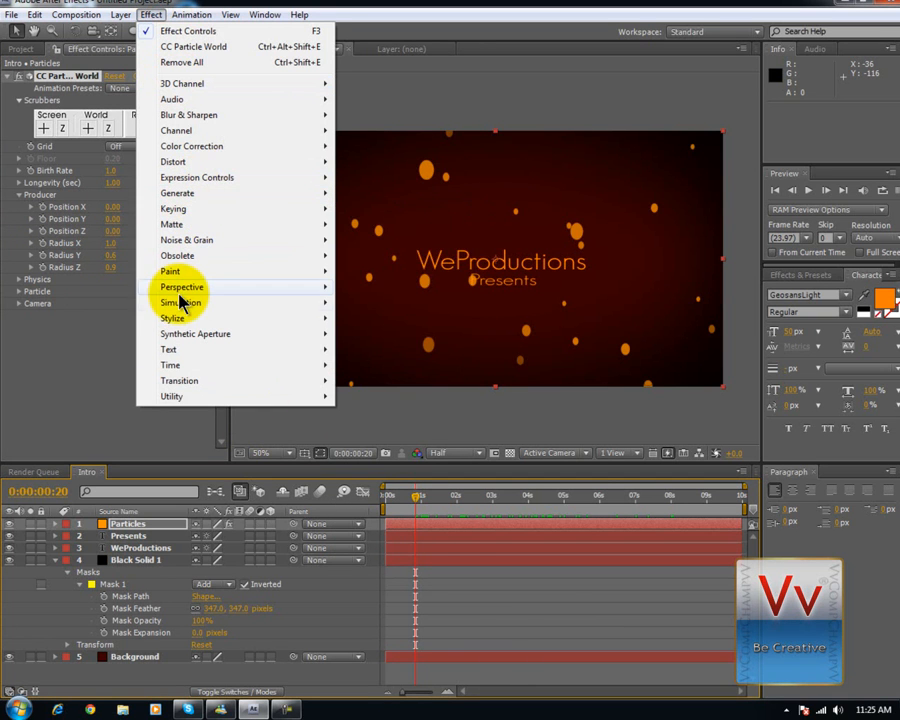
pyautogui.moveTo(195, 317)
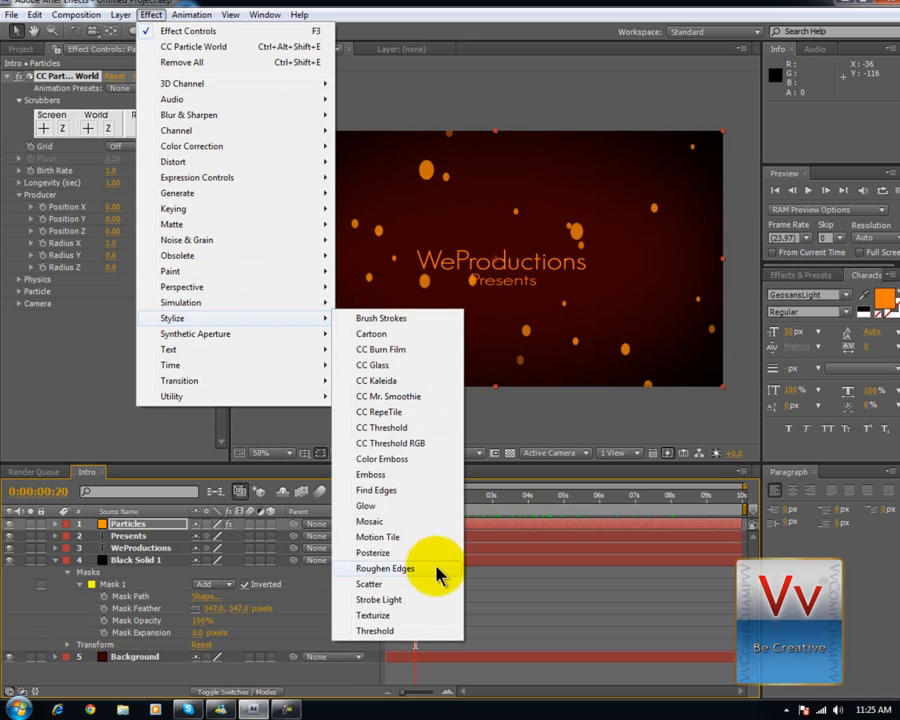
pyautogui.click(397, 508)
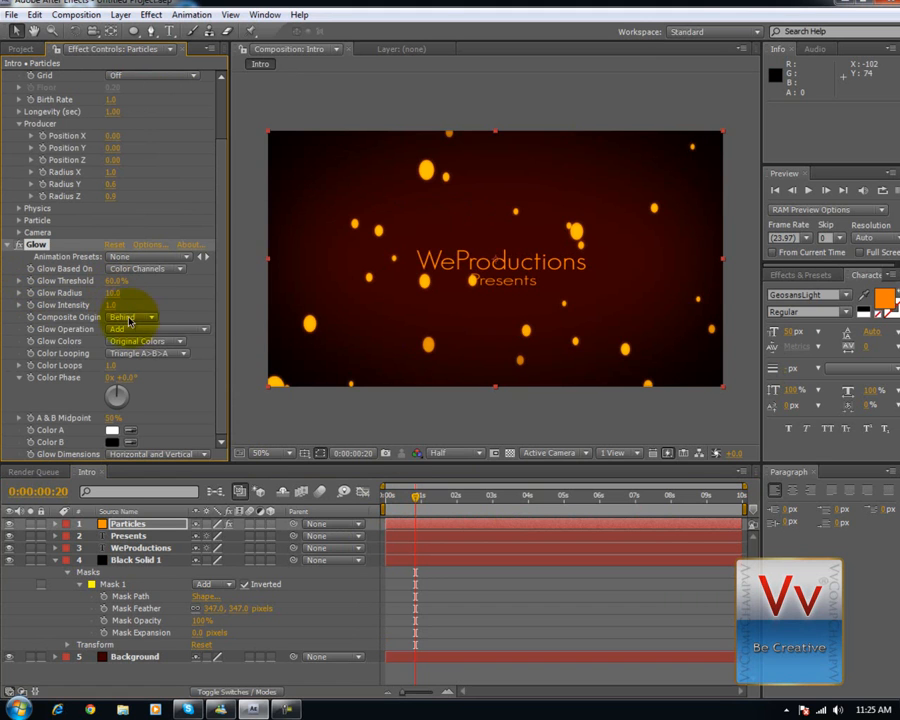
pyautogui.moveTo(118, 292)
pyautogui.mouseDown()
pyautogui.moveTo(207, 295)
pyautogui.moveTo(121, 294)
pyautogui.mouseUp()
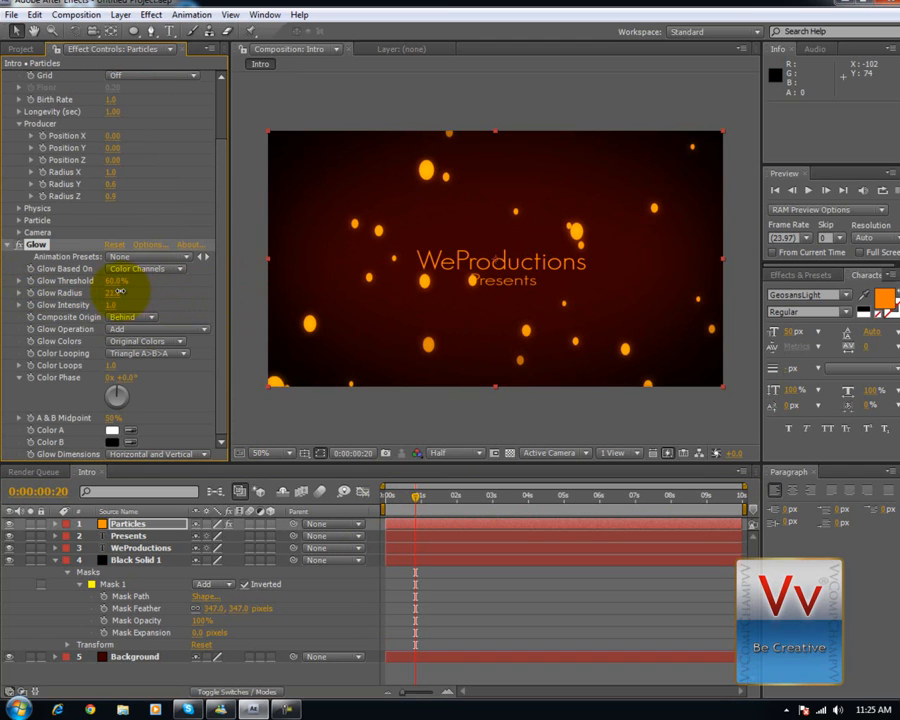
pyautogui.click(118, 292)
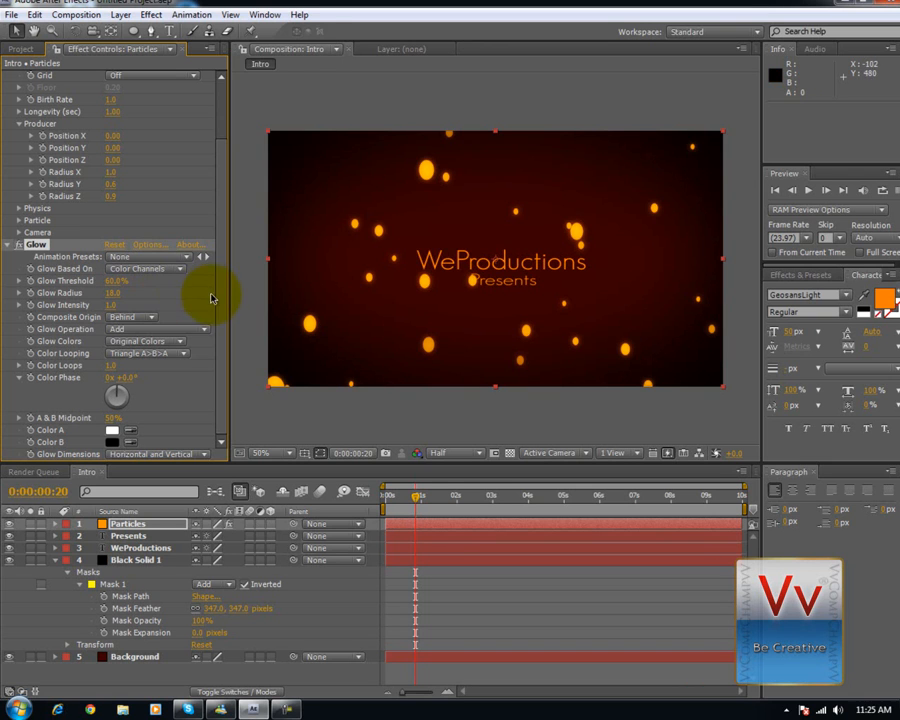
# Add a Lens Blur effect to the Particles layer and set its Iris Radius to 27.0.
pyautogui.click(151, 15)
pyautogui.moveTo(211, 115)
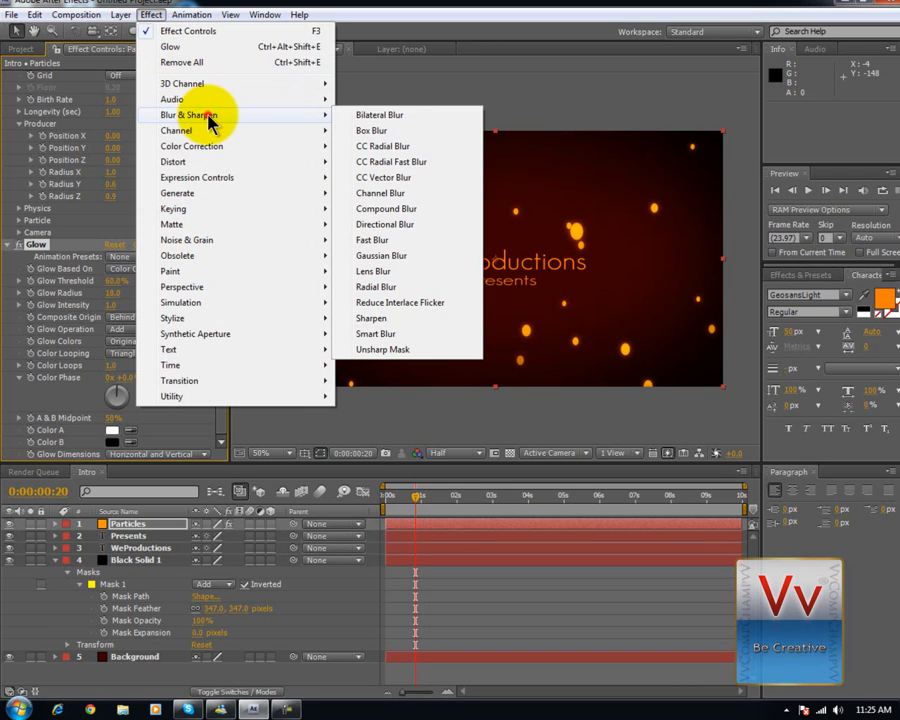
pyautogui.click(408, 271)
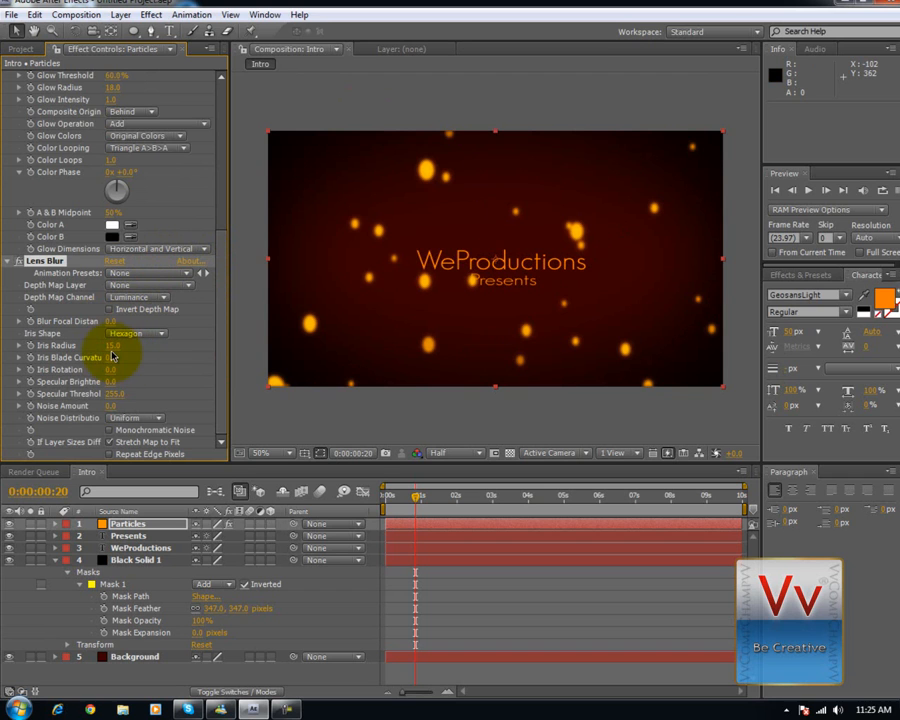
pyautogui.moveTo(125, 344); pyautogui.dragTo(143, 341)
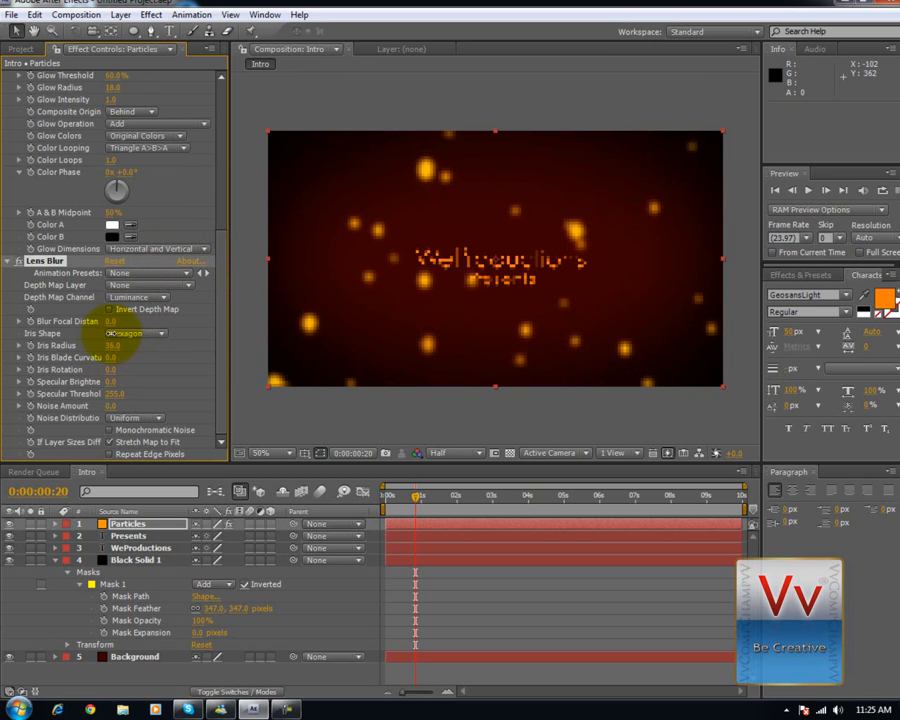
pyautogui.moveTo(102, 331); pyautogui.dragTo(58, 303)
# Set the preview resolution to Quarter and scrub the animation, leaving the playhead at 0:00:00:08.
pyautogui.click(546, 399)
pyautogui.moveTo(416, 494)
pyautogui.mouseDown()
pyautogui.moveTo(538, 488)
pyautogui.moveTo(410, 474)
pyautogui.mouseUp()
pyautogui.click(456, 454)
pyautogui.click(462, 534)
pyautogui.moveTo(414, 500); pyautogui.dragTo(398, 480)
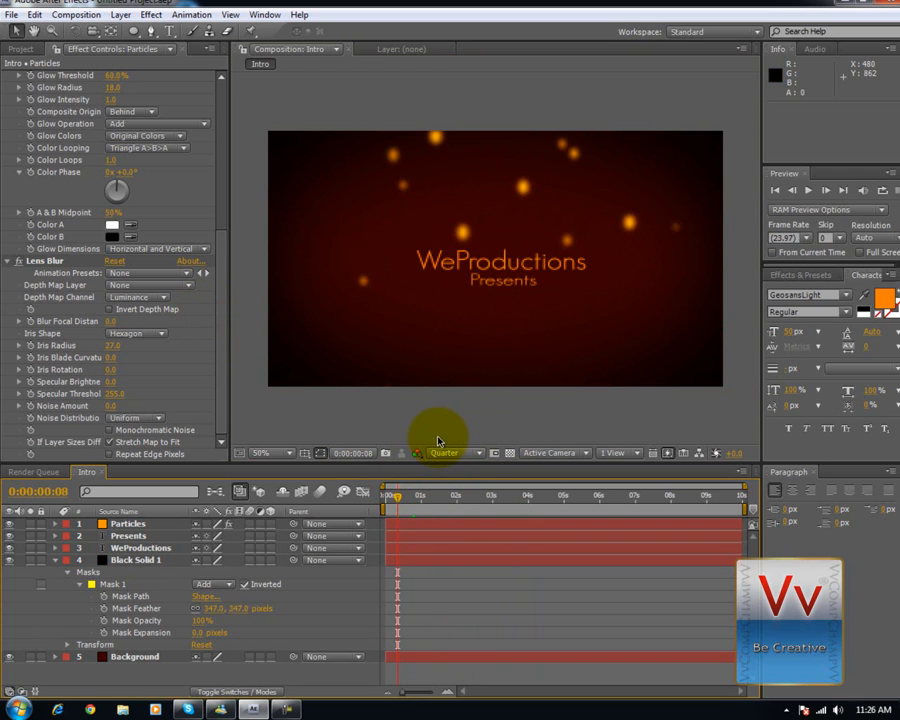
# Create a new camera layer named Camera 1 with the 50mm preset and dismiss the system notification.
pyautogui.click(122, 14)
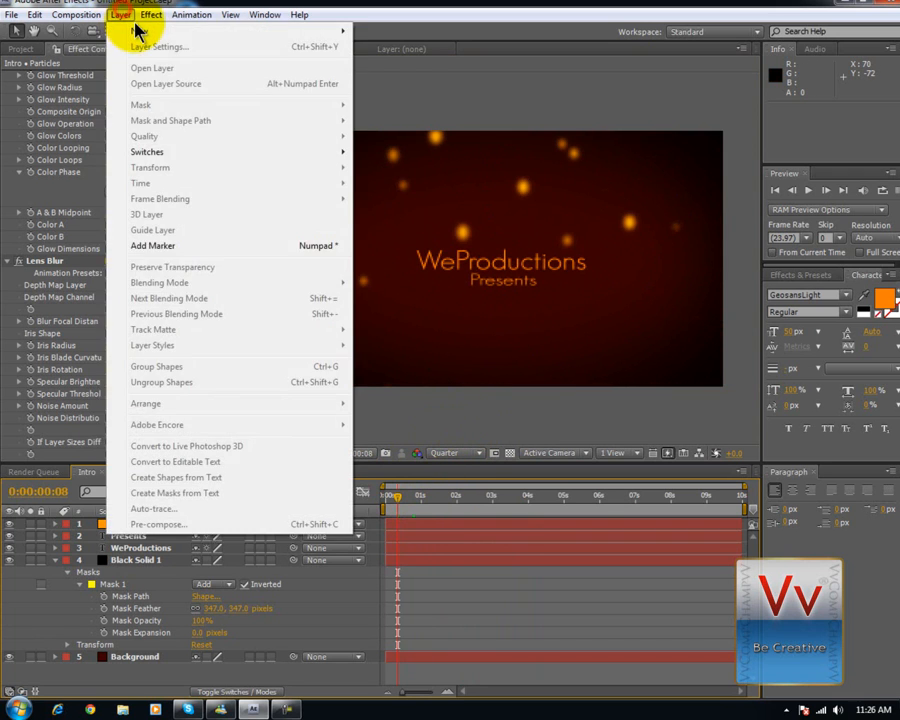
pyautogui.moveTo(135, 30)
pyautogui.click(398, 77)
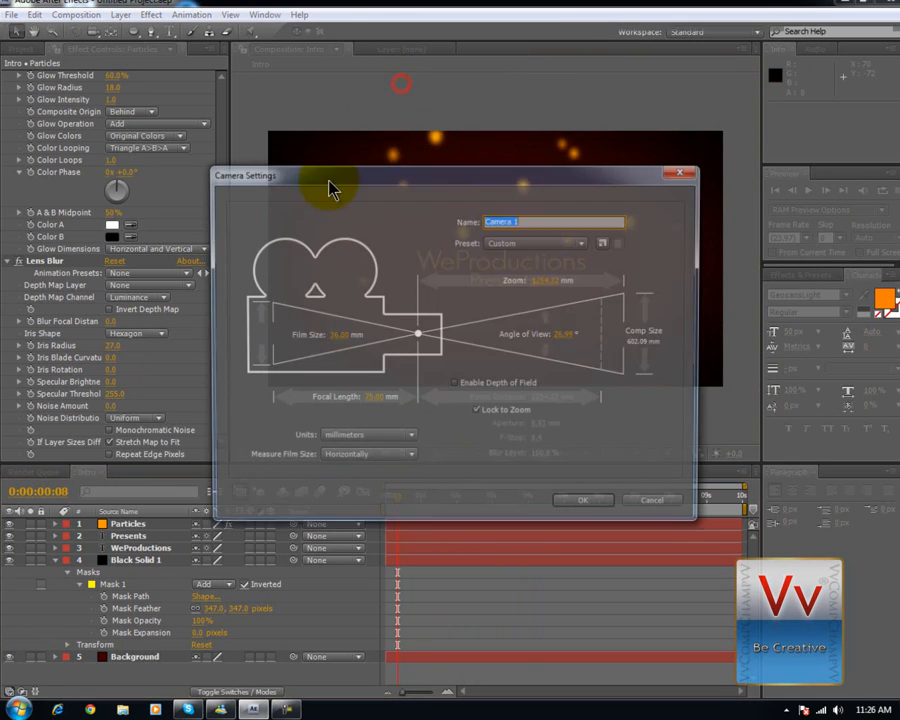
pyautogui.click(540, 240)
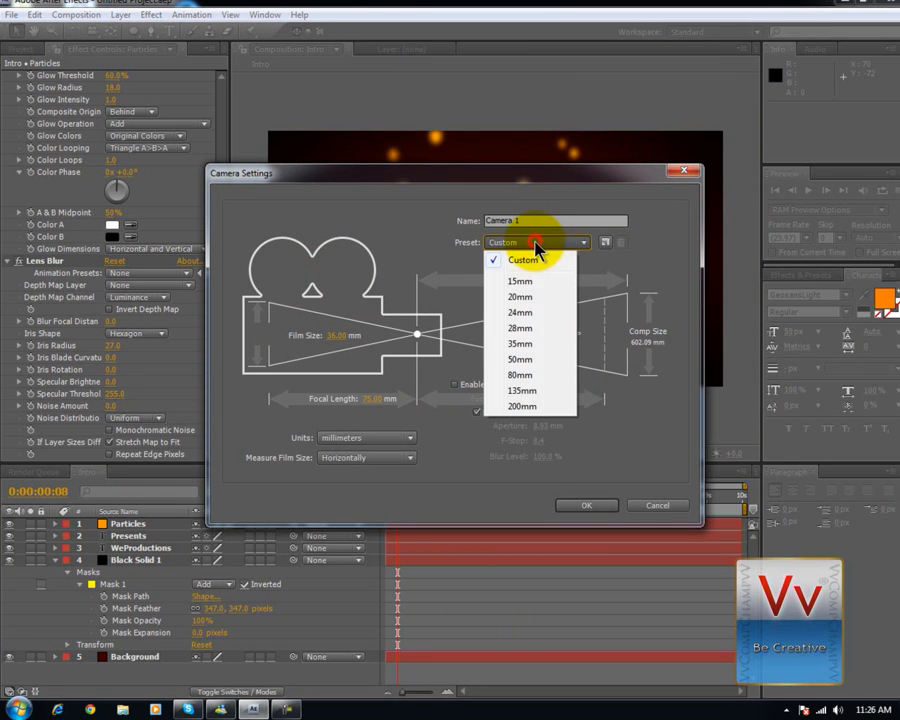
pyautogui.click(530, 364)
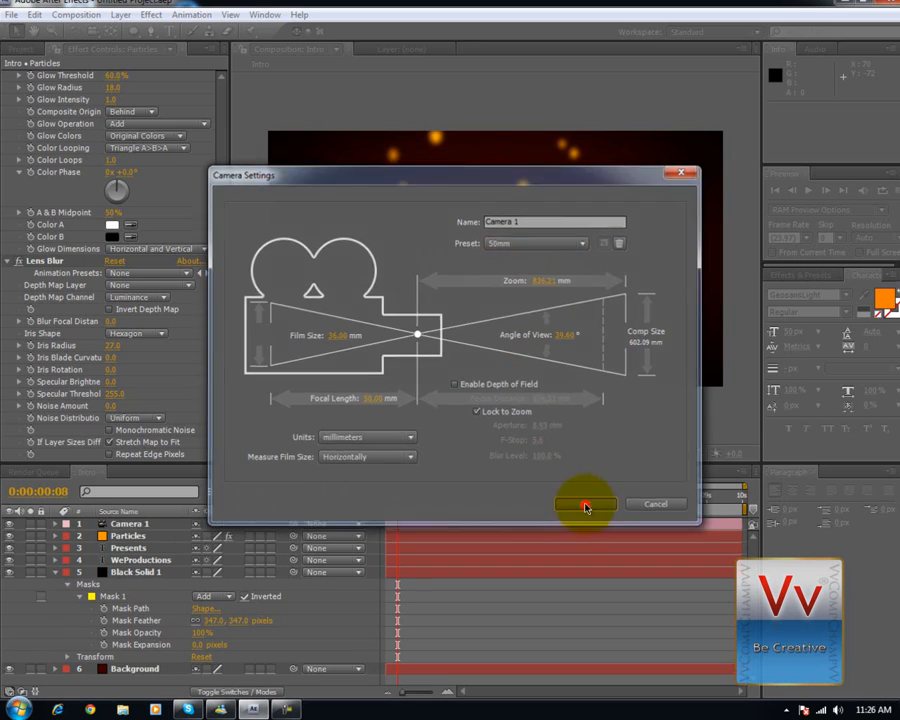
pyautogui.click(585, 506)
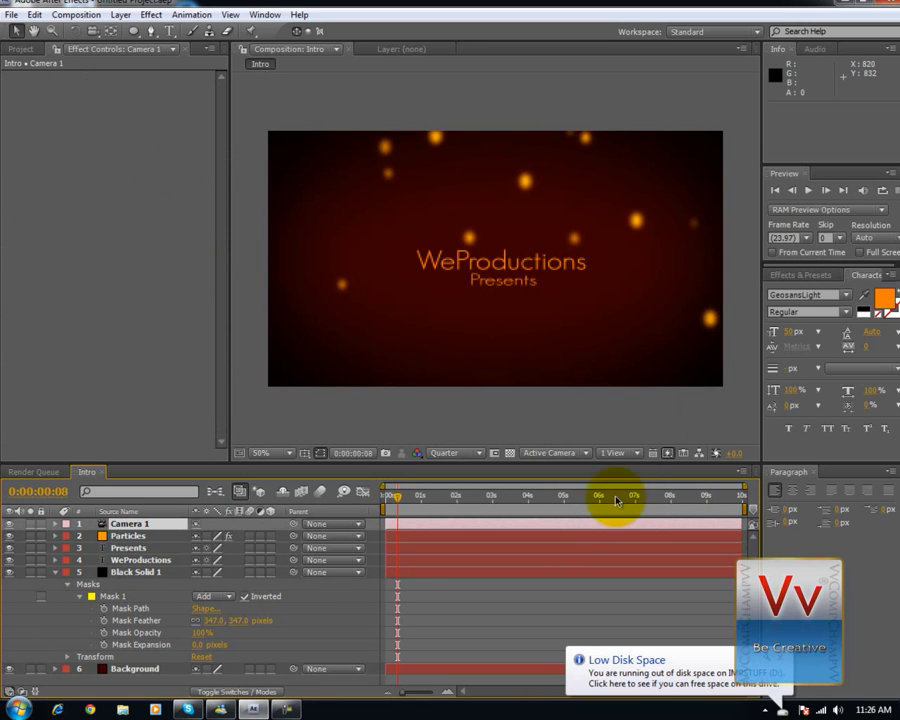
pyautogui.click(785, 661)
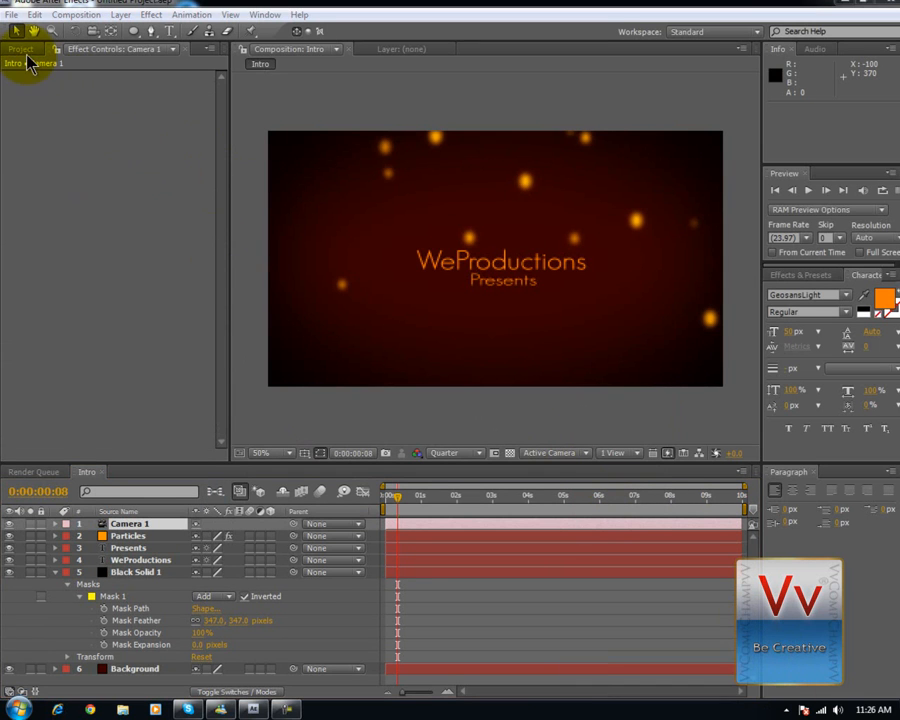
pyautogui.click(152, 526)
pyautogui.doubleClick(152, 528)
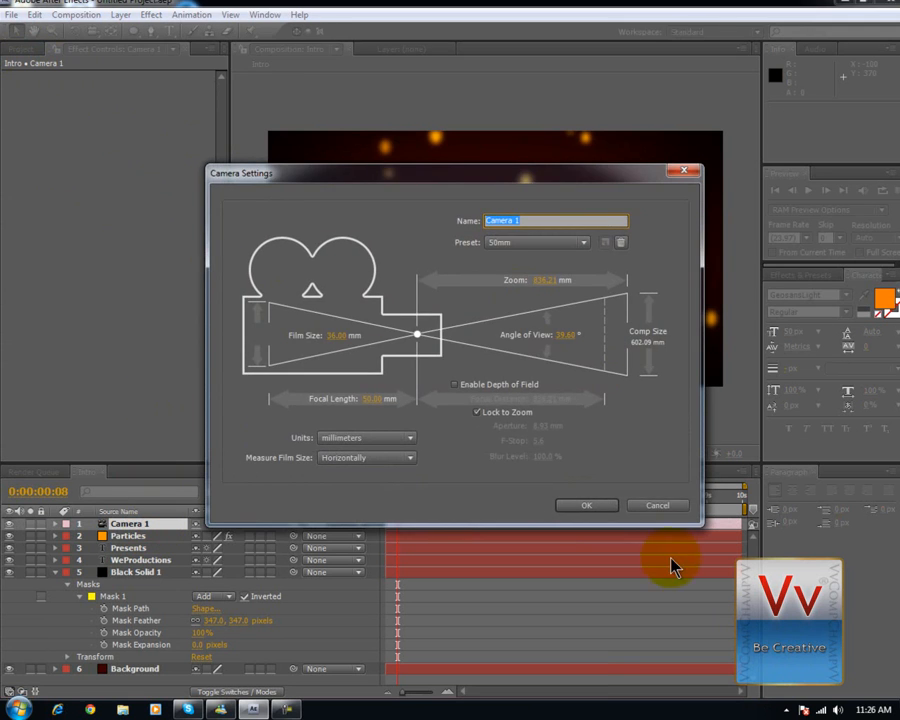
pyautogui.click(652, 505)
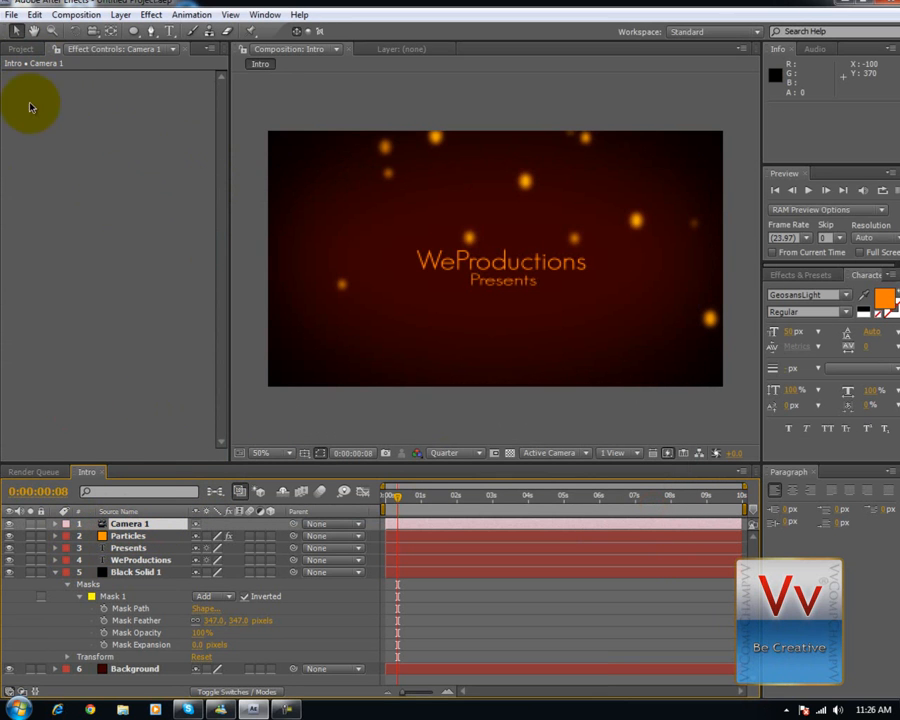
pyautogui.click(20, 48)
pyautogui.click(134, 525)
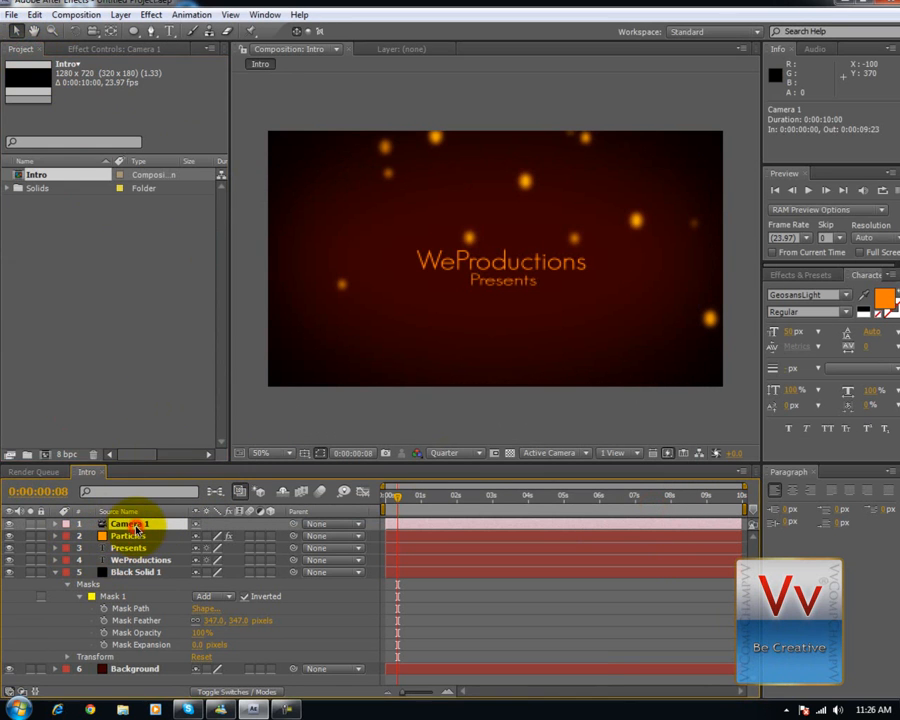
pyautogui.rightClick(137, 527)
pyautogui.click(114, 512)
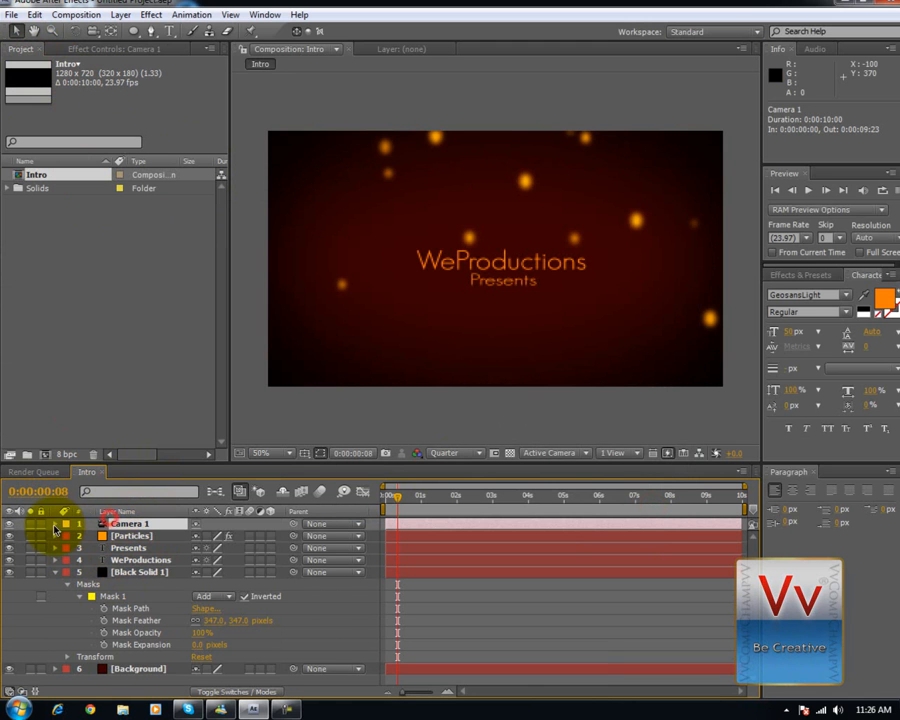
pyautogui.click(56, 525)
pyautogui.click(56, 524)
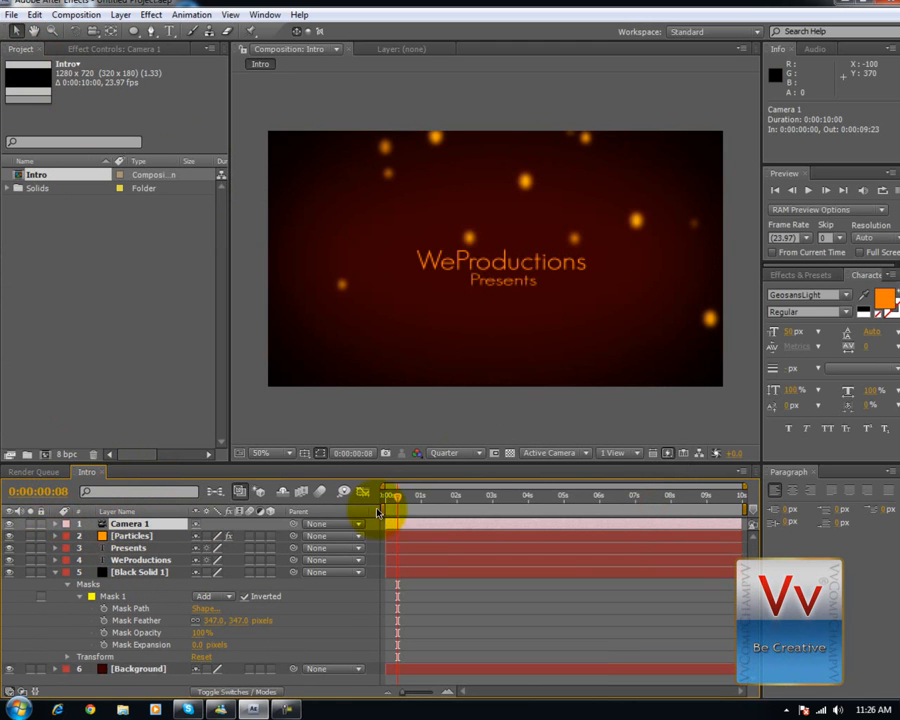
# Return the playhead to the start and make the Particles, Presents, WeProductions and Background layers 3D, acknowledging the camera effects warning.
pyautogui.moveTo(397, 502); pyautogui.dragTo(366, 497)
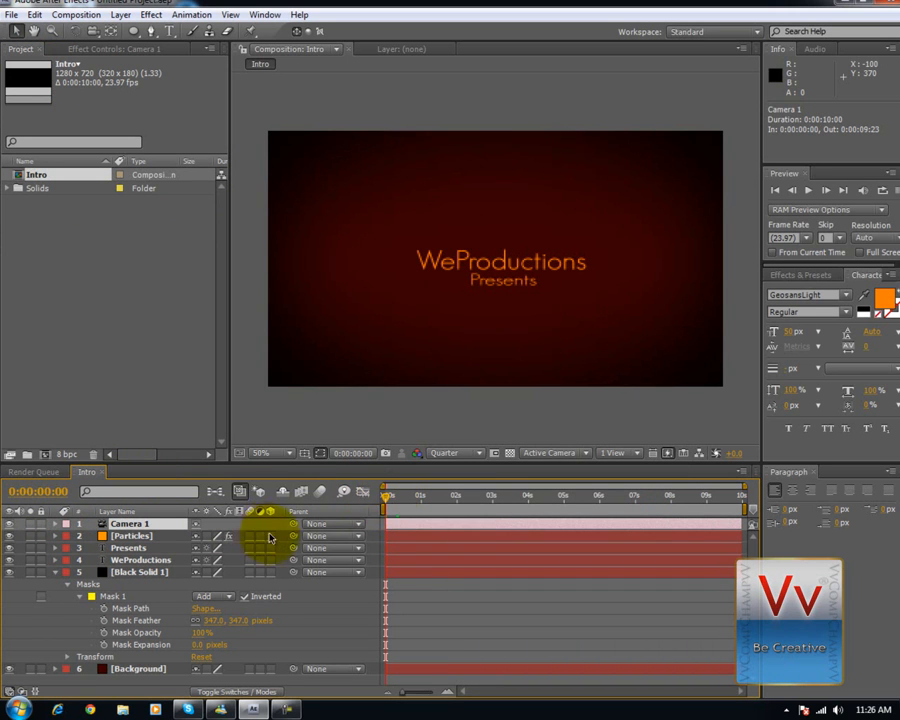
pyautogui.click(243, 691)
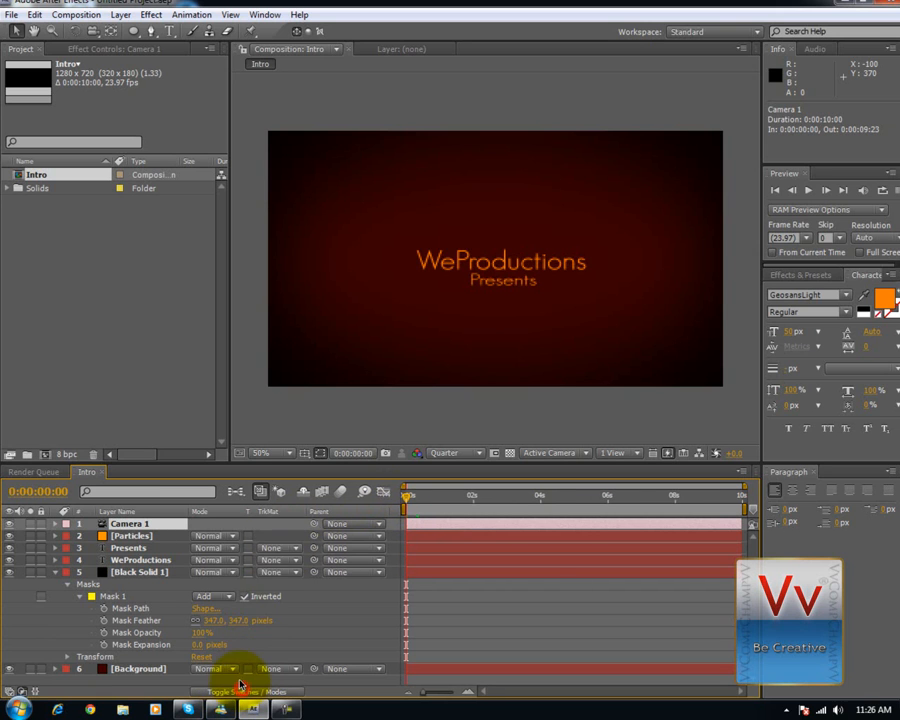
pyautogui.click(288, 692)
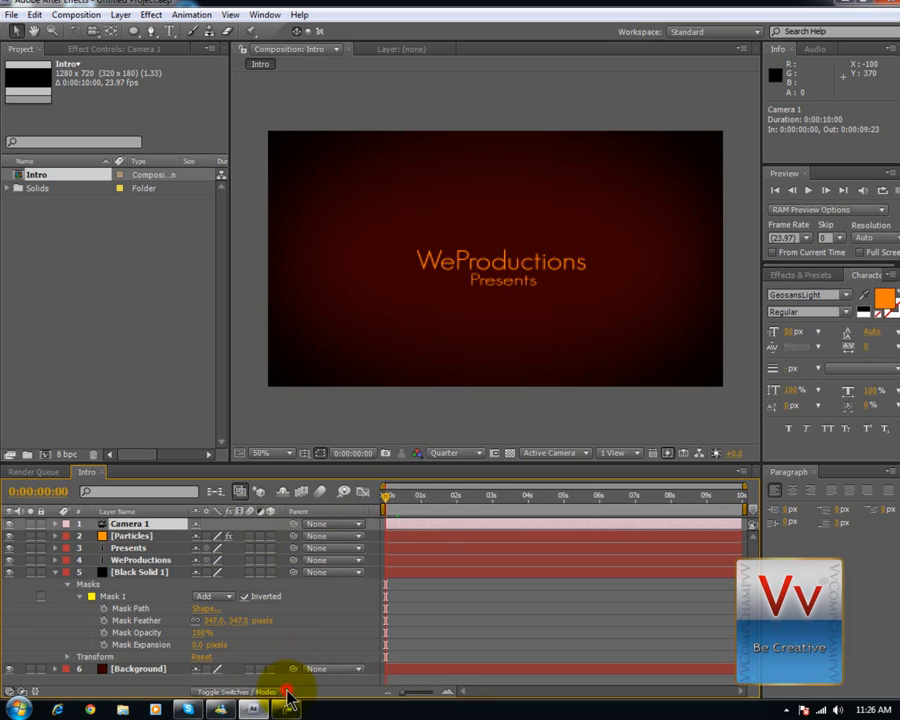
pyautogui.click(272, 537)
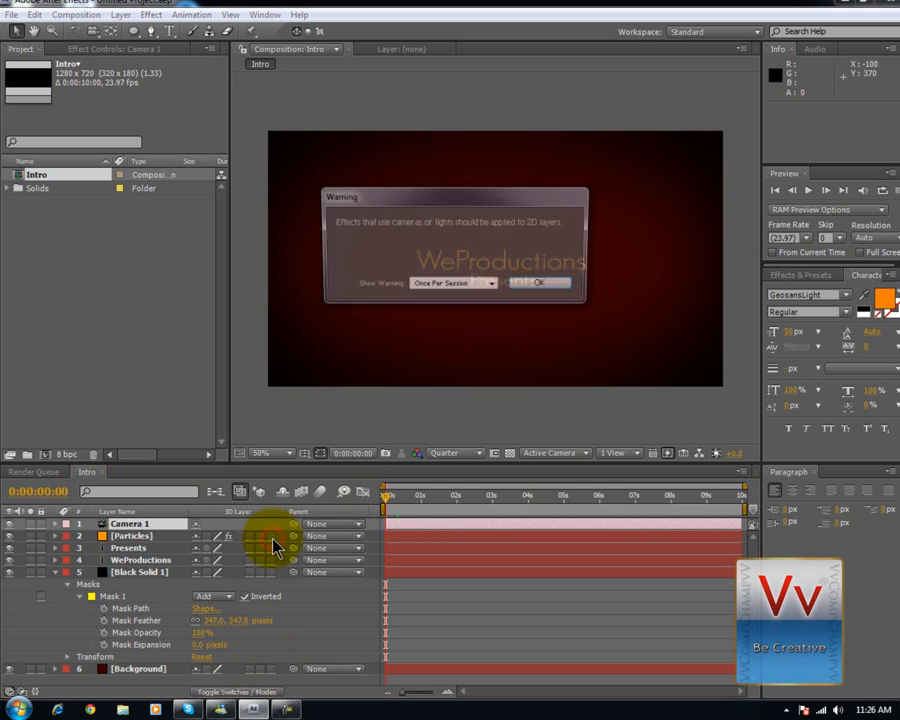
pyautogui.click(538, 287)
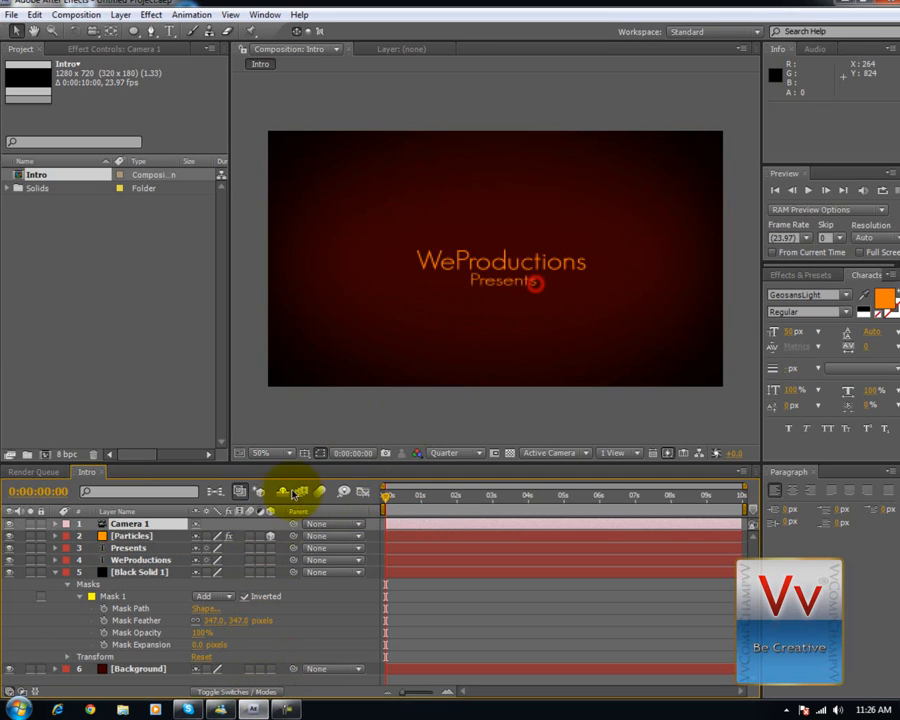
pyautogui.click(270, 560)
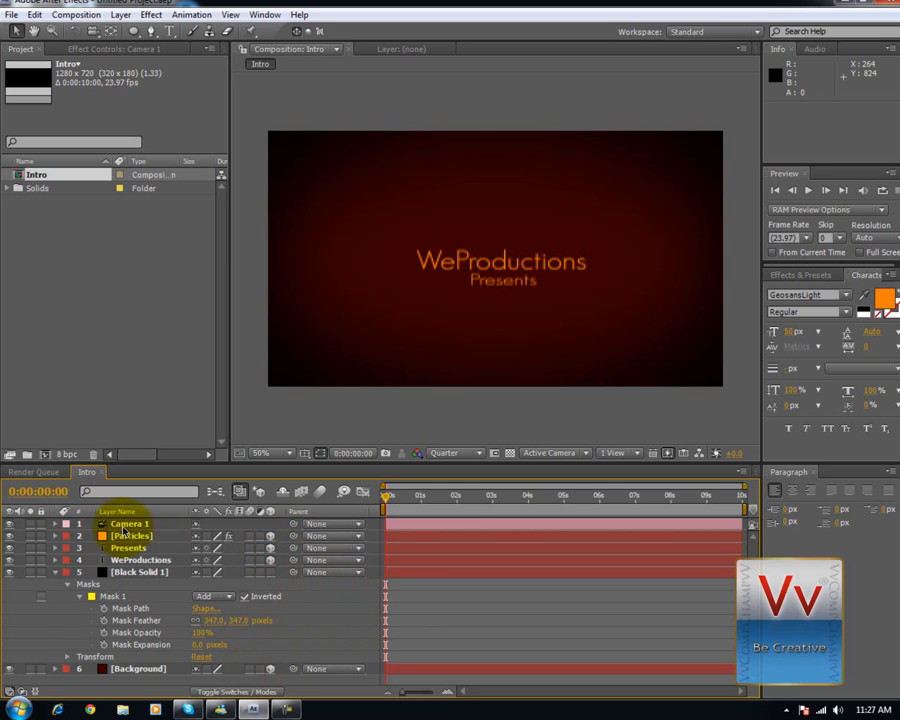
# Animate Camera 1's Position from a keyframe at 0:00:00:00 to a Z value of -1952.4 at 0:00:04:01, leaving the playhead at 0:00:06:01.
pyautogui.click(133, 524)
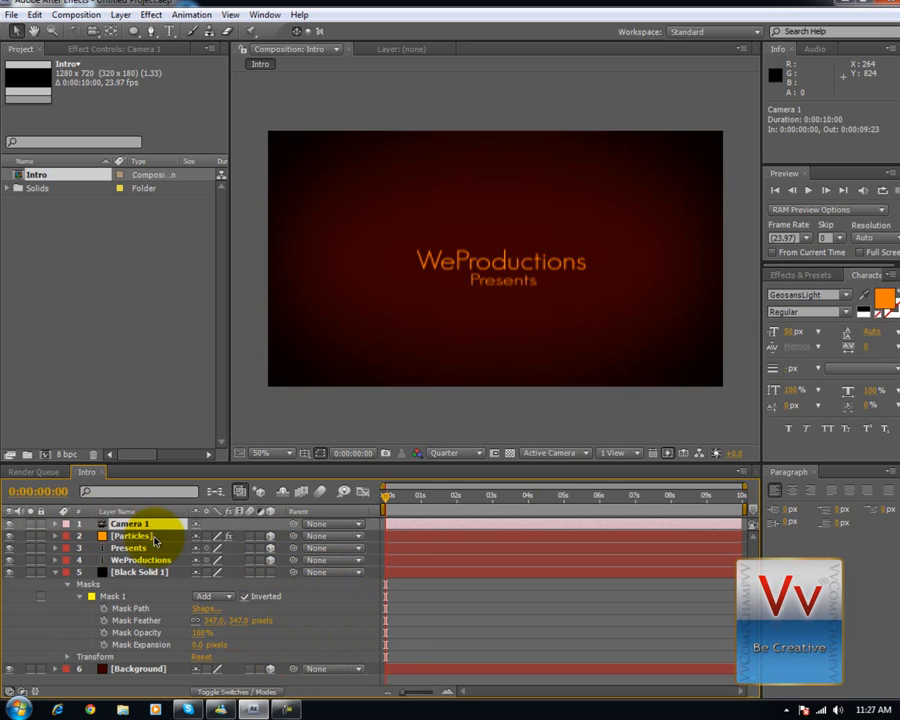
pyautogui.press('p')
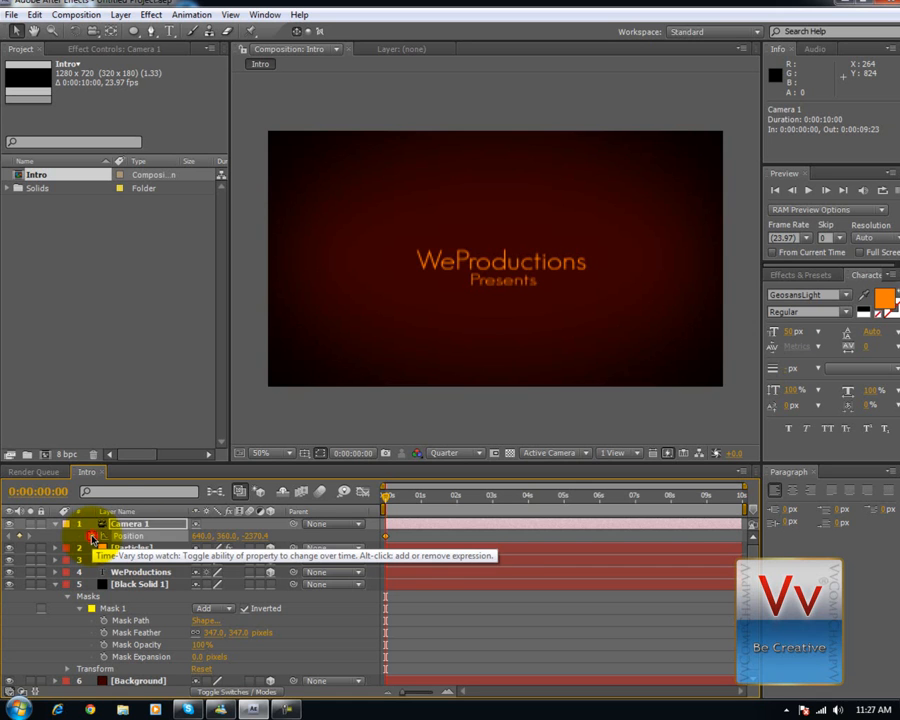
pyautogui.click(91, 537)
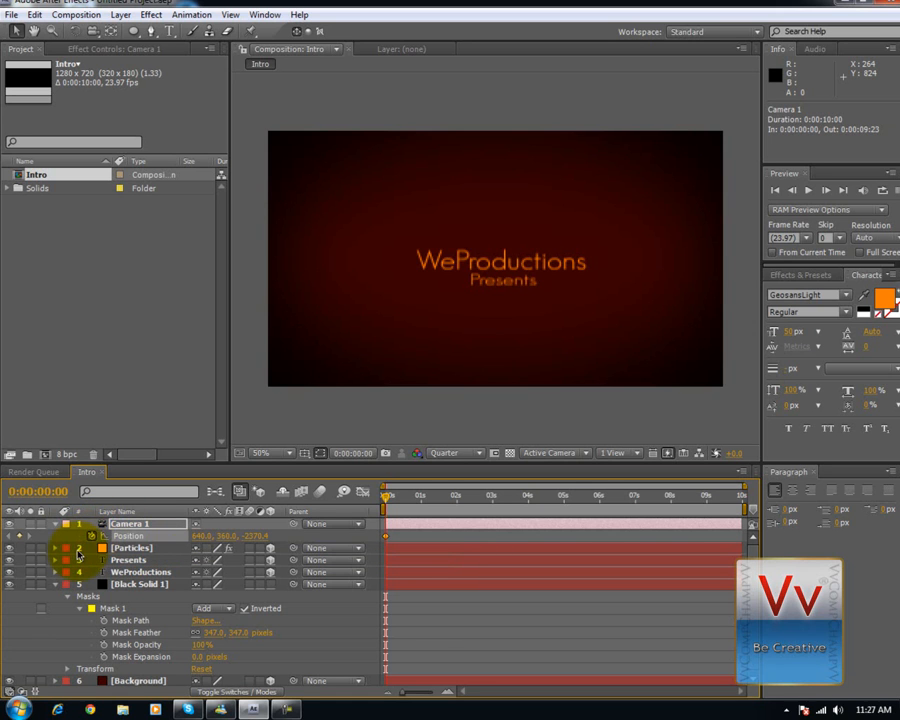
pyautogui.moveTo(383, 500); pyautogui.dragTo(527, 500)
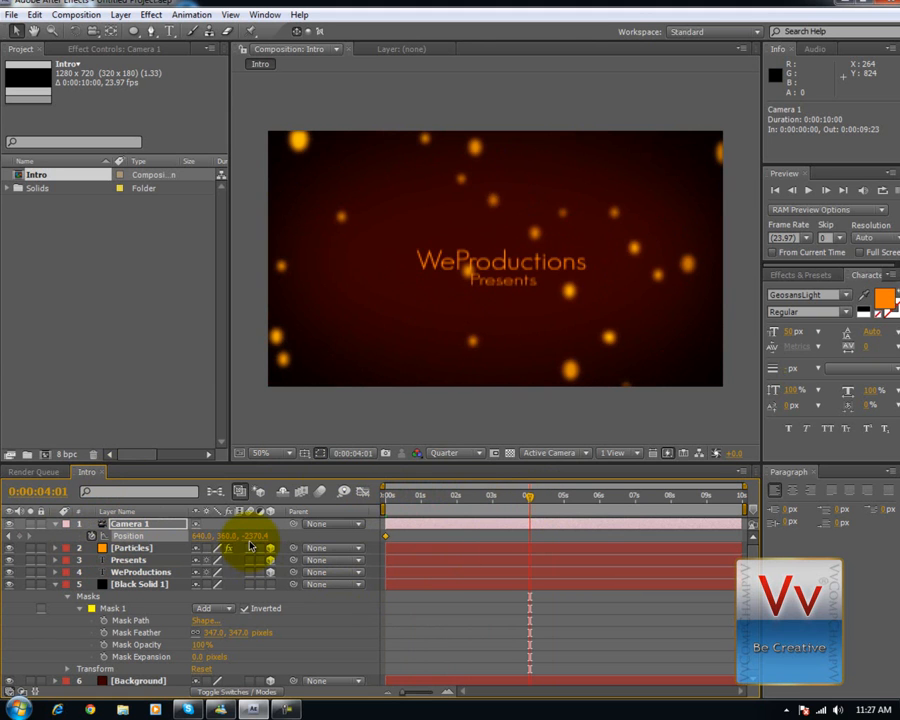
pyautogui.moveTo(250, 536); pyautogui.dragTo(601, 497)
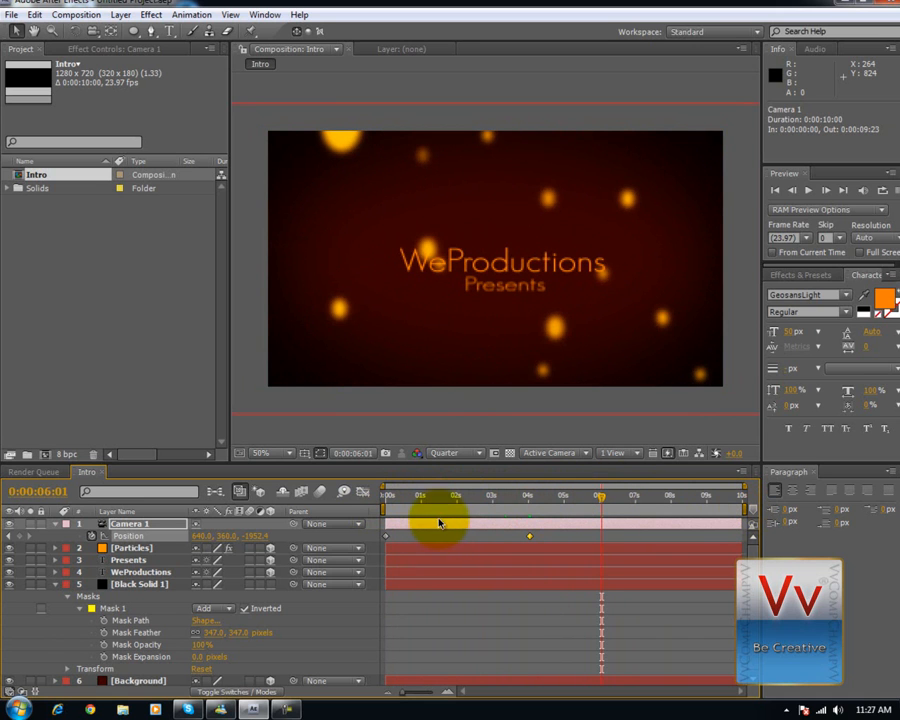
# Apply the Glow effect to the WeProductions text layer.
pyautogui.click(141, 572)
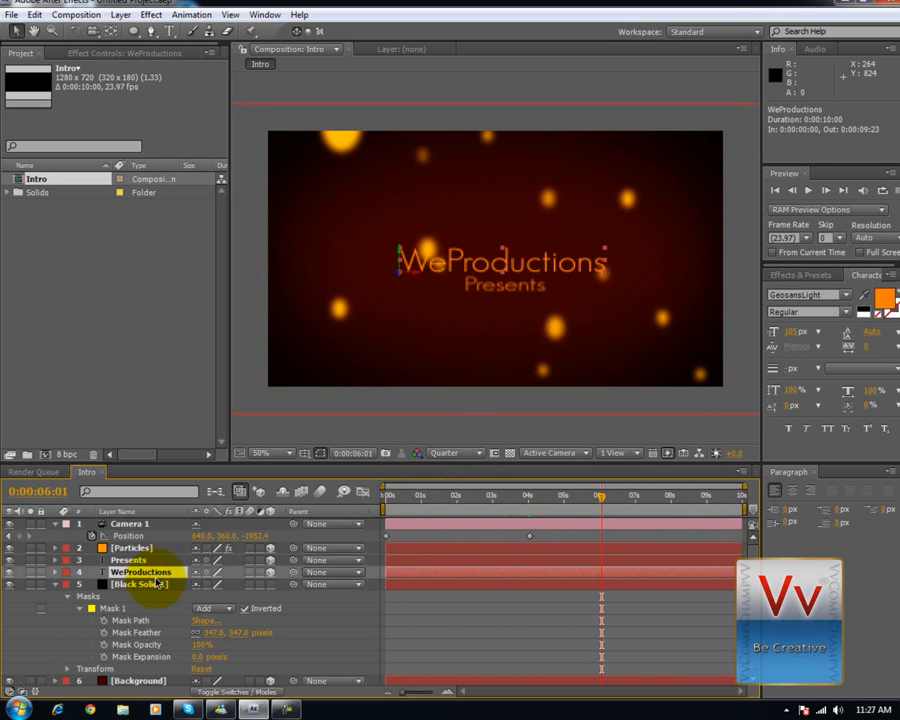
pyautogui.click(151, 14)
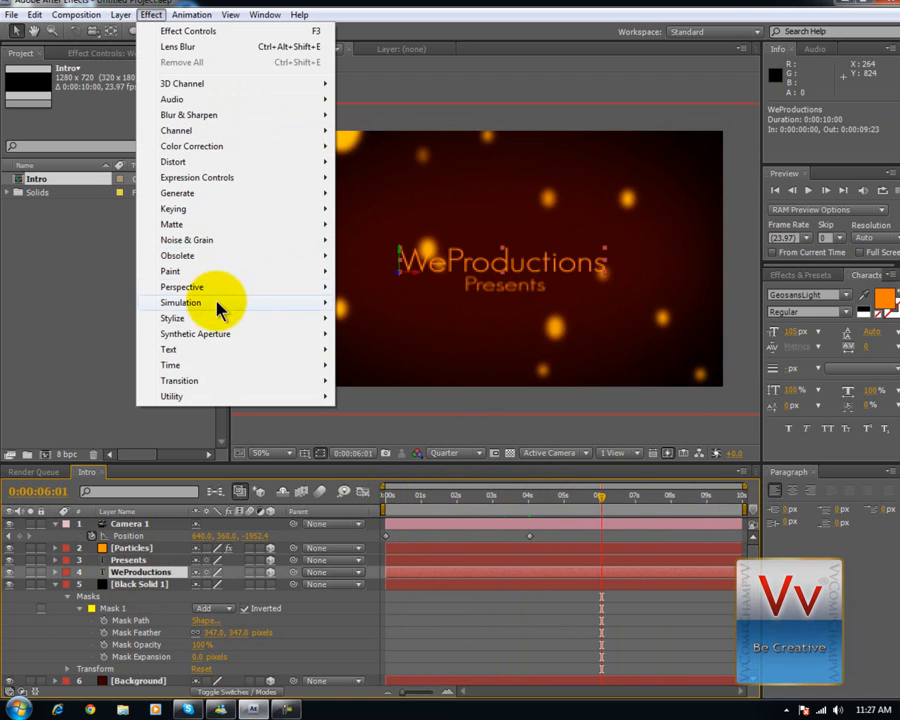
pyautogui.moveTo(225, 320)
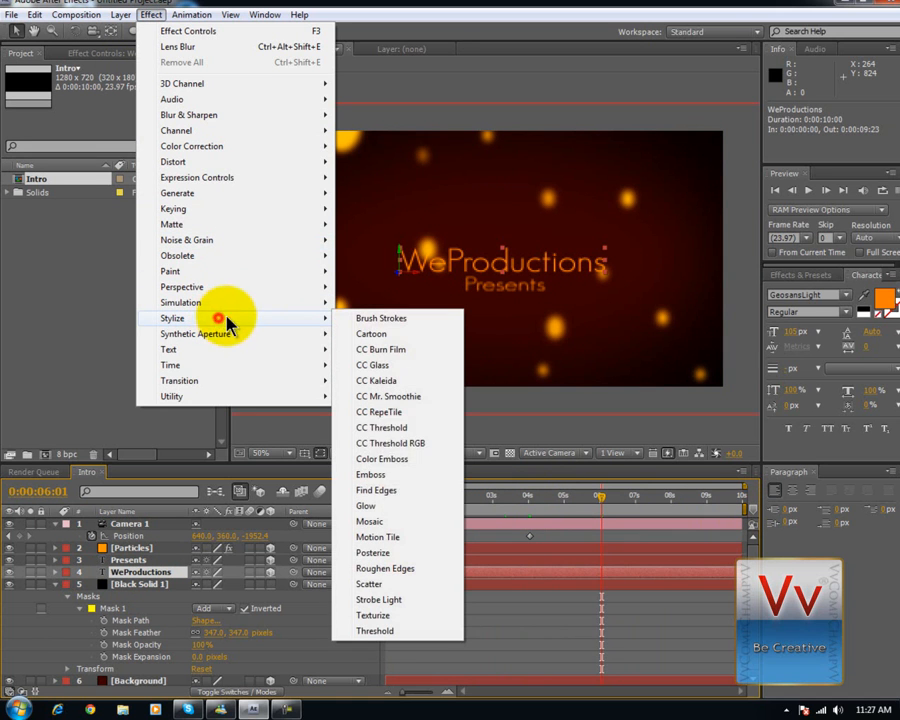
pyautogui.click(406, 507)
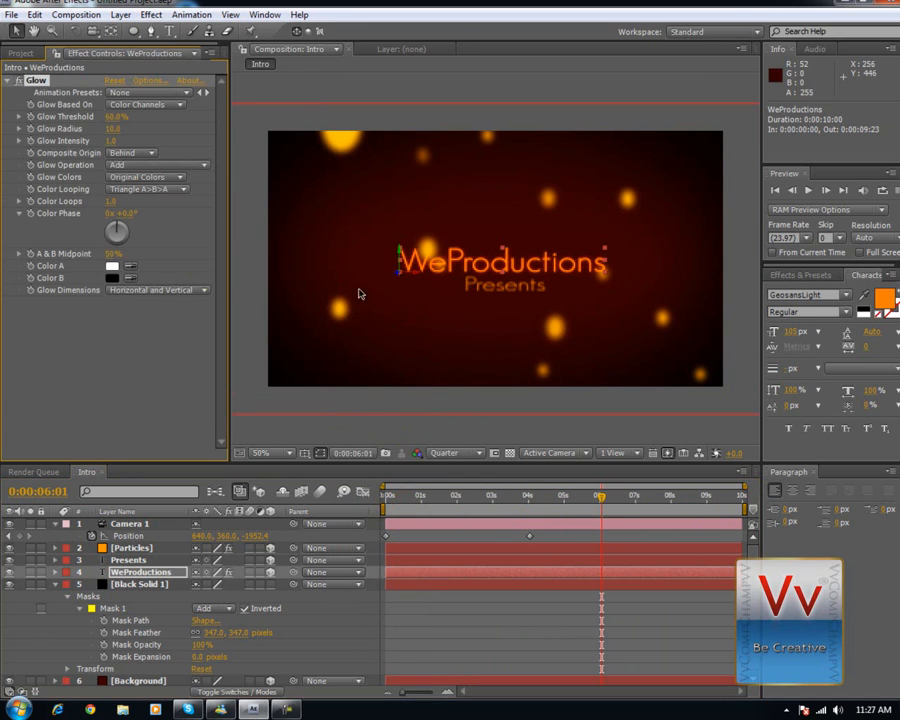
# Set Color A of the WeProductions layer's Glow effect to red.
pyautogui.click(111, 267)
pyautogui.click(682, 414)
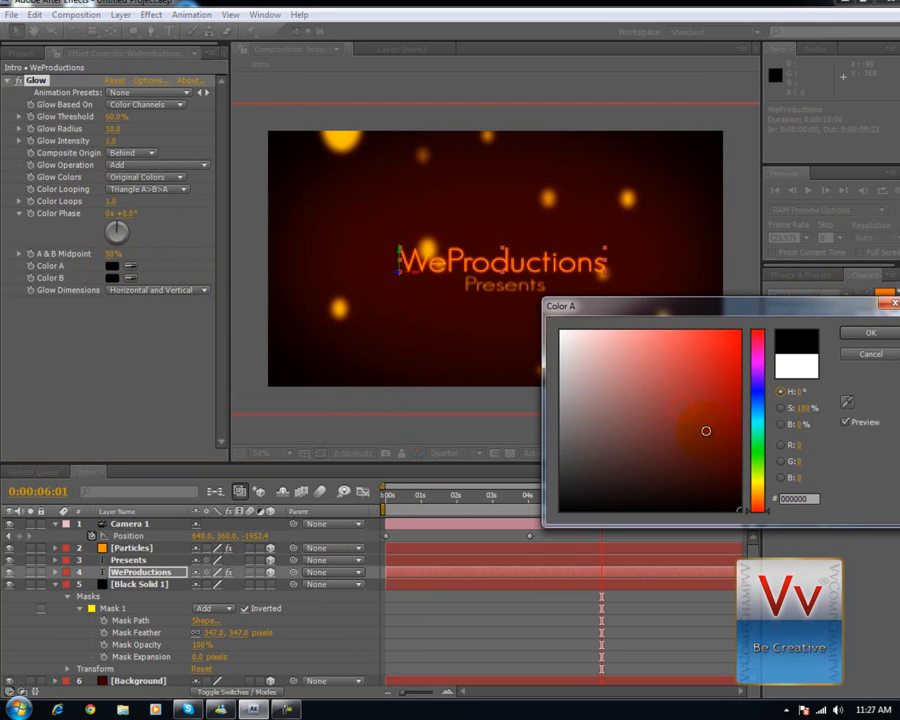
pyautogui.click(683, 375)
pyautogui.click(870, 332)
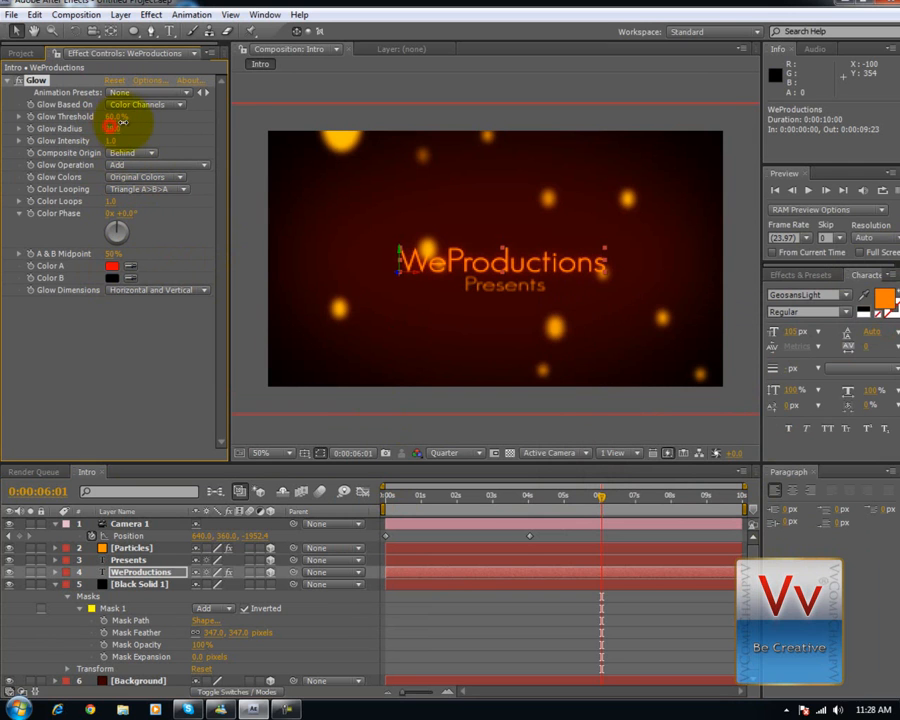
# Set the Glow effect's radius to 54.0, threshold to 31.0% and Composite Origin to On Top, keeping the Glow Operation on Add.
pyautogui.moveTo(173, 116); pyautogui.dragTo(133, 116)
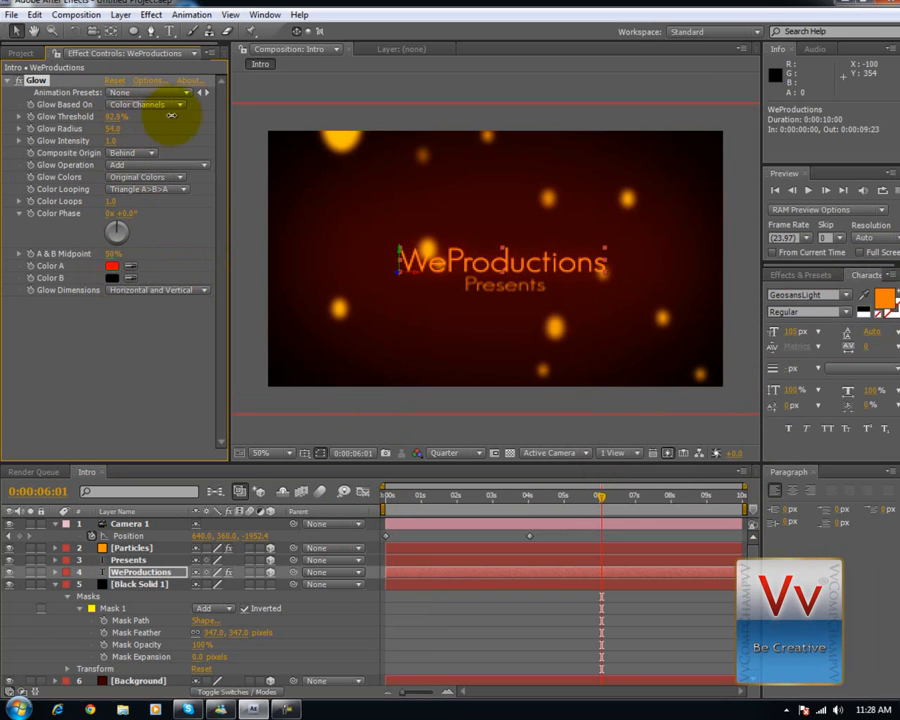
pyautogui.moveTo(130, 107); pyautogui.dragTo(17, 113)
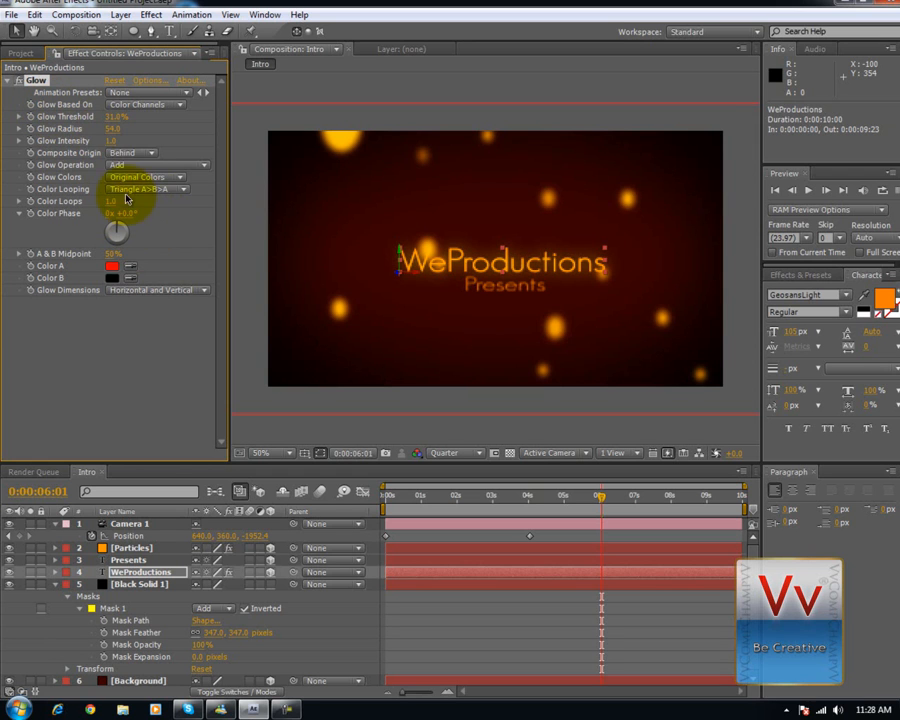
pyautogui.click(135, 155)
pyautogui.click(155, 140)
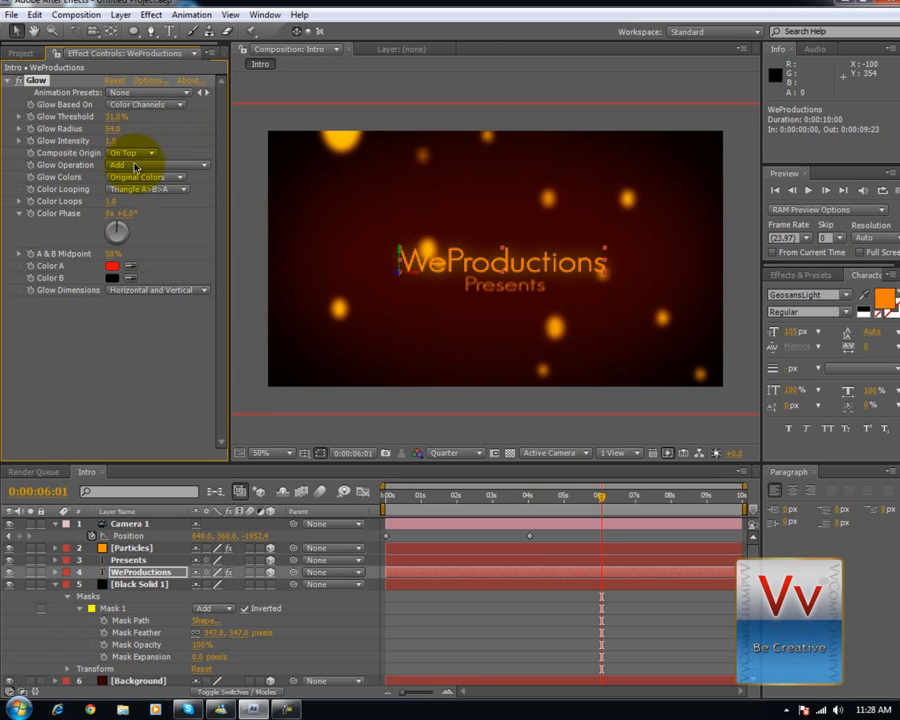
pyautogui.click(136, 166)
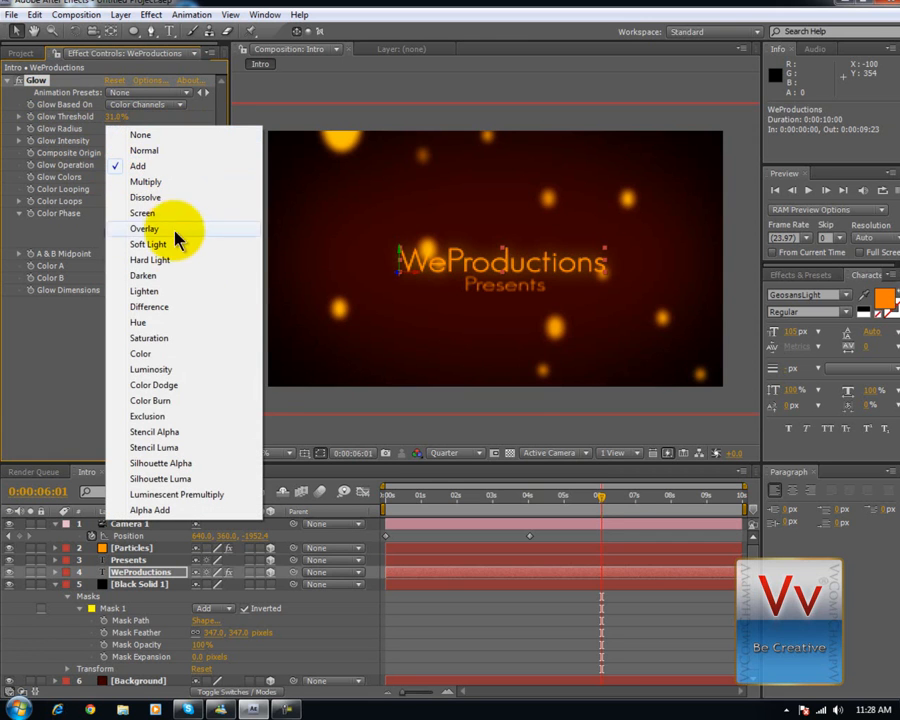
pyautogui.click(43, 372)
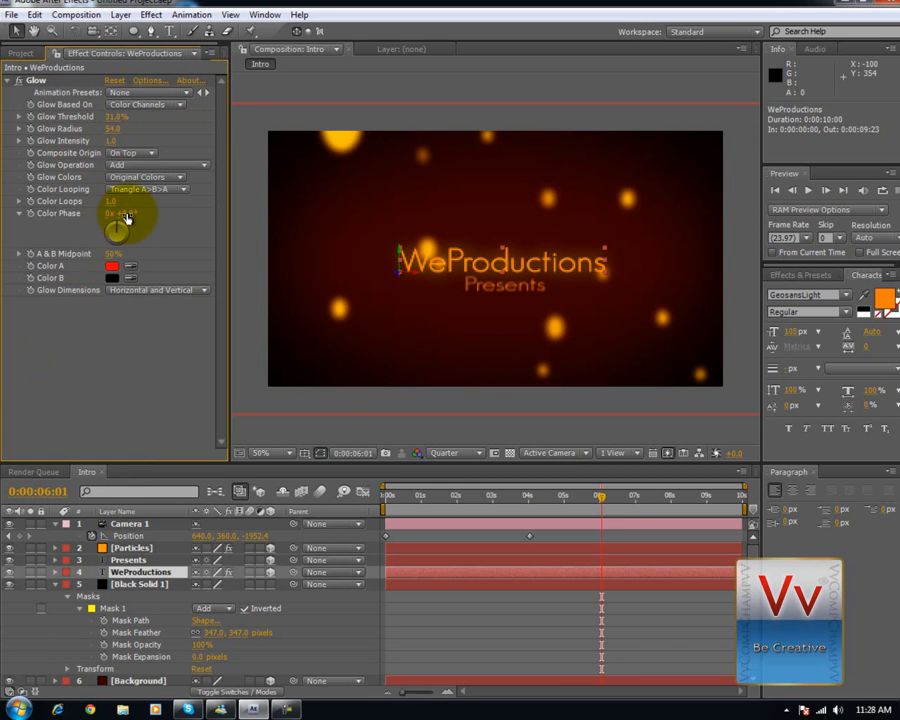
# Move the playhead to 0:00:06:07 and create a new black 1280 x 720 solid layer.
pyautogui.moveTo(601, 500)
pyautogui.mouseDown()
pyautogui.moveTo(464, 491)
pyautogui.moveTo(677, 501)
pyautogui.moveTo(583, 499)
pyautogui.moveTo(625, 486)
pyautogui.moveTo(611, 492)
pyautogui.mouseUp()
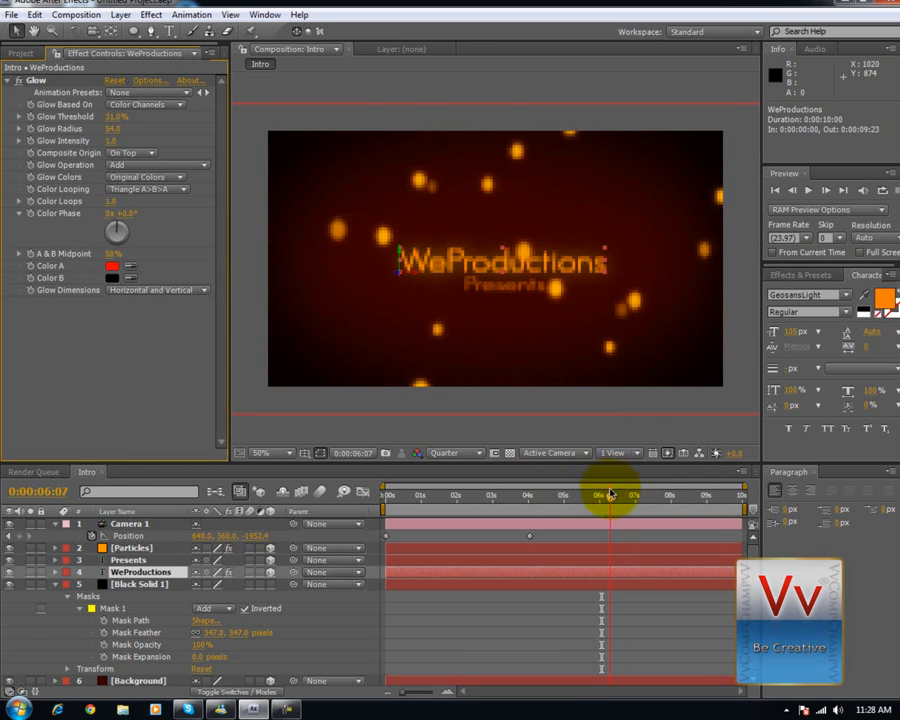
pyautogui.click(120, 14)
pyautogui.click(142, 31)
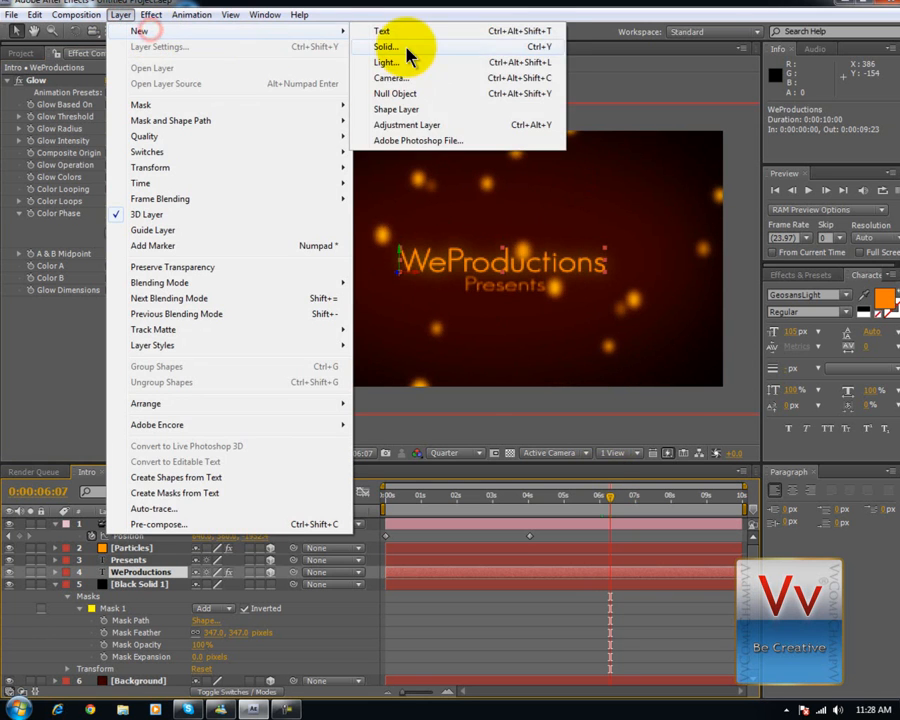
pyautogui.click(406, 49)
pyautogui.click(462, 455)
pyautogui.click(613, 446)
pyautogui.click(874, 342)
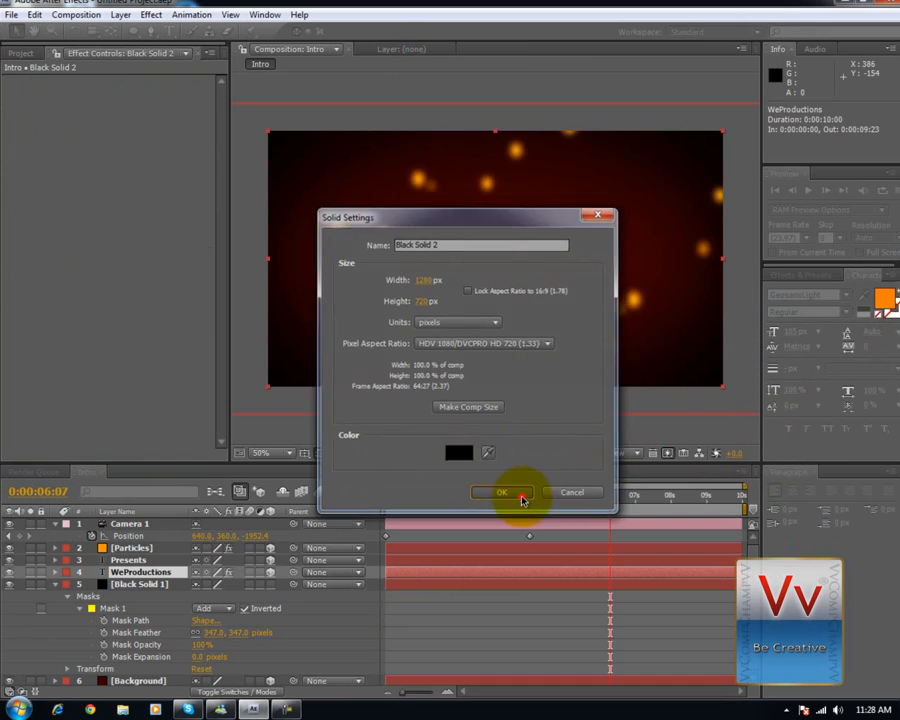
pyautogui.click(503, 493)
pyautogui.moveTo(608, 499)
pyautogui.mouseDown()
pyautogui.moveTo(321, 505)
pyautogui.moveTo(612, 490)
pyautogui.mouseUp()
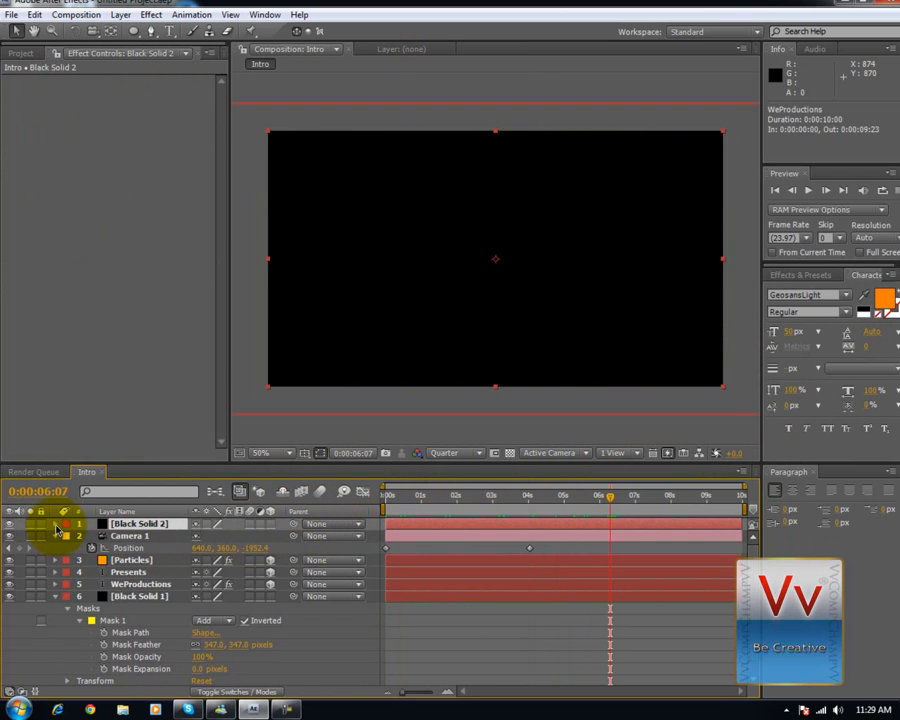
# Keyframe Black Solid 2's Opacity at 100% at 0:00:06:07 and 0% at 0:00:00:00.
pyautogui.click(56, 526)
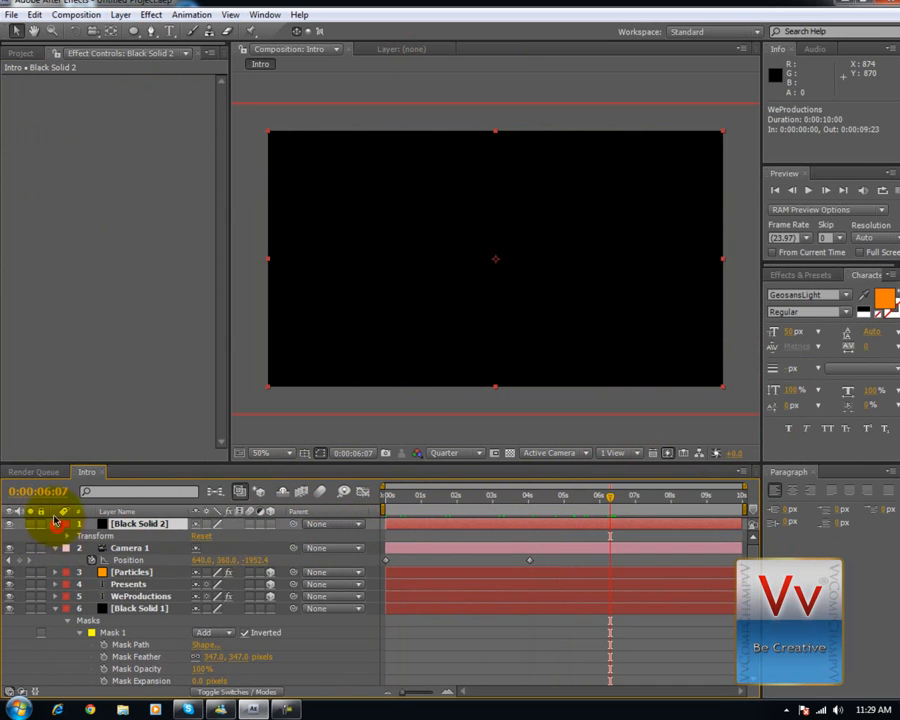
pyautogui.click(66, 538)
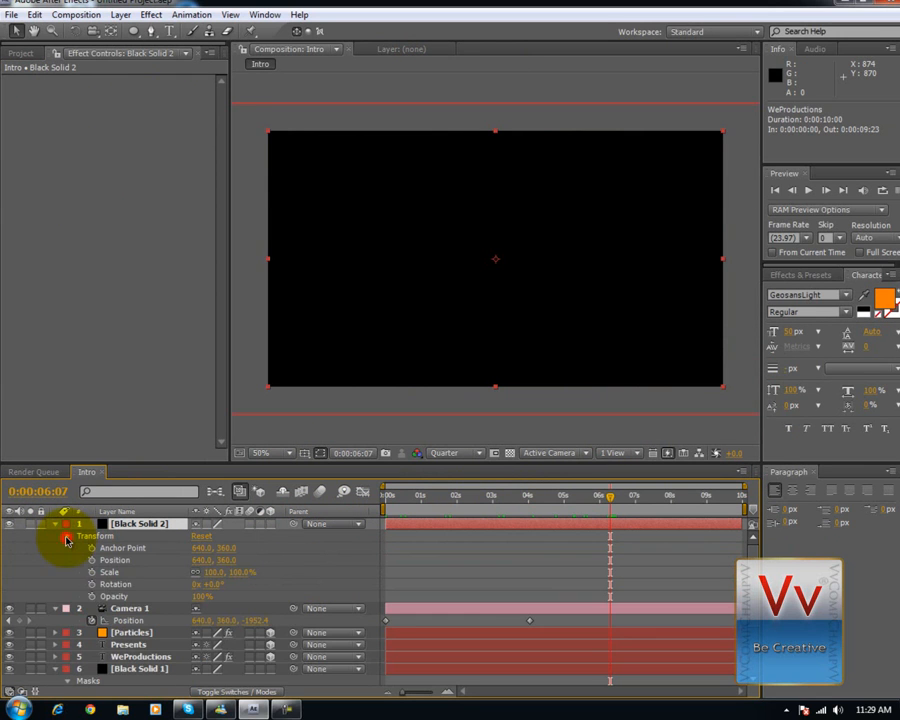
pyautogui.click(91, 596)
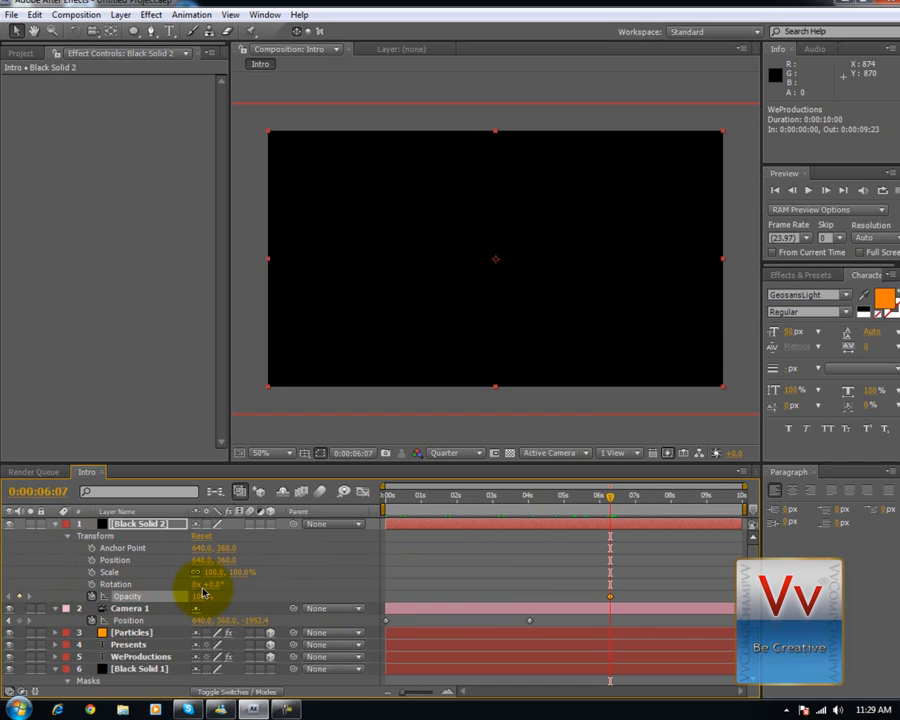
pyautogui.moveTo(610, 496); pyautogui.dragTo(317, 457)
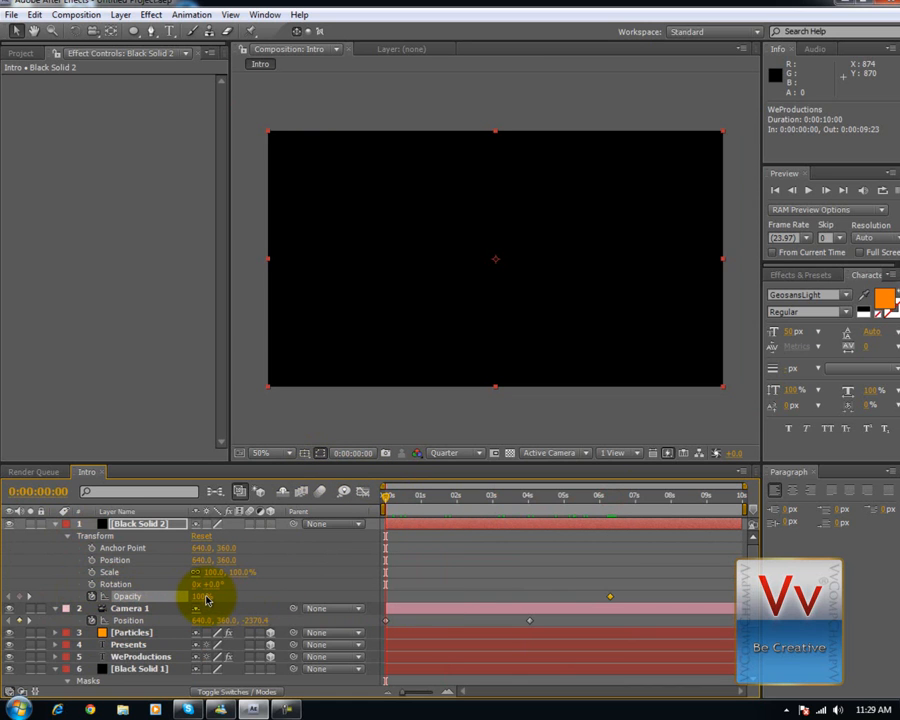
pyautogui.moveTo(190, 597); pyautogui.dragTo(3, 555)
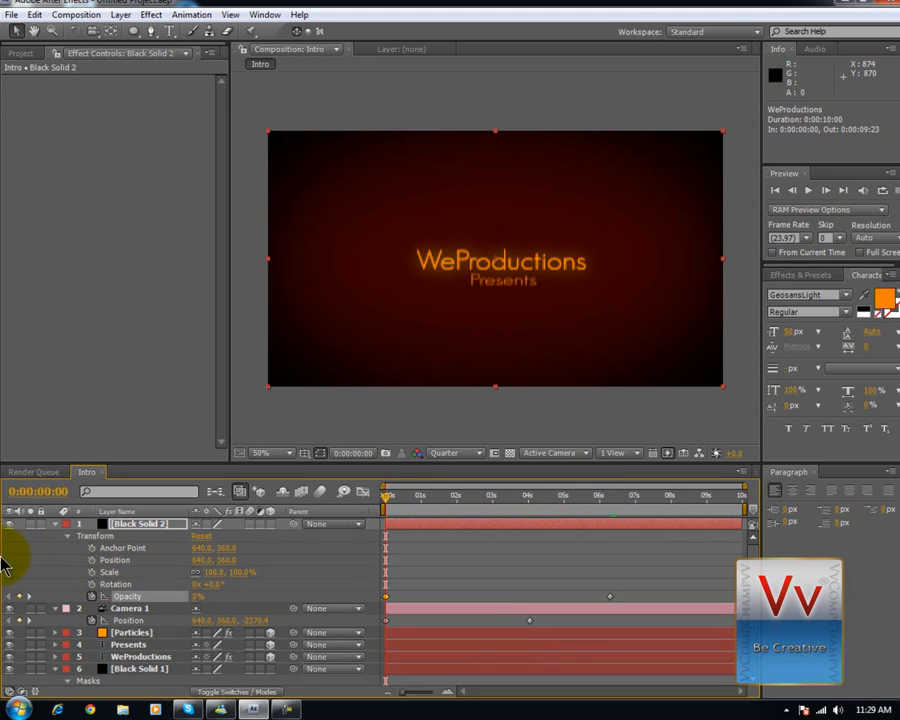
pyautogui.click(197, 596)
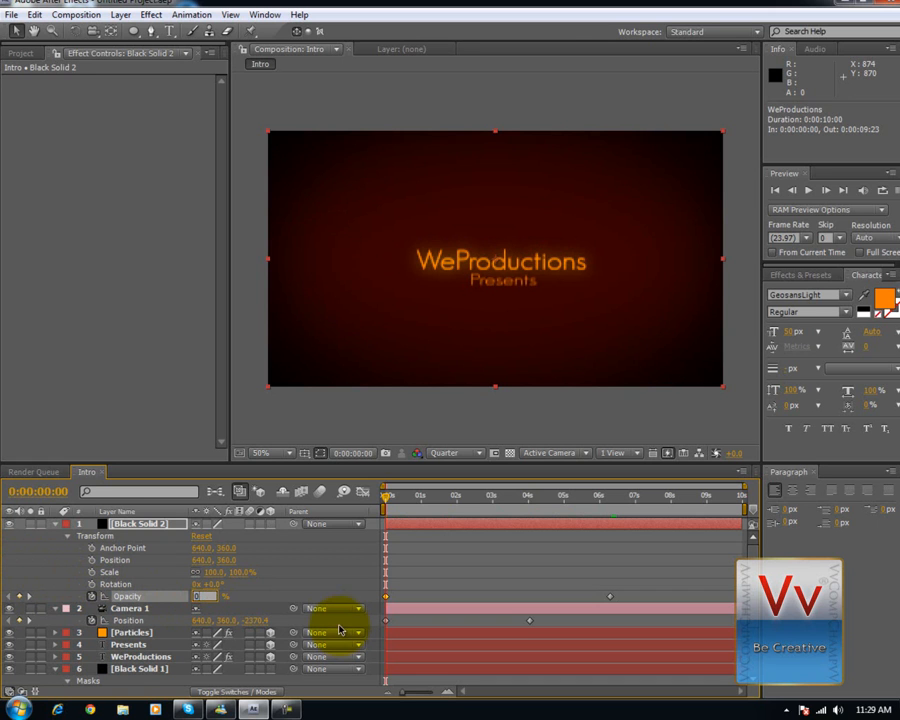
# Add 0% Opacity keyframes to Black Solid 2 at 0:00:06:05 and 0:00:06:08.
pyautogui.moveTo(389, 502); pyautogui.dragTo(598, 506)
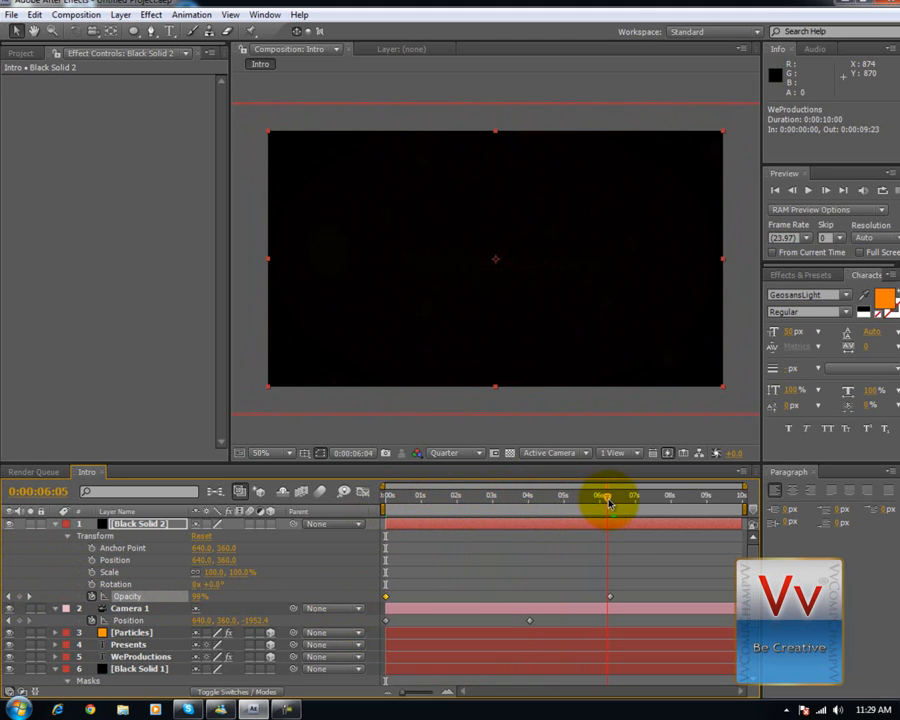
pyautogui.click(205, 596)
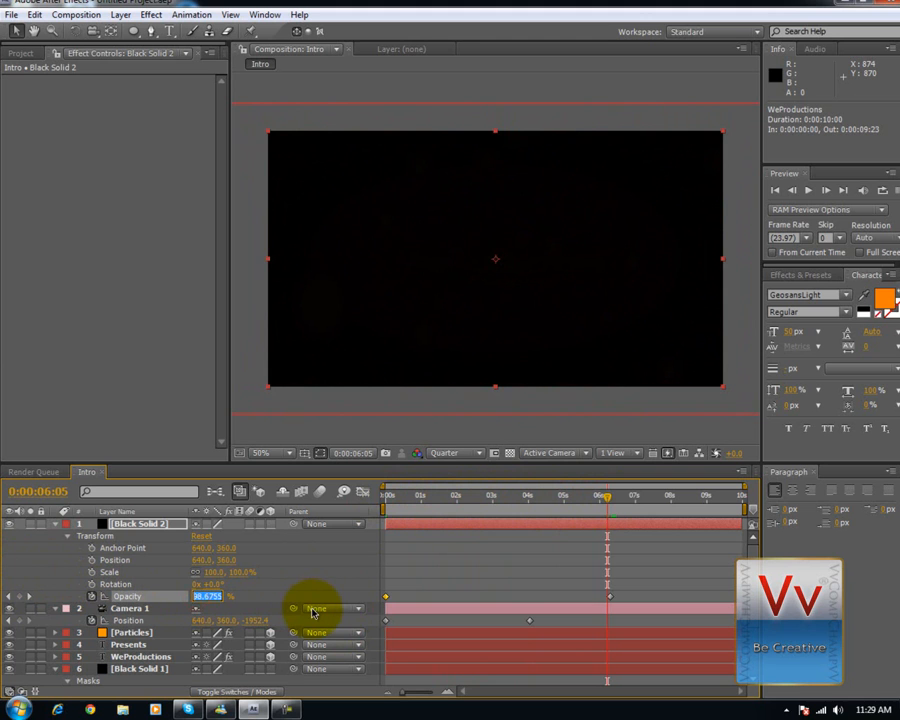
pyautogui.write('0')
pyautogui.press('Return')
pyautogui.moveTo(603, 507)
pyautogui.mouseDown()
pyautogui.moveTo(626, 503)
pyautogui.moveTo(598, 509)
pyautogui.moveTo(614, 514)
pyautogui.mouseUp()
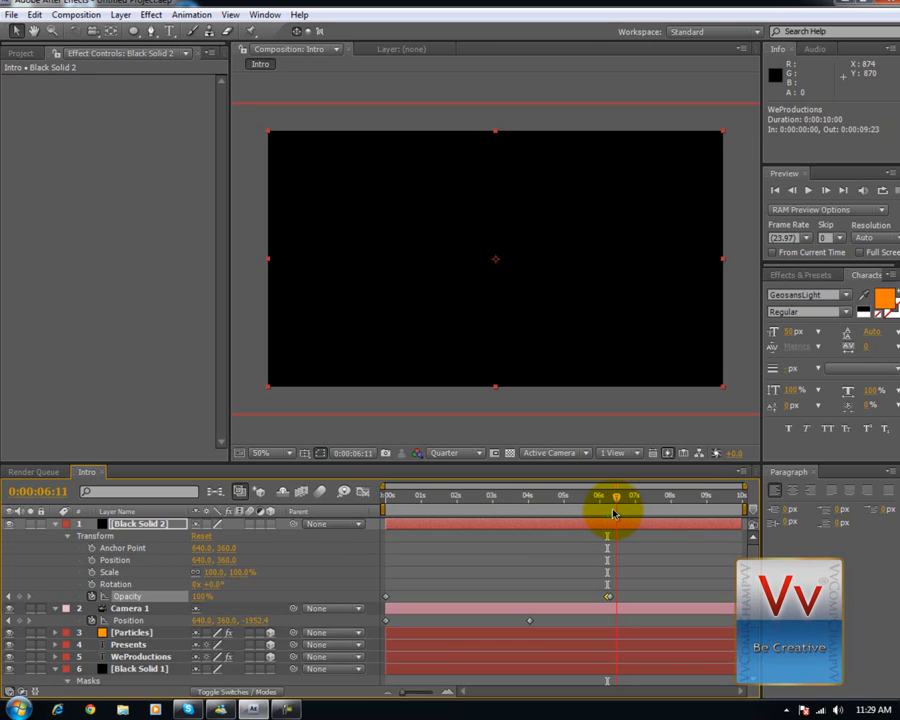
pyautogui.click(204, 596)
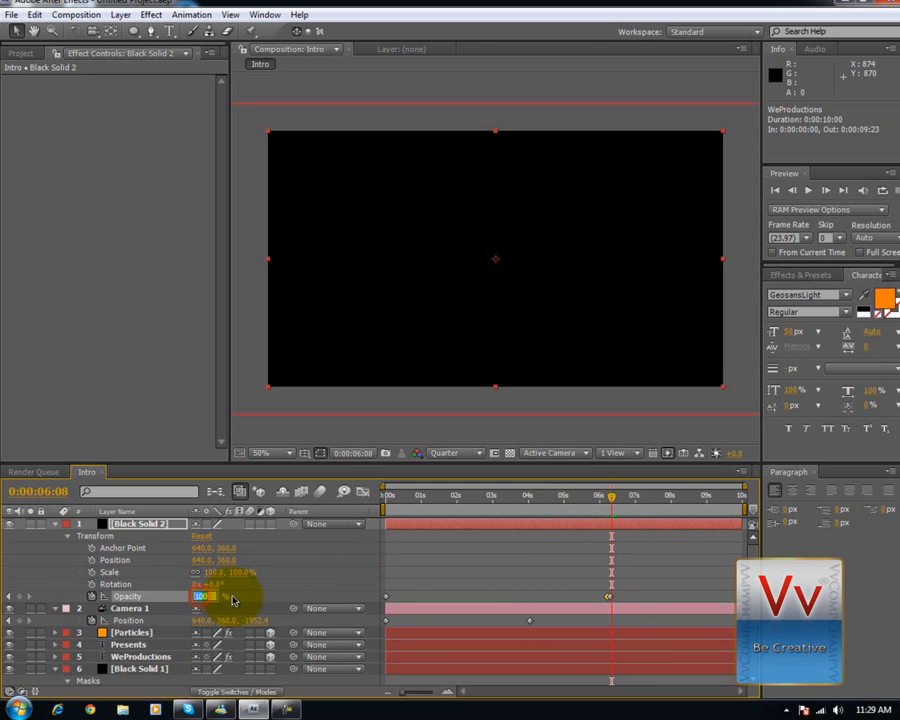
pyautogui.moveTo(611, 498)
pyautogui.mouseDown()
pyautogui.moveTo(619, 503)
pyautogui.moveTo(597, 503)
pyautogui.moveTo(629, 502)
pyautogui.moveTo(506, 506)
pyautogui.moveTo(538, 514)
pyautogui.moveTo(628, 500)
pyautogui.moveTo(617, 503)
pyautogui.mouseUp()
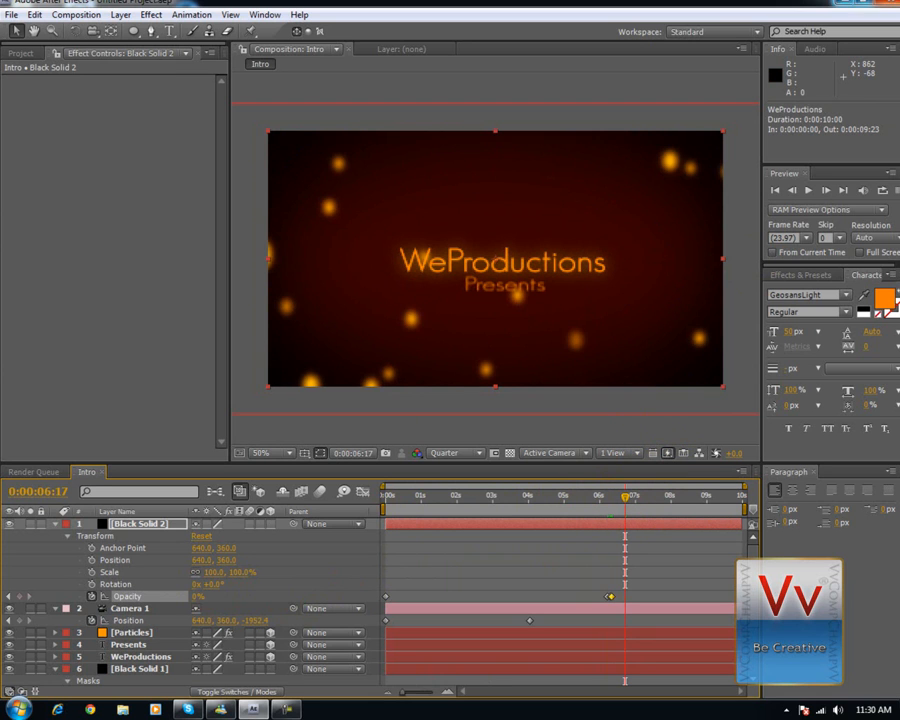
# Fade Black Solid 2 in by keyframing its Opacity at 3% at 0:00:06:18 and 100% at 0:00:09:23.
pyautogui.moveTo(627, 499)
pyautogui.mouseDown()
pyautogui.moveTo(693, 496)
pyautogui.moveTo(627, 497)
pyautogui.mouseUp()
pyautogui.click(197, 598)
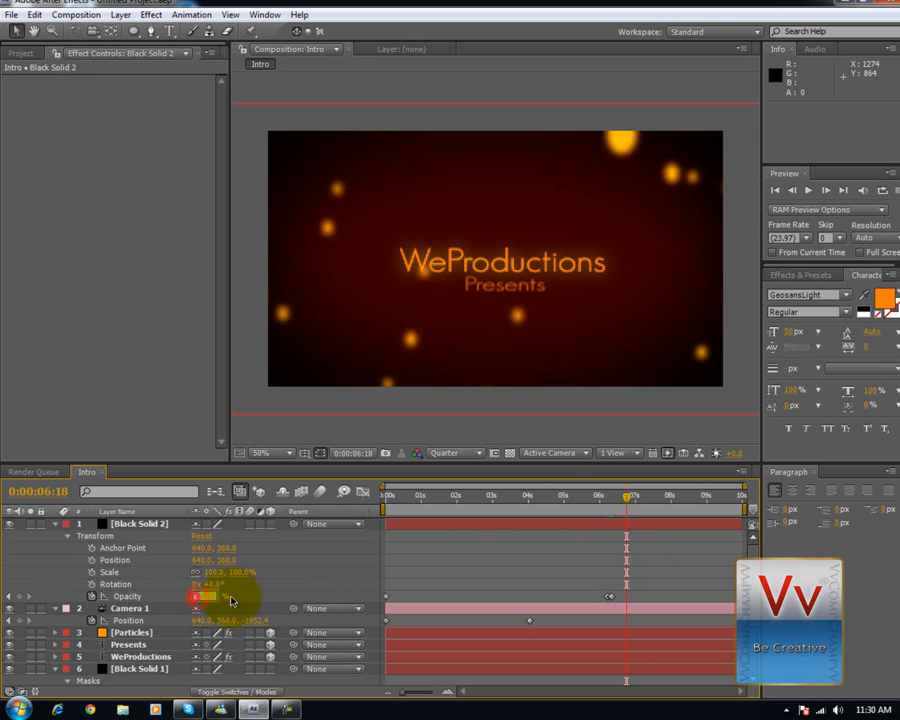
pyautogui.write('3')
pyautogui.click(360, 597)
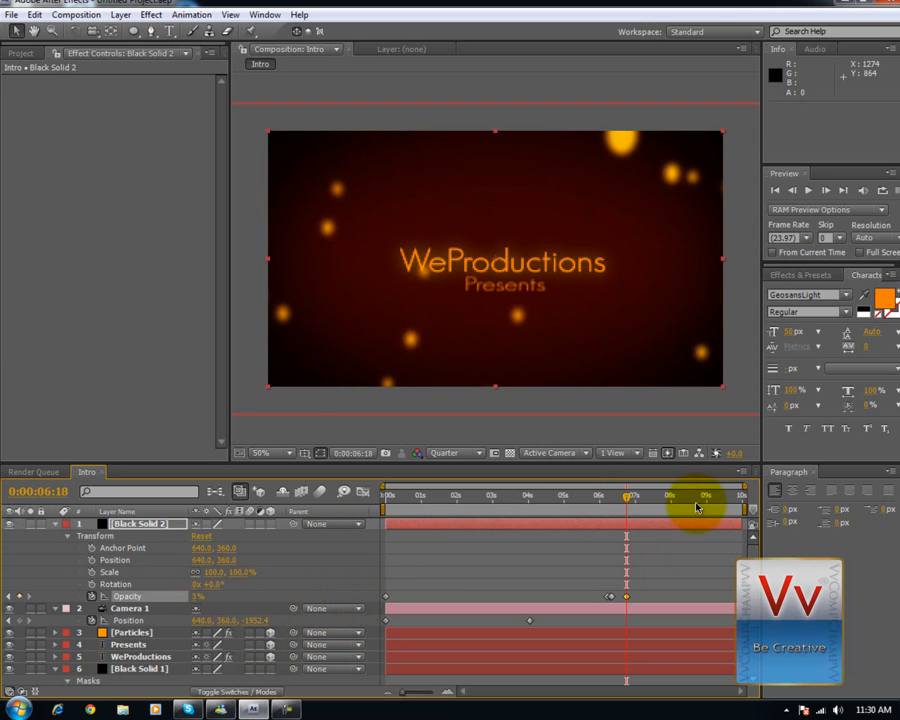
pyautogui.moveTo(628, 497); pyautogui.dragTo(743, 498)
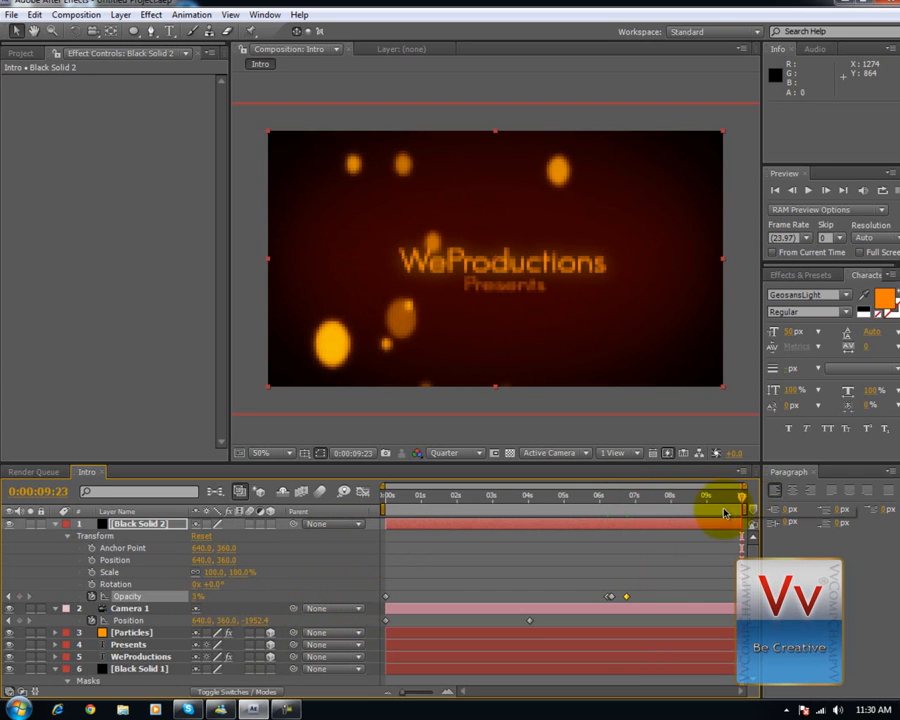
pyautogui.click(197, 596)
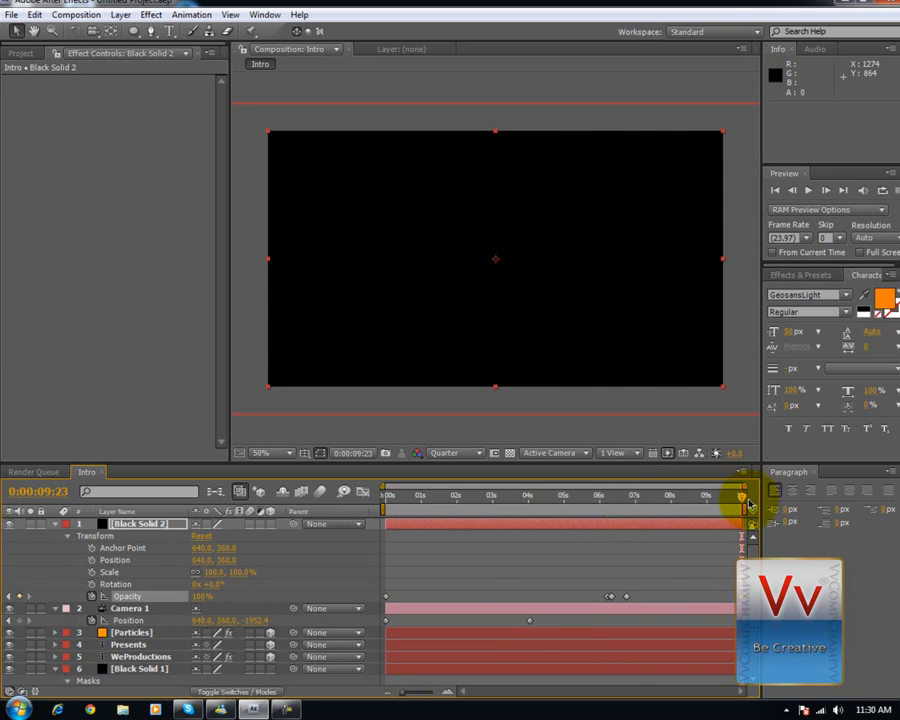
# Preview the whole intro animation from the start, stop playback and return the playhead to 0:00:00:00.
pyautogui.moveTo(735, 500); pyautogui.dragTo(261, 497)
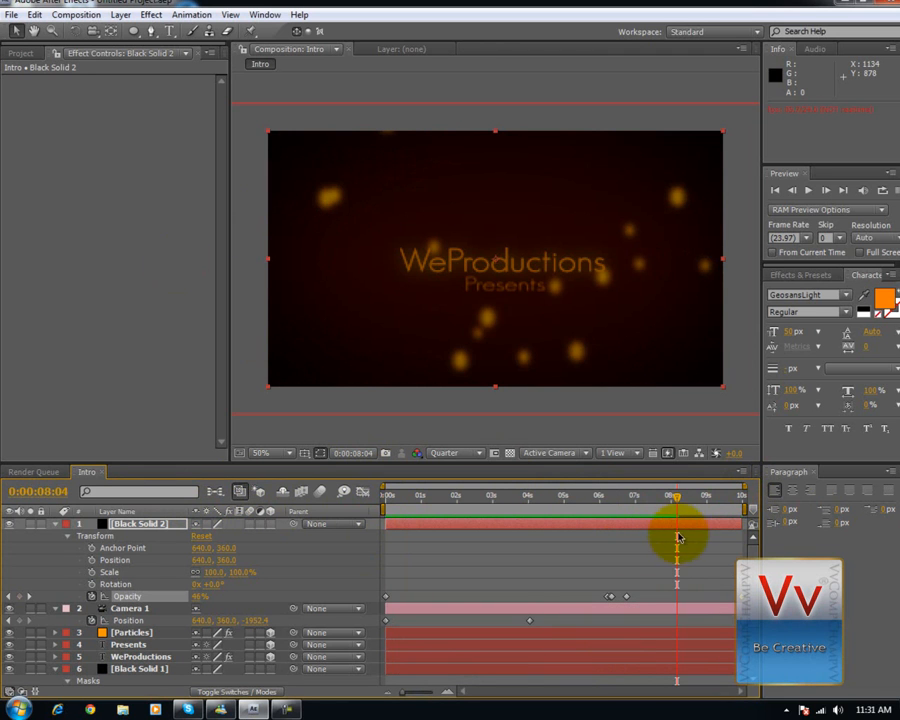
pyautogui.moveTo(678, 498); pyautogui.dragTo(349, 498)
pyautogui.press('space')
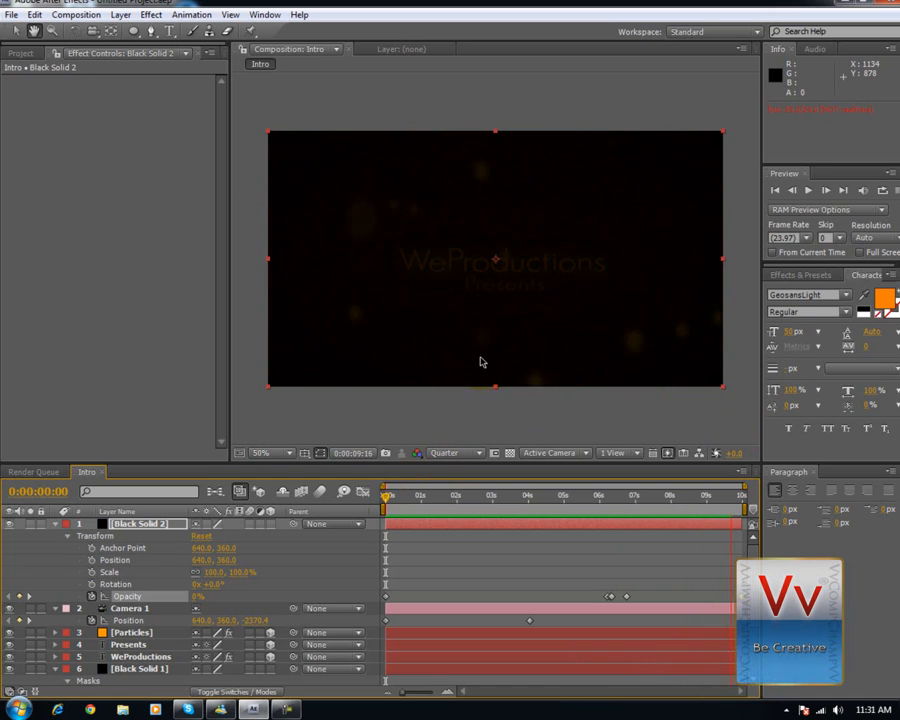
pyautogui.press('space')
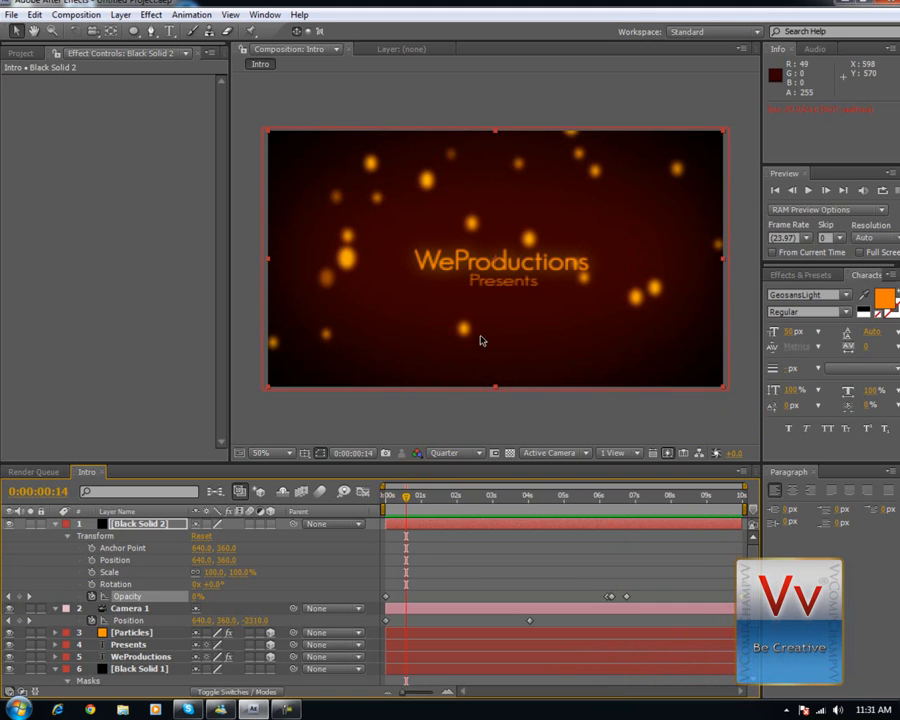
pyautogui.moveTo(409, 506); pyautogui.dragTo(356, 490)
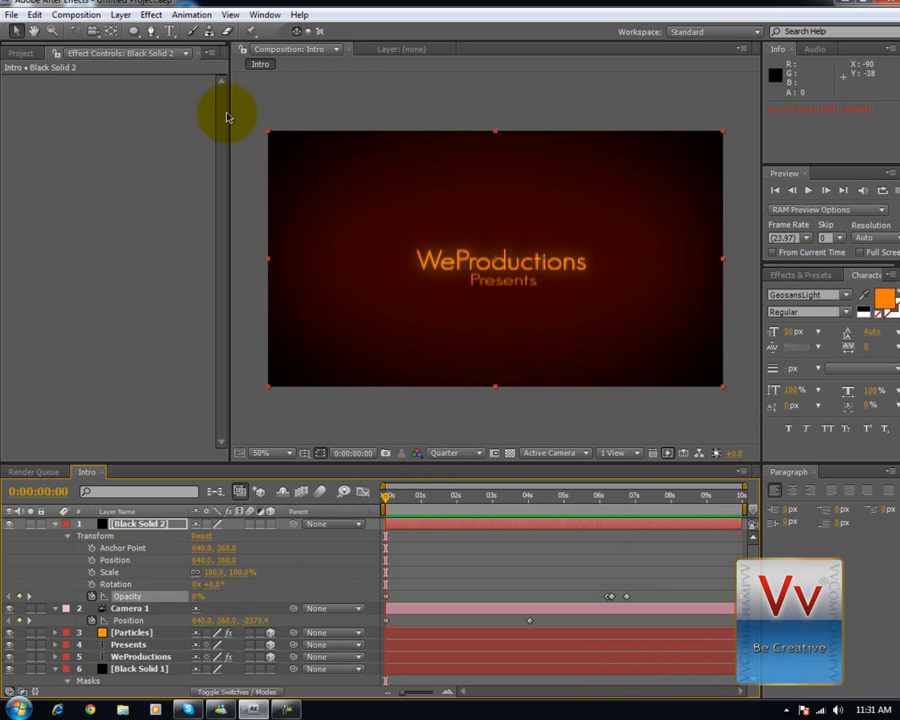
# Add the Intro composition to the render queue and bring its queue entry into view.
pyautogui.click(80, 15)
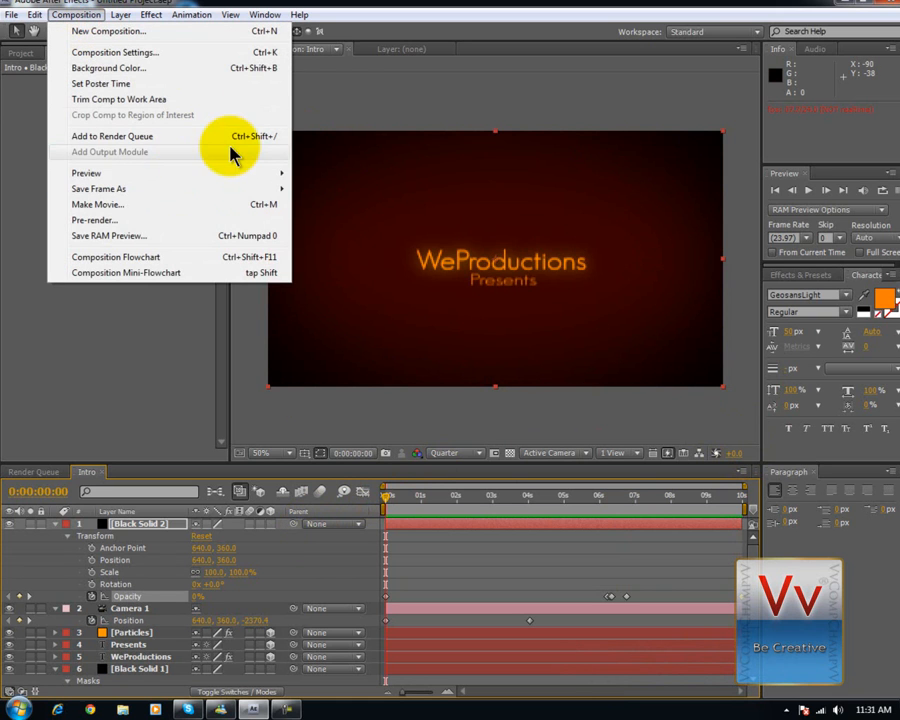
pyautogui.click(172, 145)
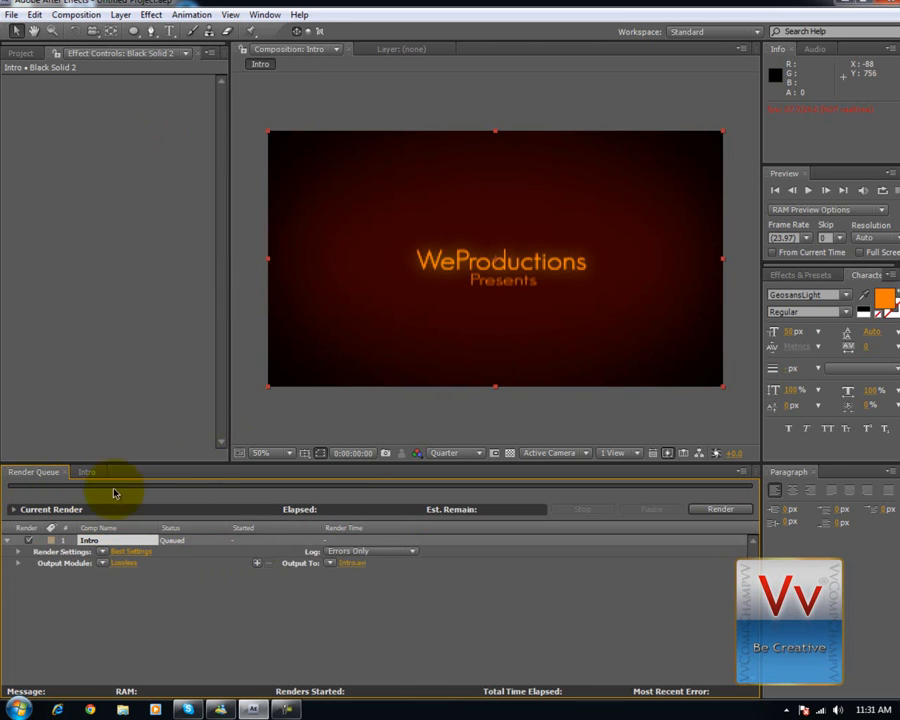
pyautogui.click(86, 472)
pyautogui.click(35, 472)
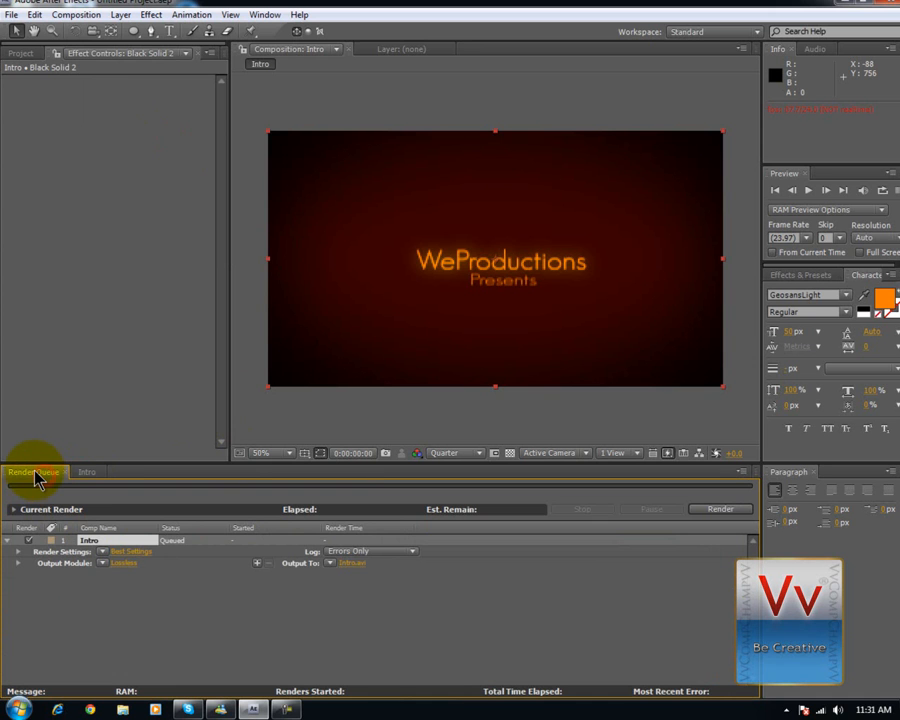
pyautogui.click(87, 472)
pyautogui.click(38, 472)
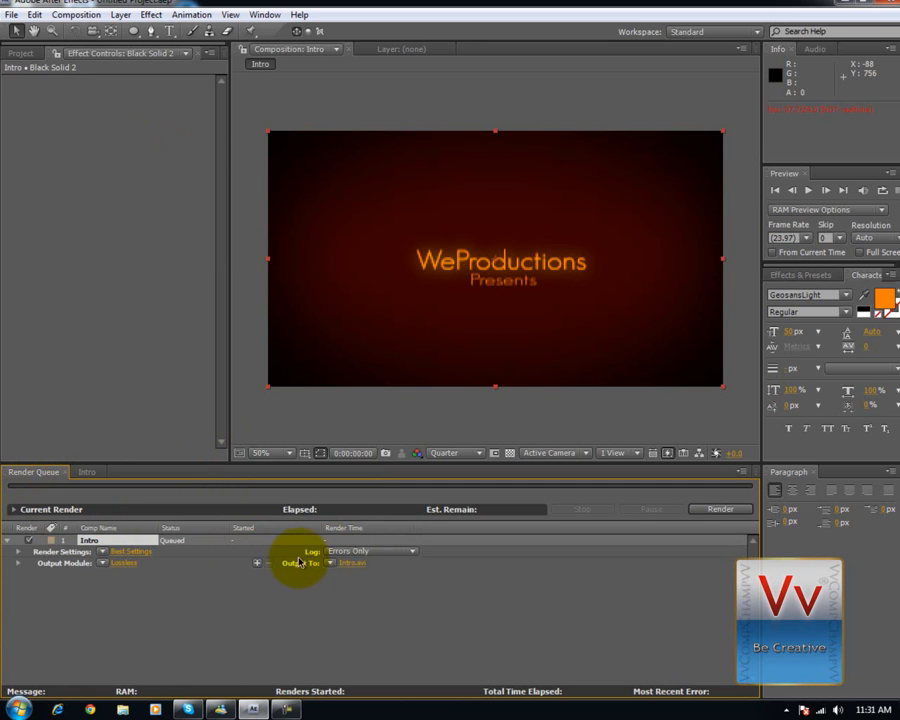
# Configure the Intro render settings with Best quality and Full resolution, and accept them.
pyautogui.click(132, 553)
pyautogui.click(348, 188)
pyautogui.click(349, 185)
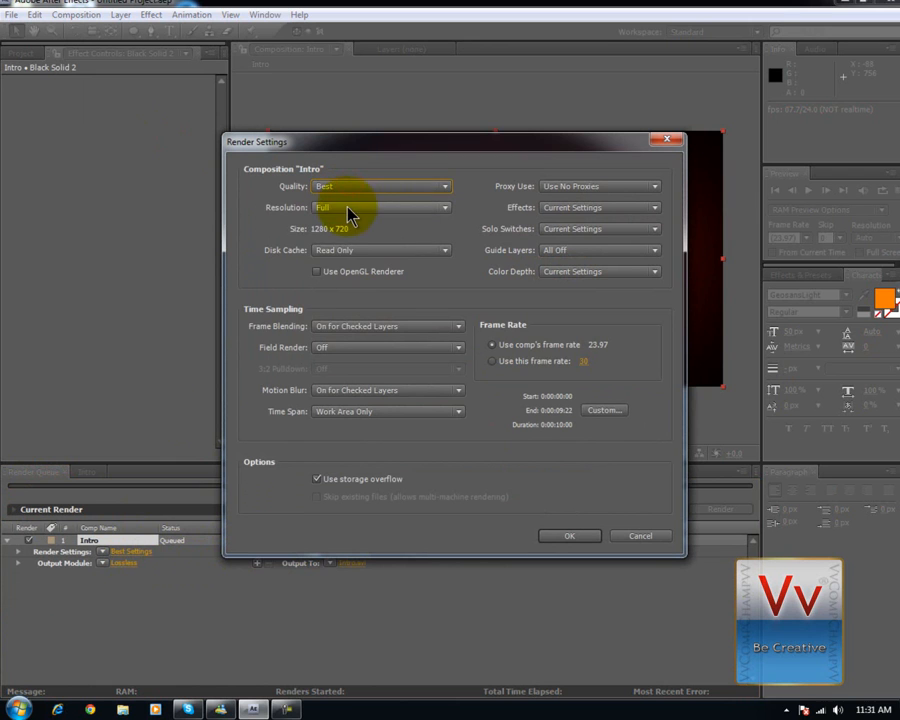
pyautogui.click(350, 208)
pyautogui.click(377, 207)
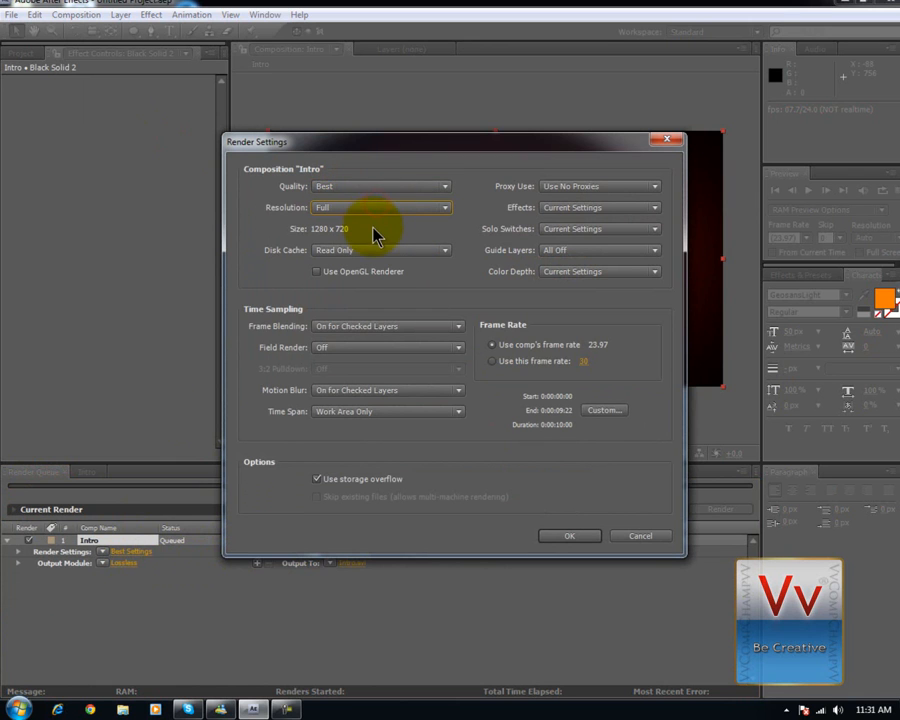
pyautogui.click(568, 537)
# Set the output movie to an AVI file named NewIntro on the Desktop and start the render.
pyautogui.click(360, 565)
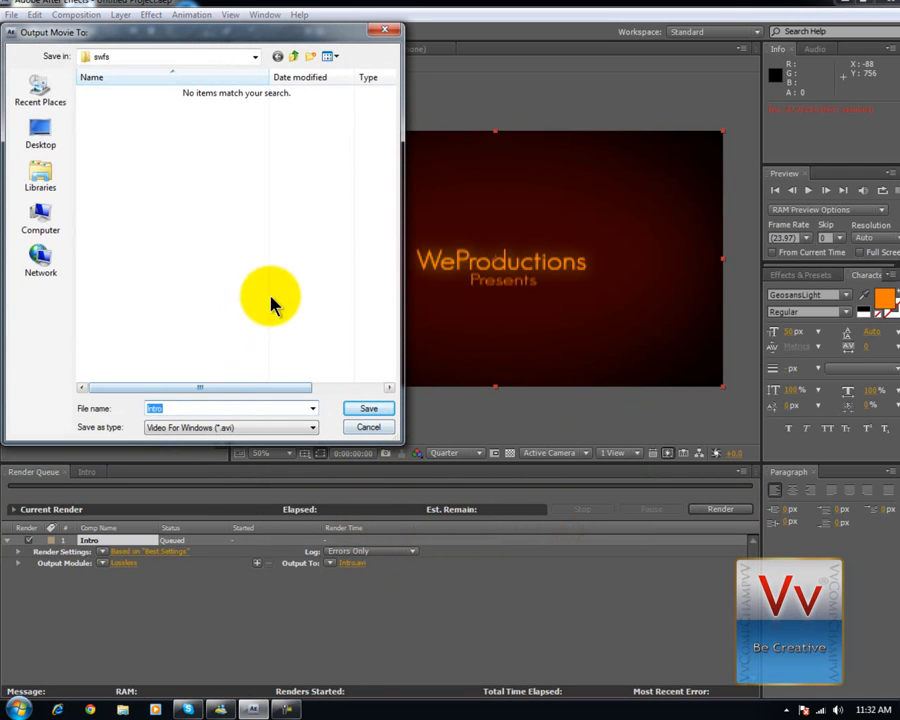
pyautogui.click(42, 126)
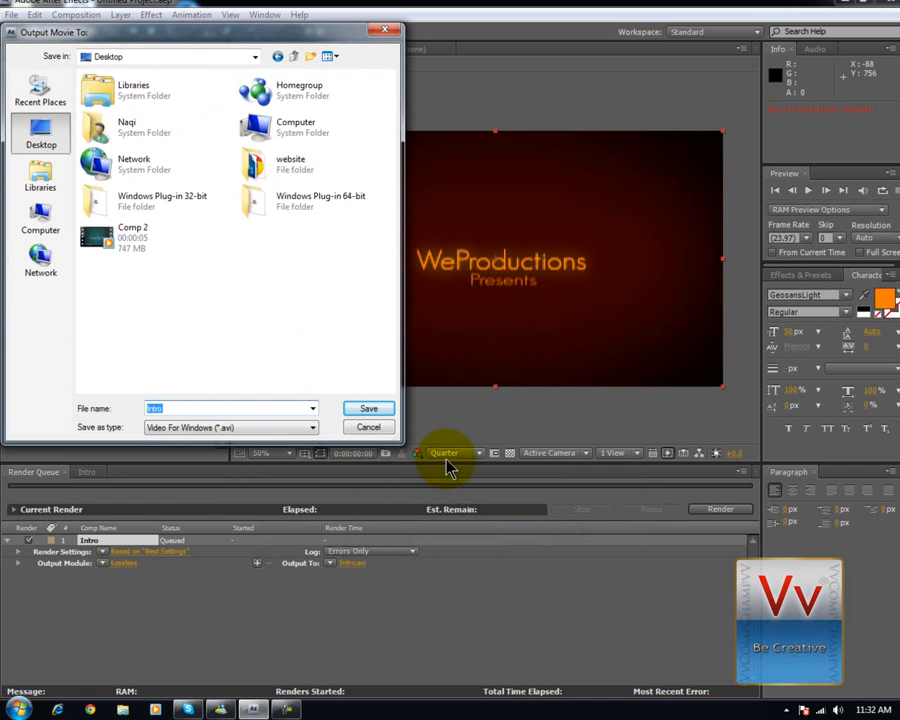
pyautogui.write('New')
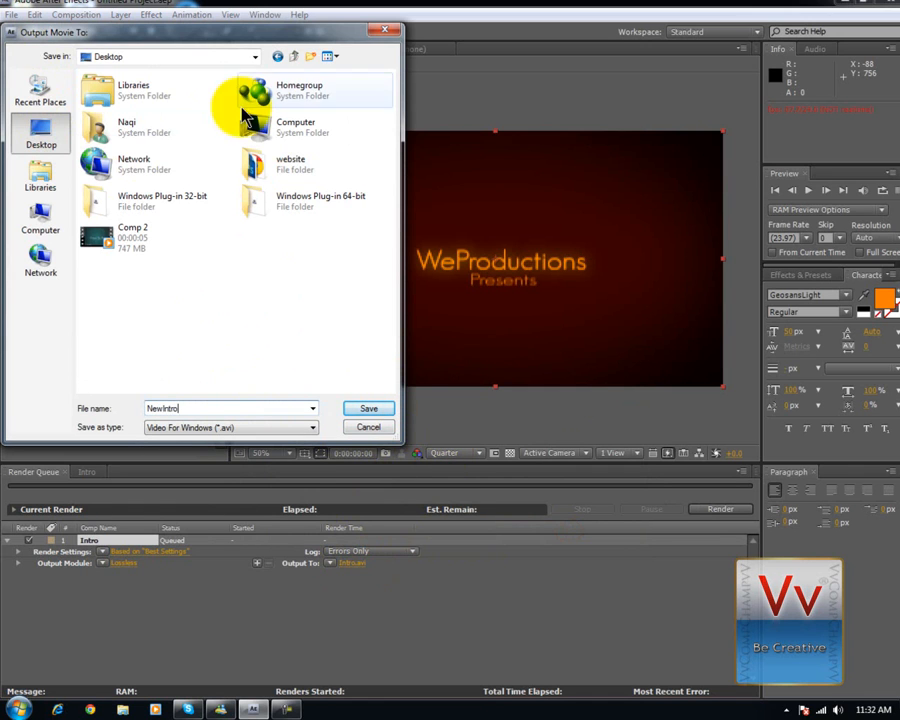
pyautogui.click(369, 411)
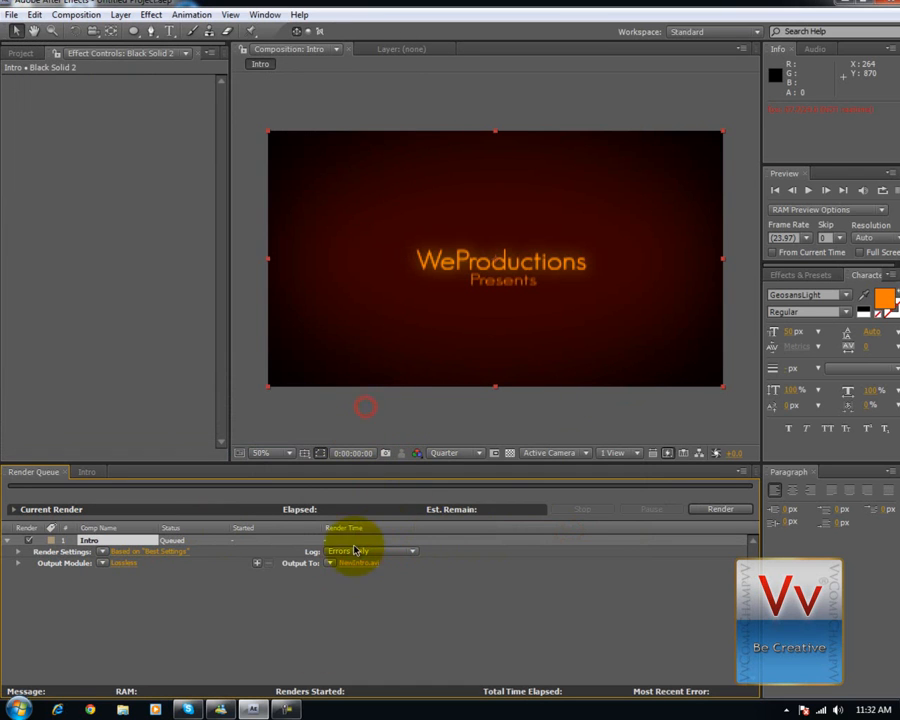
pyautogui.click(738, 511)
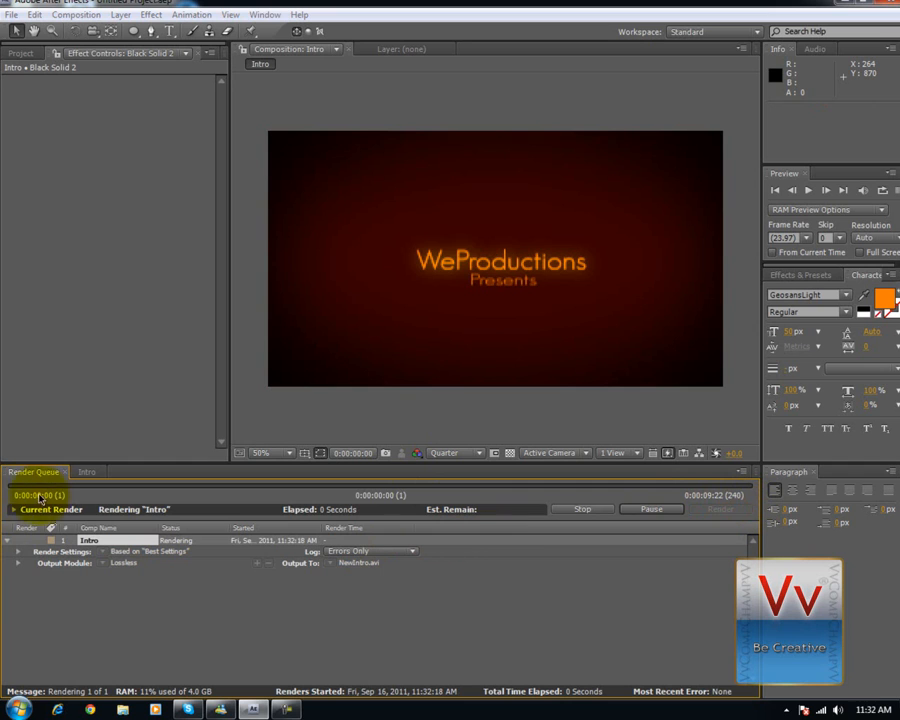